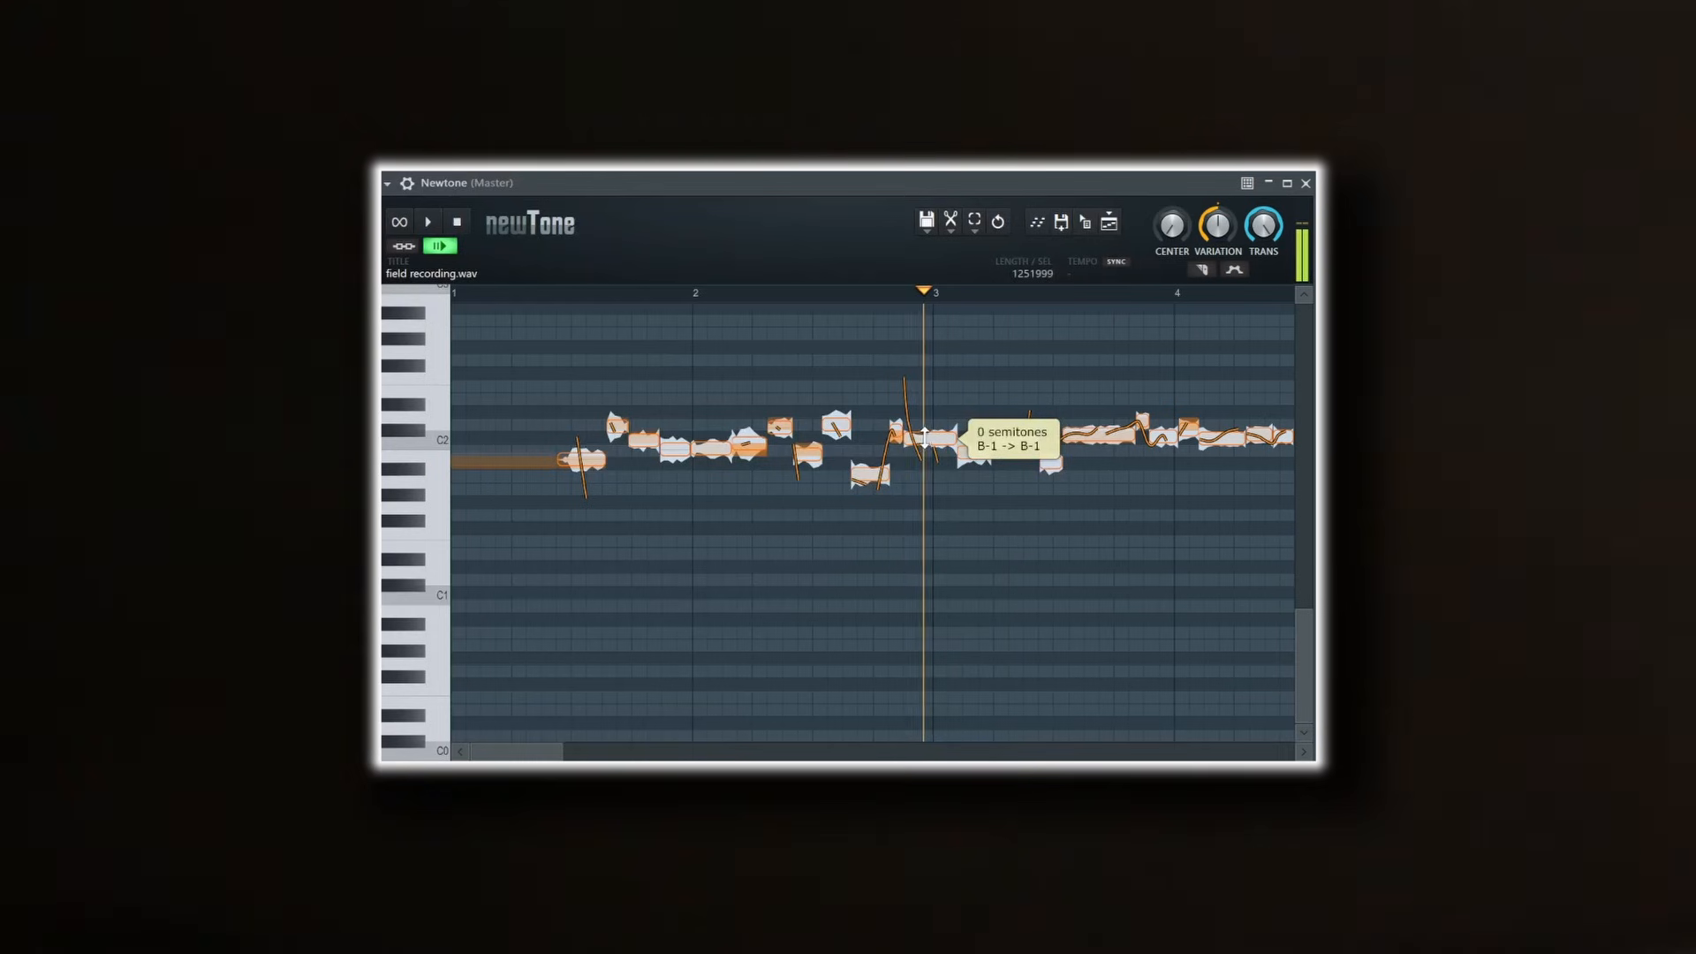
Step: Move the field recording note just before bar 3 down 22 semitones in Newtone, and try shifting it upward as well
{"action": "left_click_drag", "start_coordinate": [924, 437], "coordinate": [933, 462]}
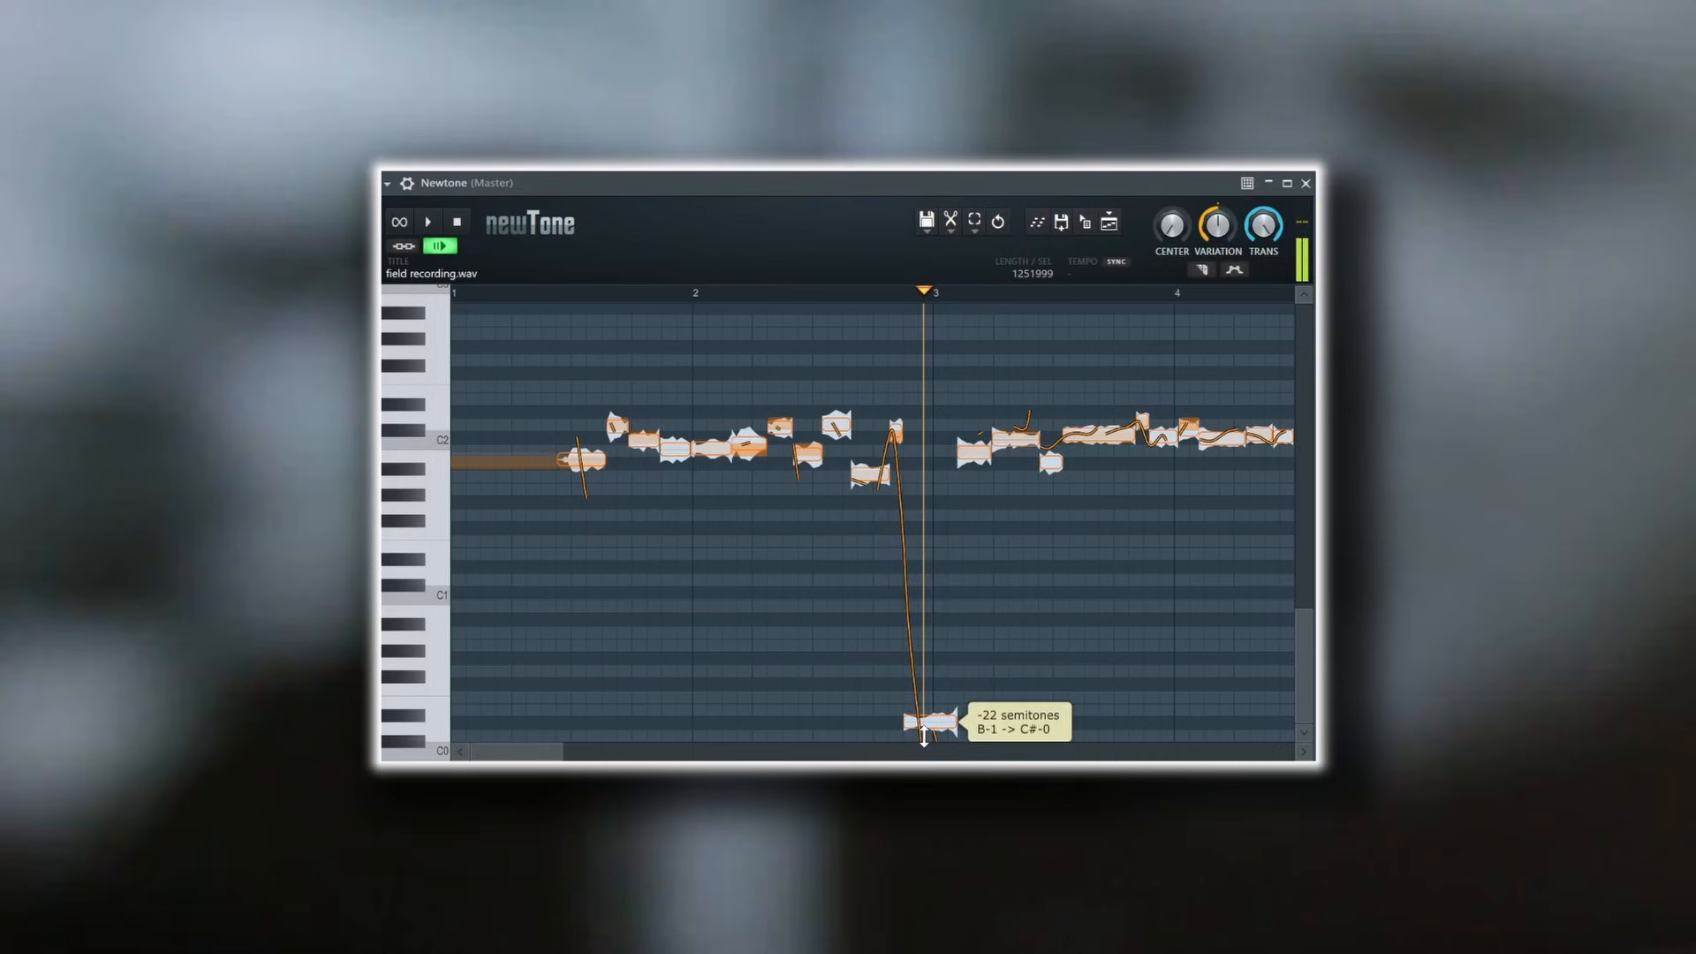
{"action": "left_click_drag", "start_coordinate": [929, 706], "coordinate": [1127, 400]}
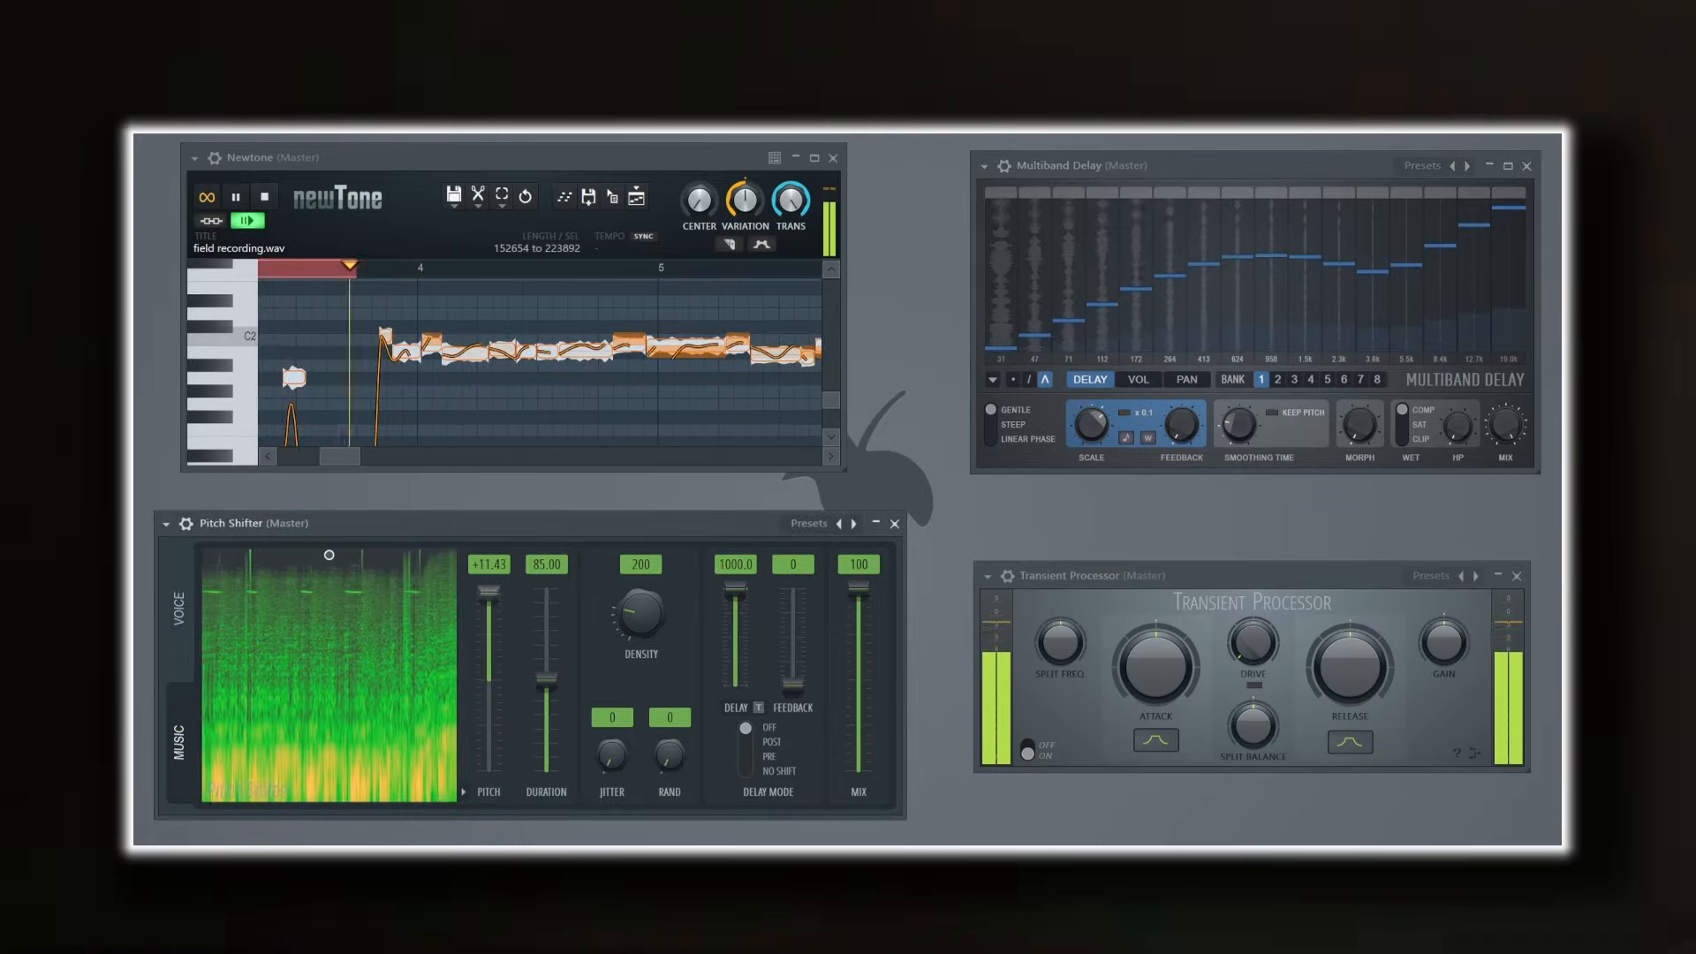
Step: Set the Transient Processor's attack and release shapes to the square-edged curve, with the attack raised and the release lowered
{"action": "left_click", "coordinate": [1155, 740]}
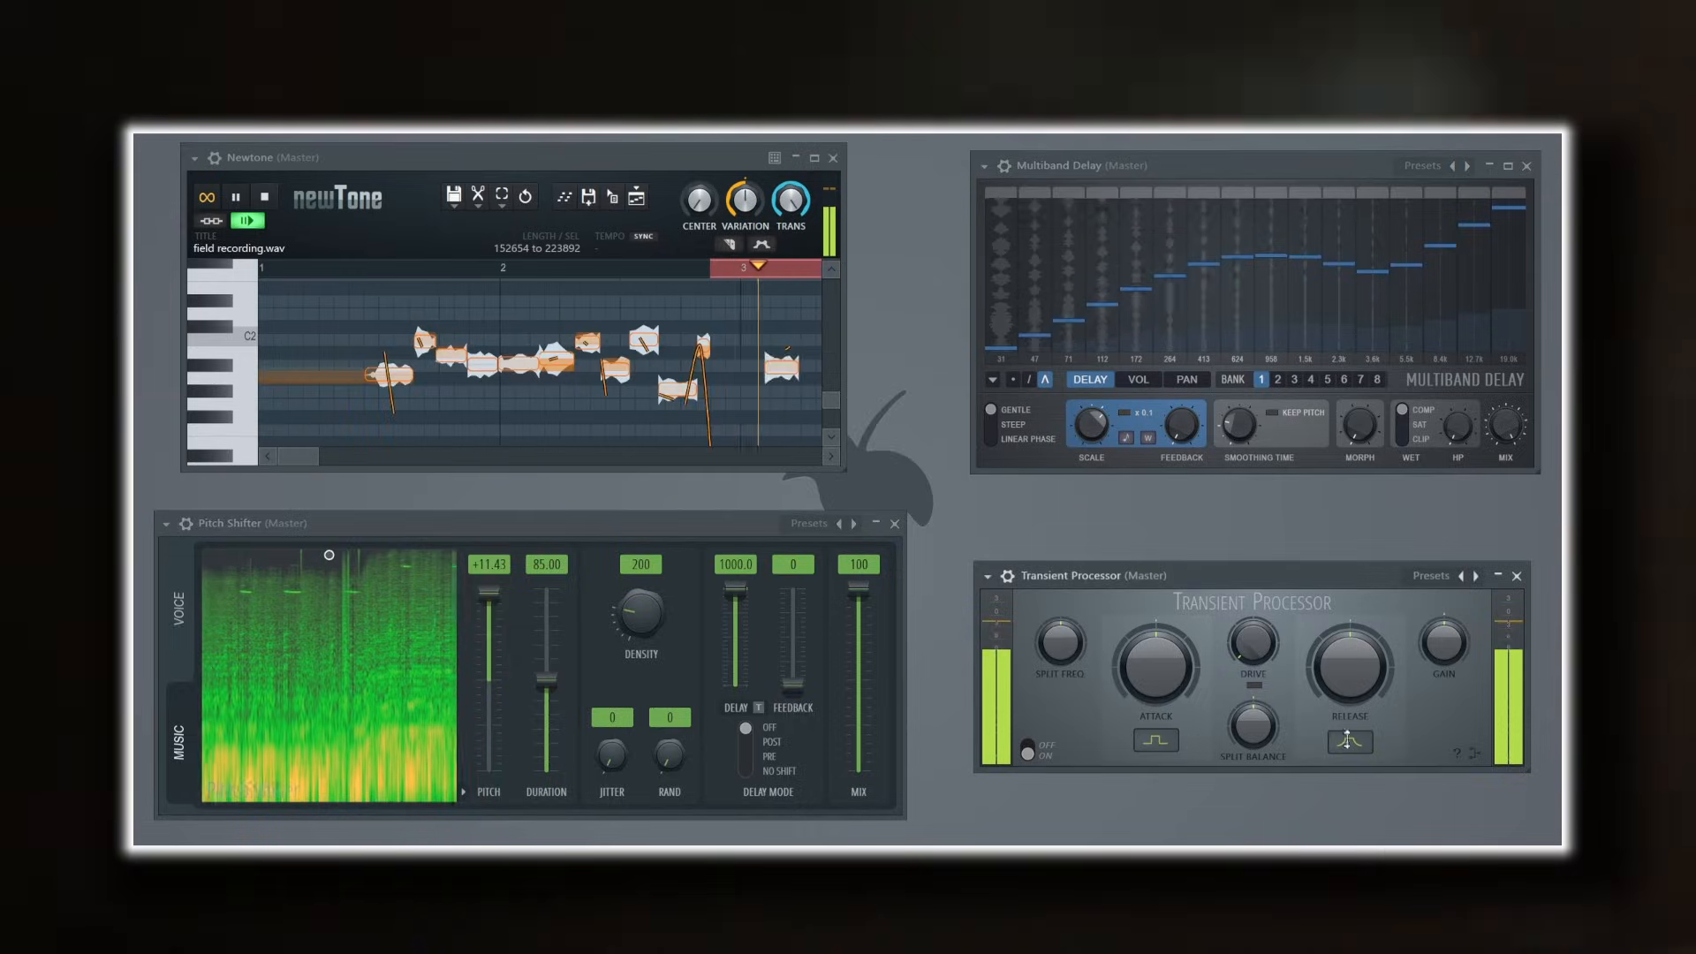
{"action": "left_click_drag", "start_coordinate": [1189, 684], "coordinate": [1189, 609]}
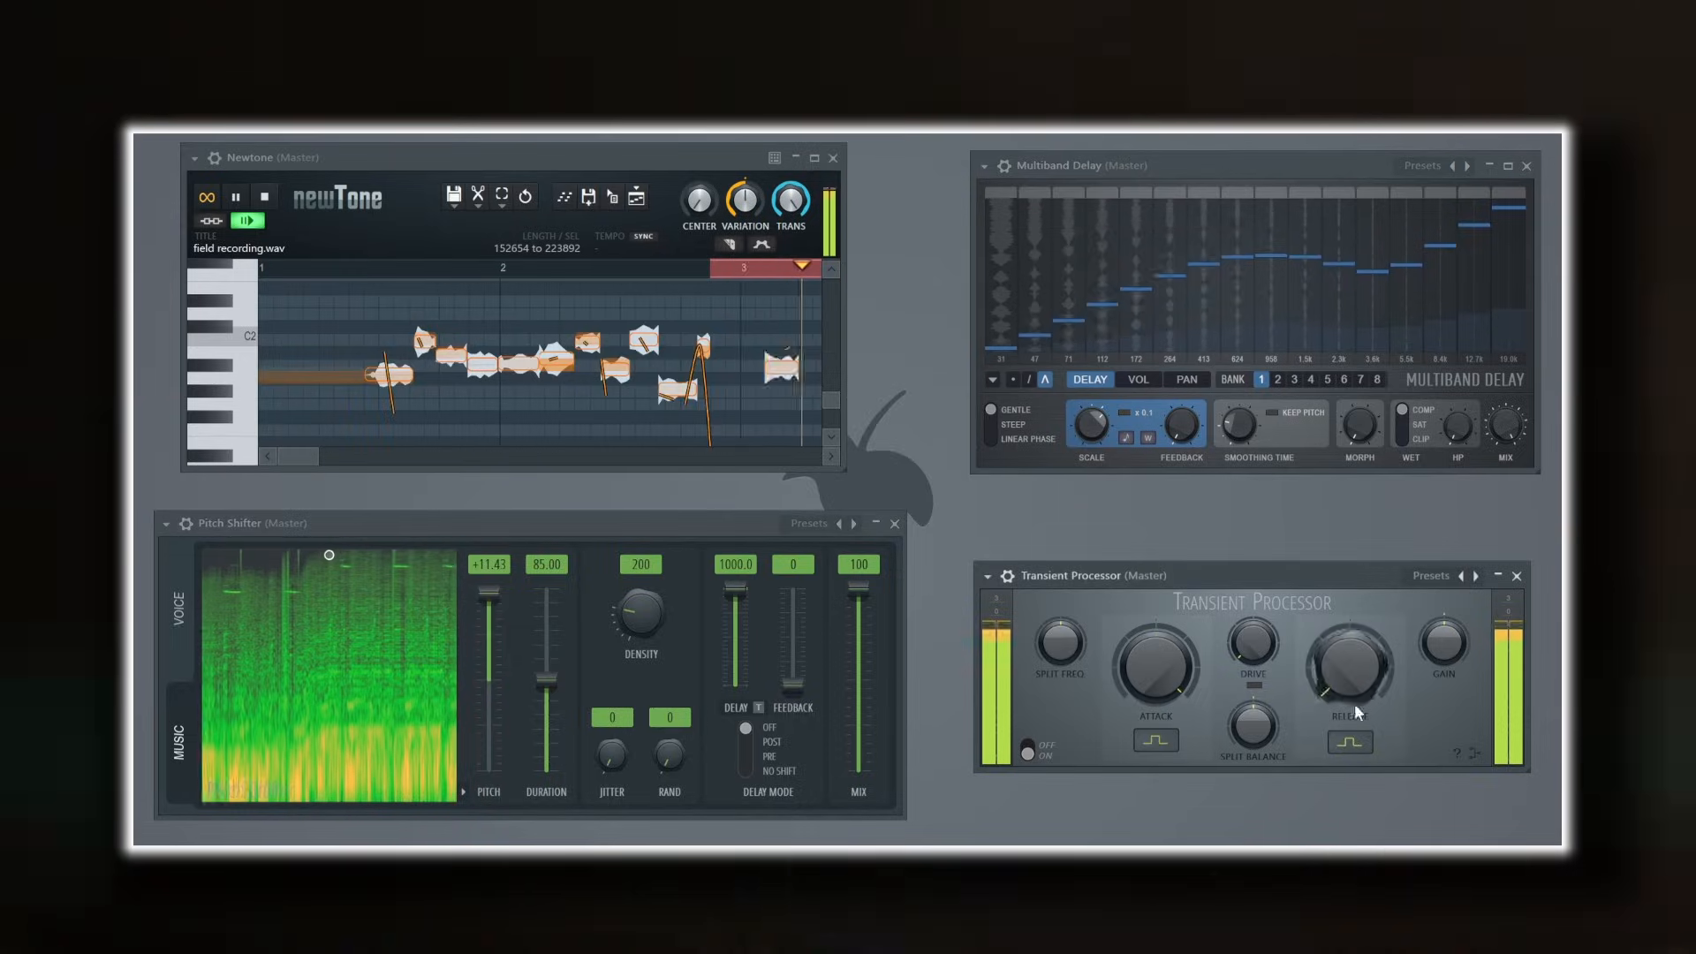
{"action": "left_click_drag", "start_coordinate": [1354, 698], "coordinate": [1353, 764]}
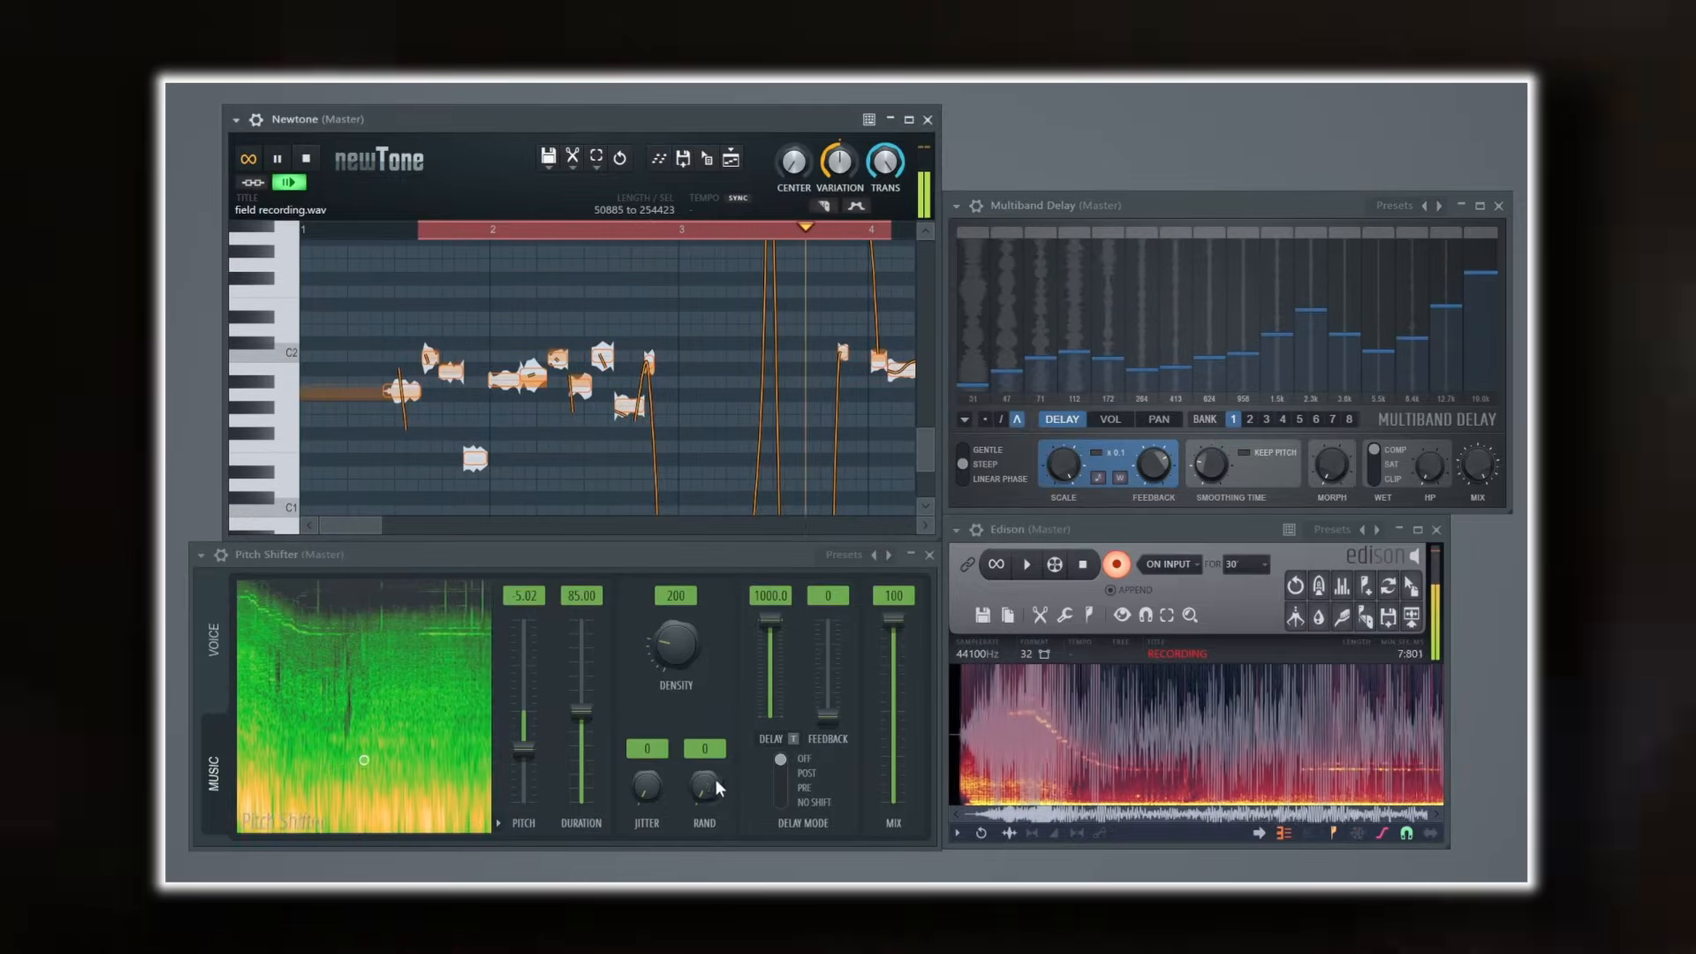
Step: While Edison records, vary the Pitch Shifter with jitter 97, rand 100 and pitch up to +8.00, and reshape the Multiband Delay curve
{"action": "left_click_drag", "start_coordinate": [655, 787], "coordinate": [580, 798]}
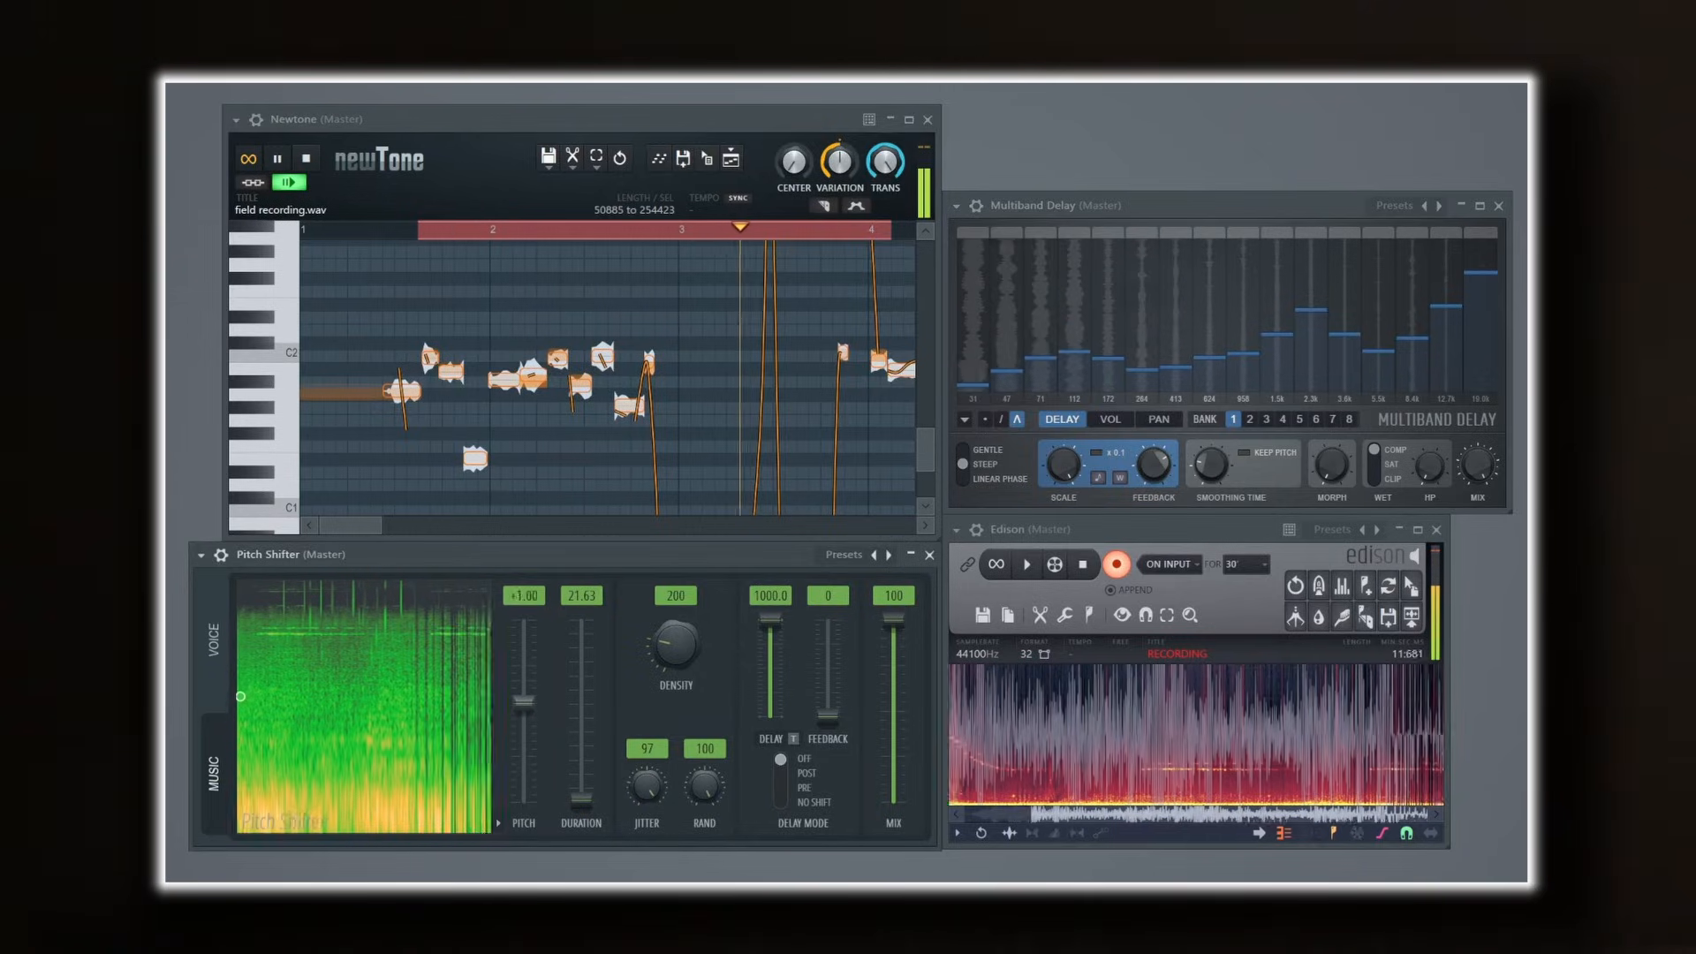
{"action": "left_click_drag", "start_coordinate": [524, 673], "coordinate": [524, 651]}
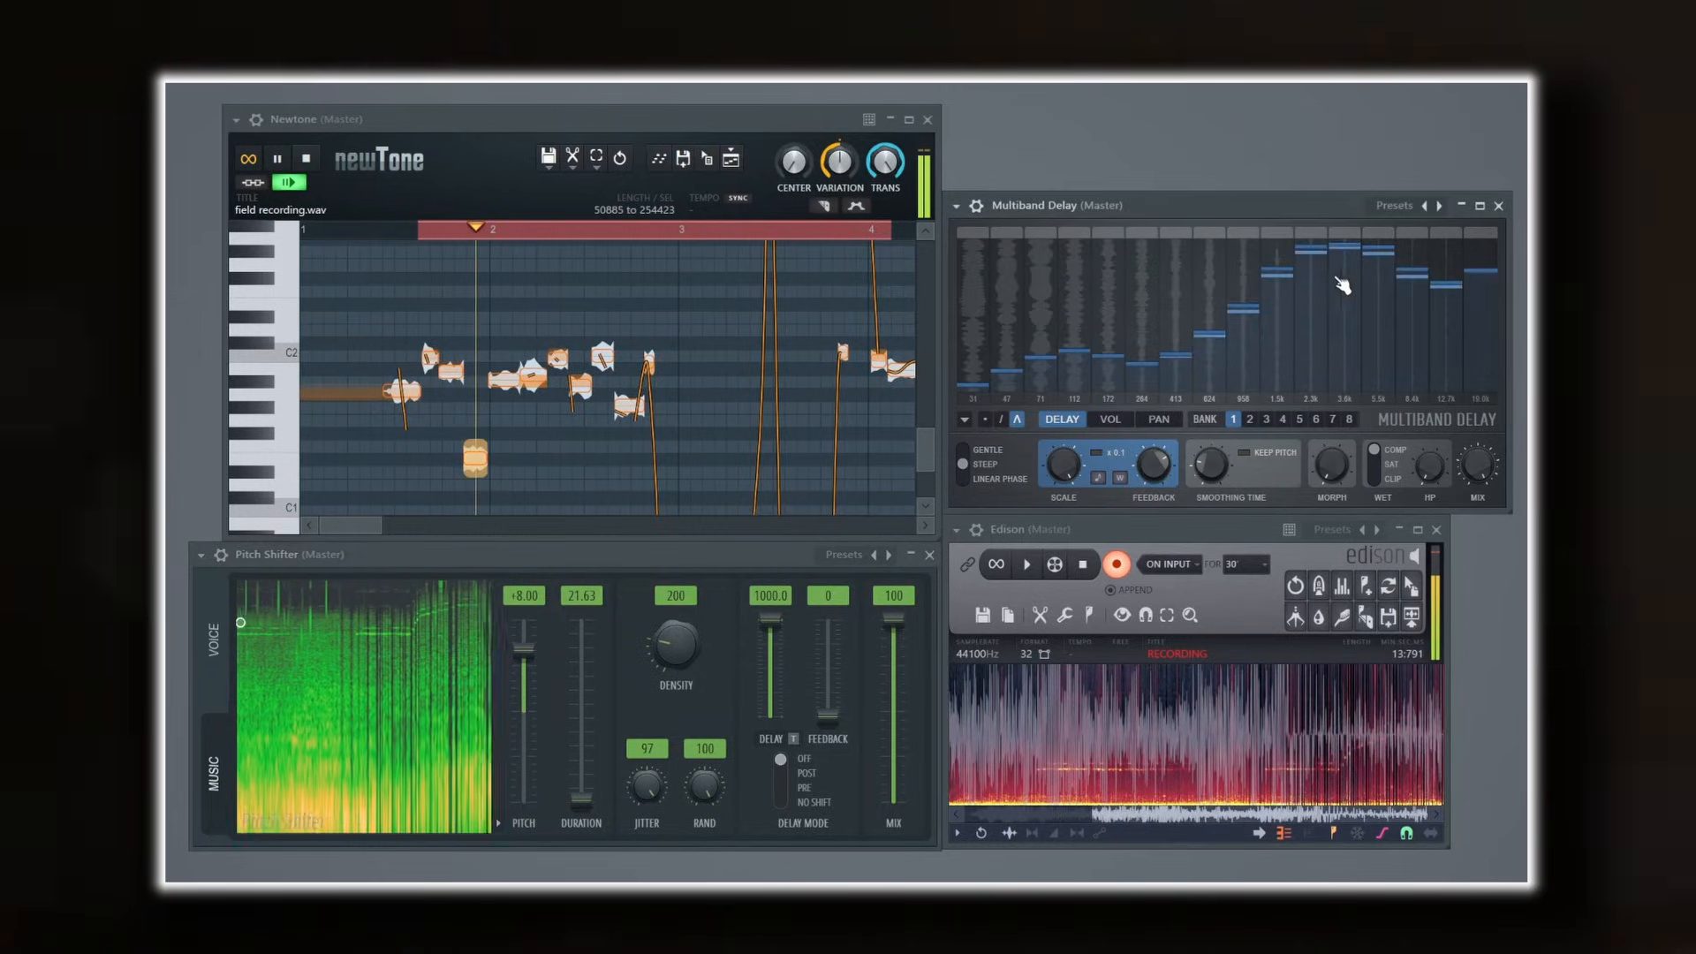
{"action": "left_click_drag", "start_coordinate": [973, 364], "coordinate": [1084, 274]}
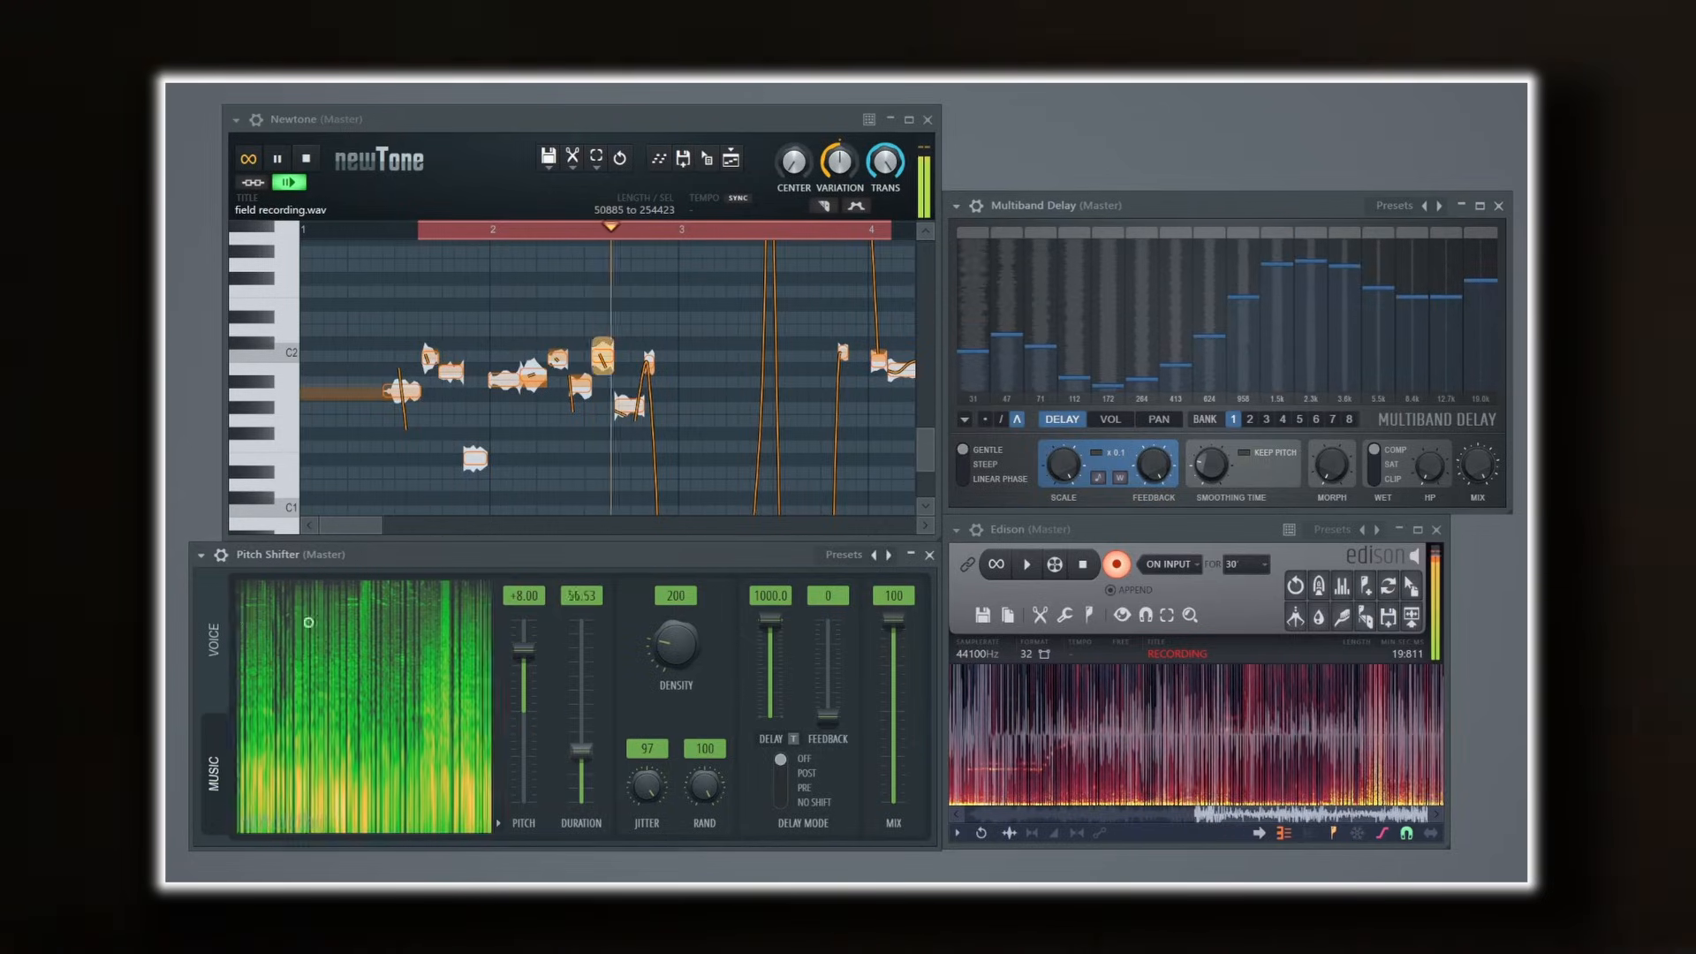
{"action": "left_click_drag", "start_coordinate": [581, 750], "coordinate": [600, 618]}
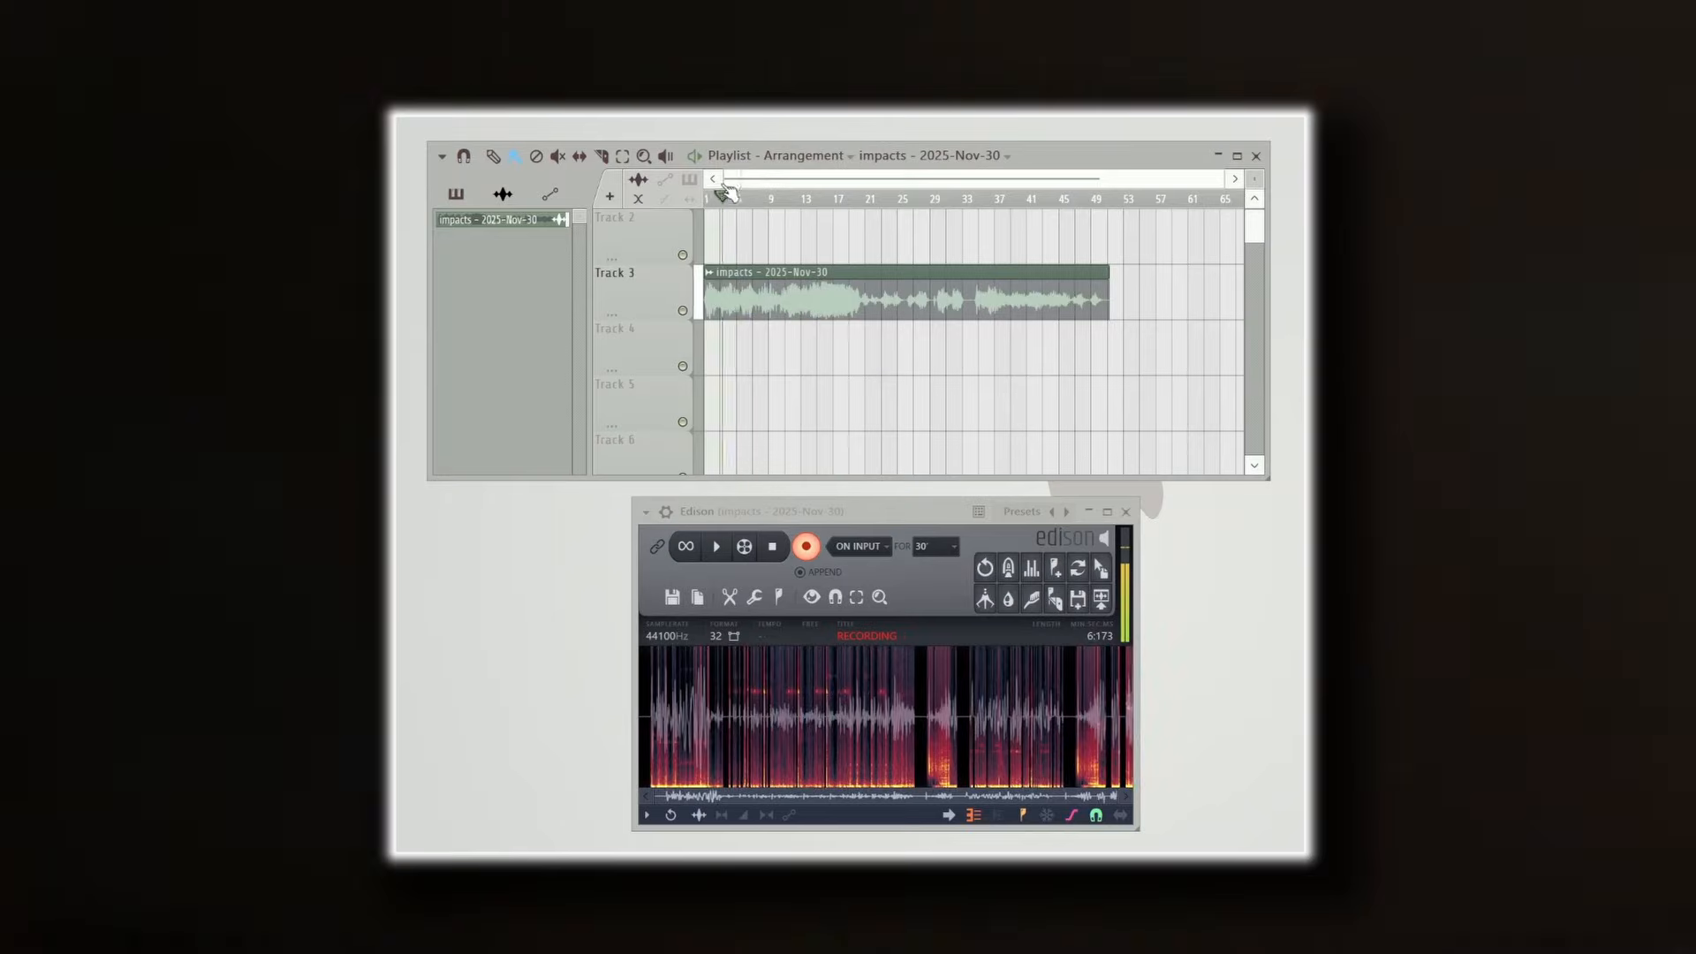
Step: Scrub the playhead through the impacts - 2025-Nov-30 clip on Track 3 while Edison records the output
{"action": "mouse_move", "coordinate": [831, 184]}
{"action": "left_mouse_down"}
{"action": "mouse_move", "coordinate": [984, 227]}
{"action": "mouse_move", "coordinate": [1102, 228]}
{"action": "mouse_move", "coordinate": [992, 223]}
{"action": "left_mouse_up"}
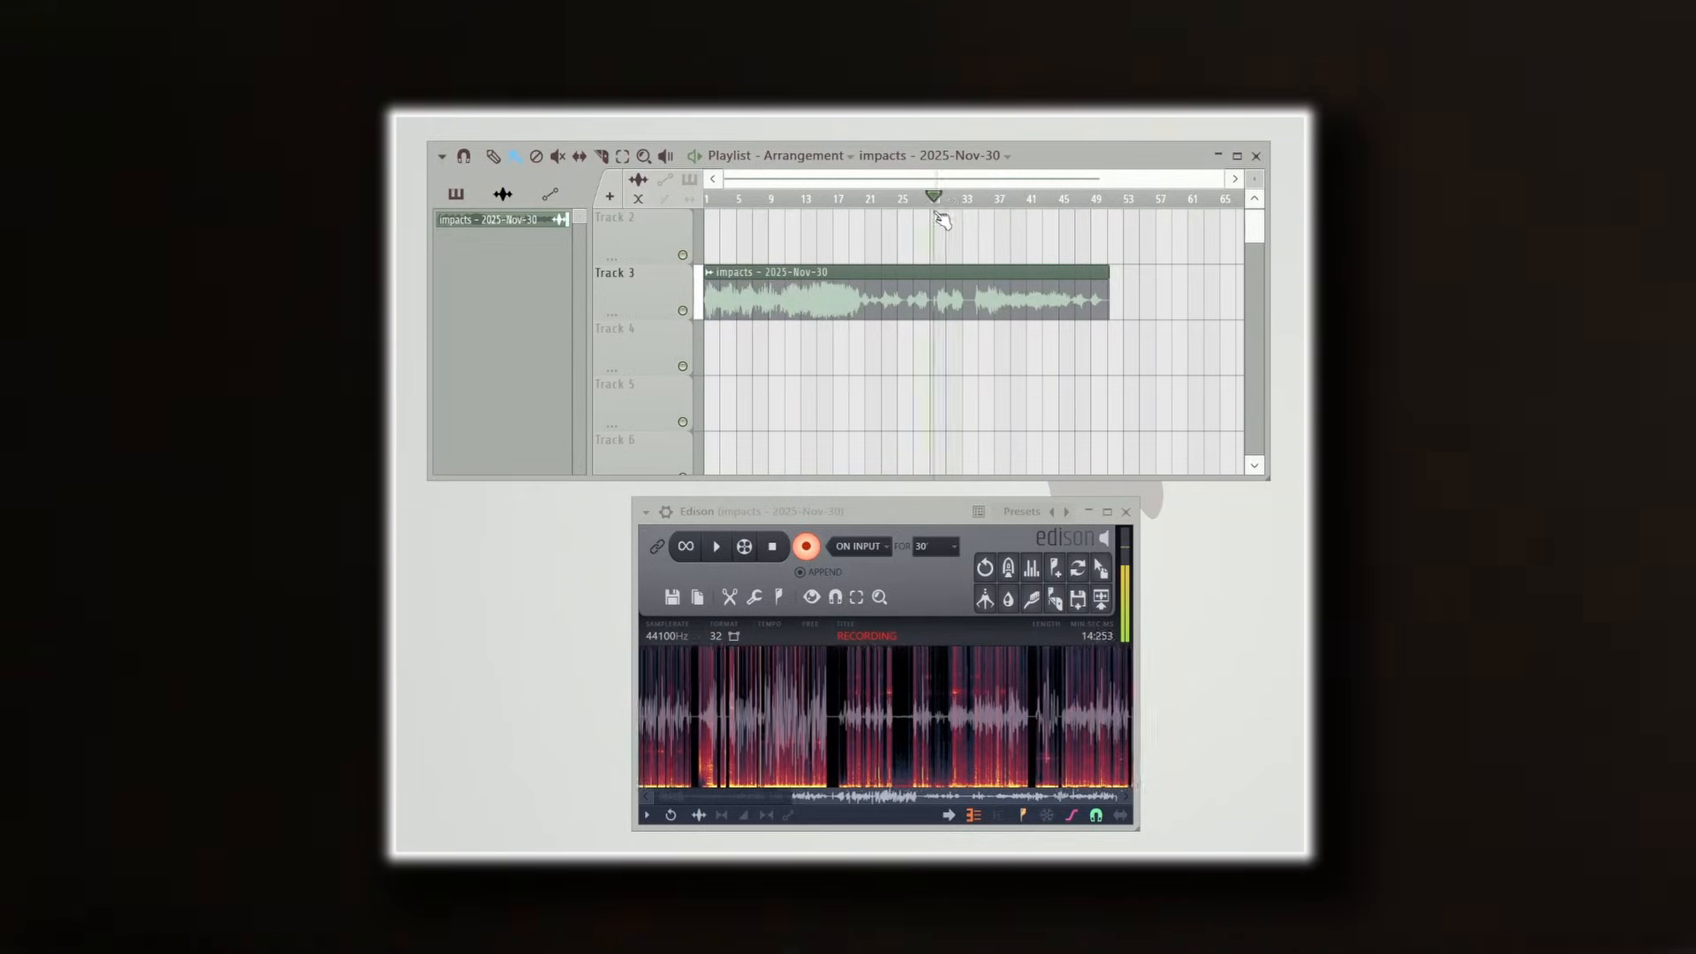
{"action": "mouse_move", "coordinate": [683, 141]}
{"action": "left_mouse_down"}
{"action": "mouse_move", "coordinate": [1085, 151]}
{"action": "mouse_move", "coordinate": [815, 116]}
{"action": "left_mouse_up"}
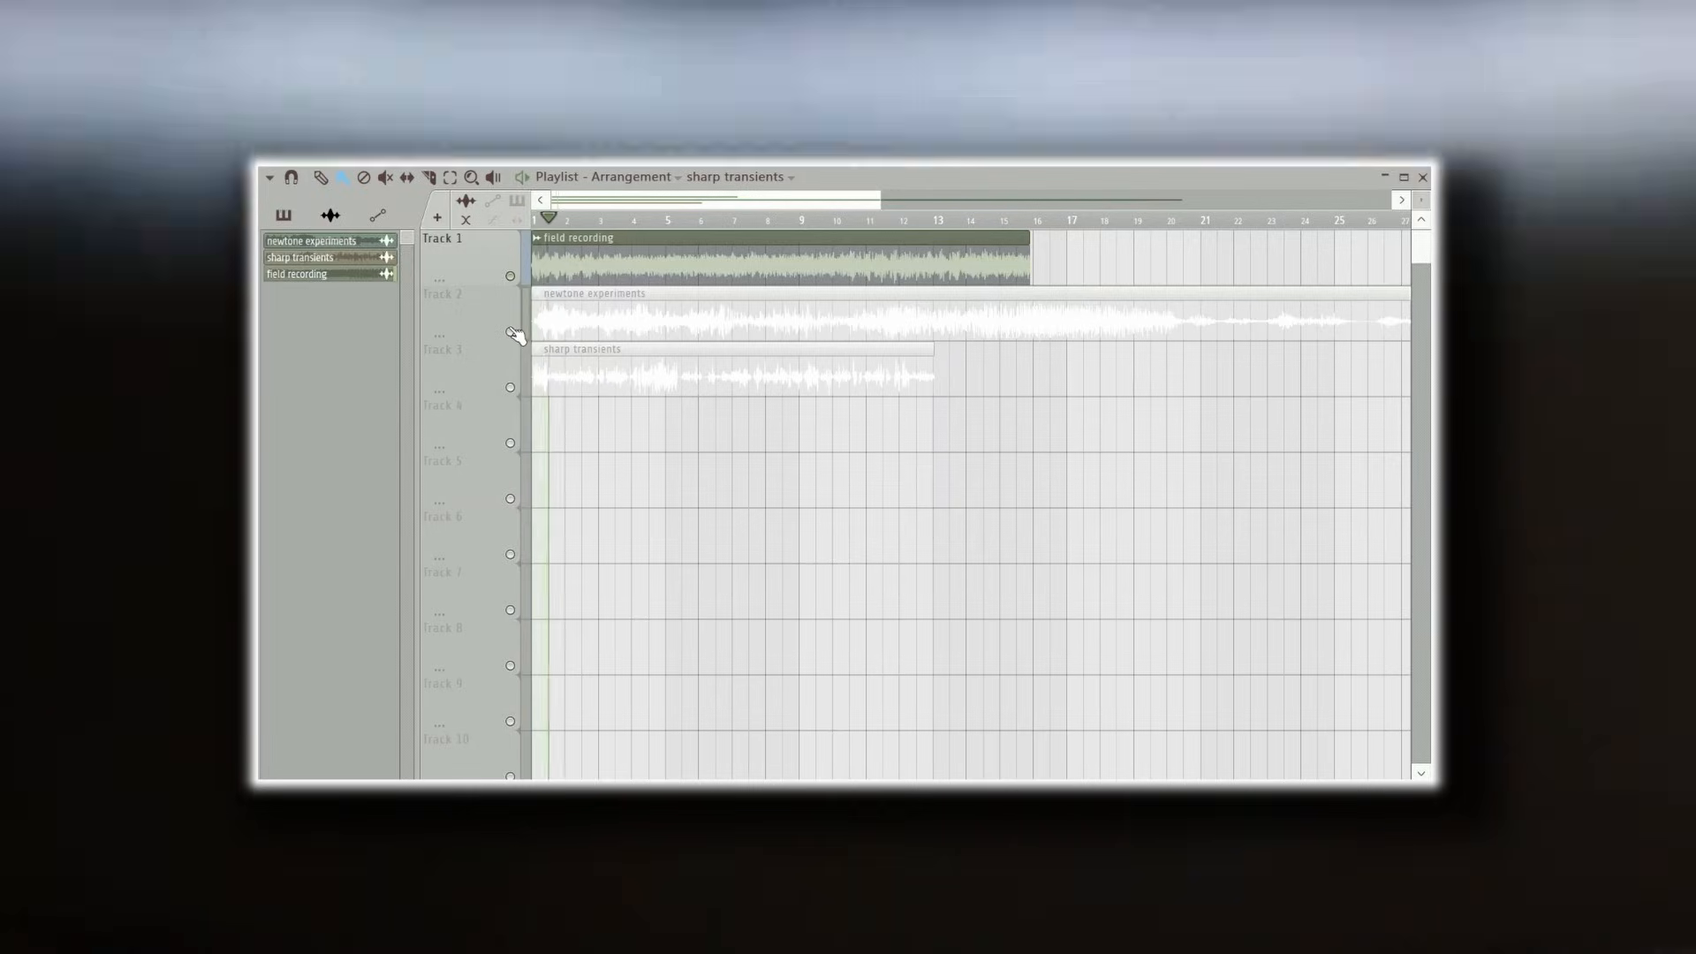
Step: Solo Track 2, and shorten the field recording clip on Track 1 by slicing it at bar 4 and deleting the remainder
{"action": "left_click", "coordinate": [510, 332], "text": "ctrl"}
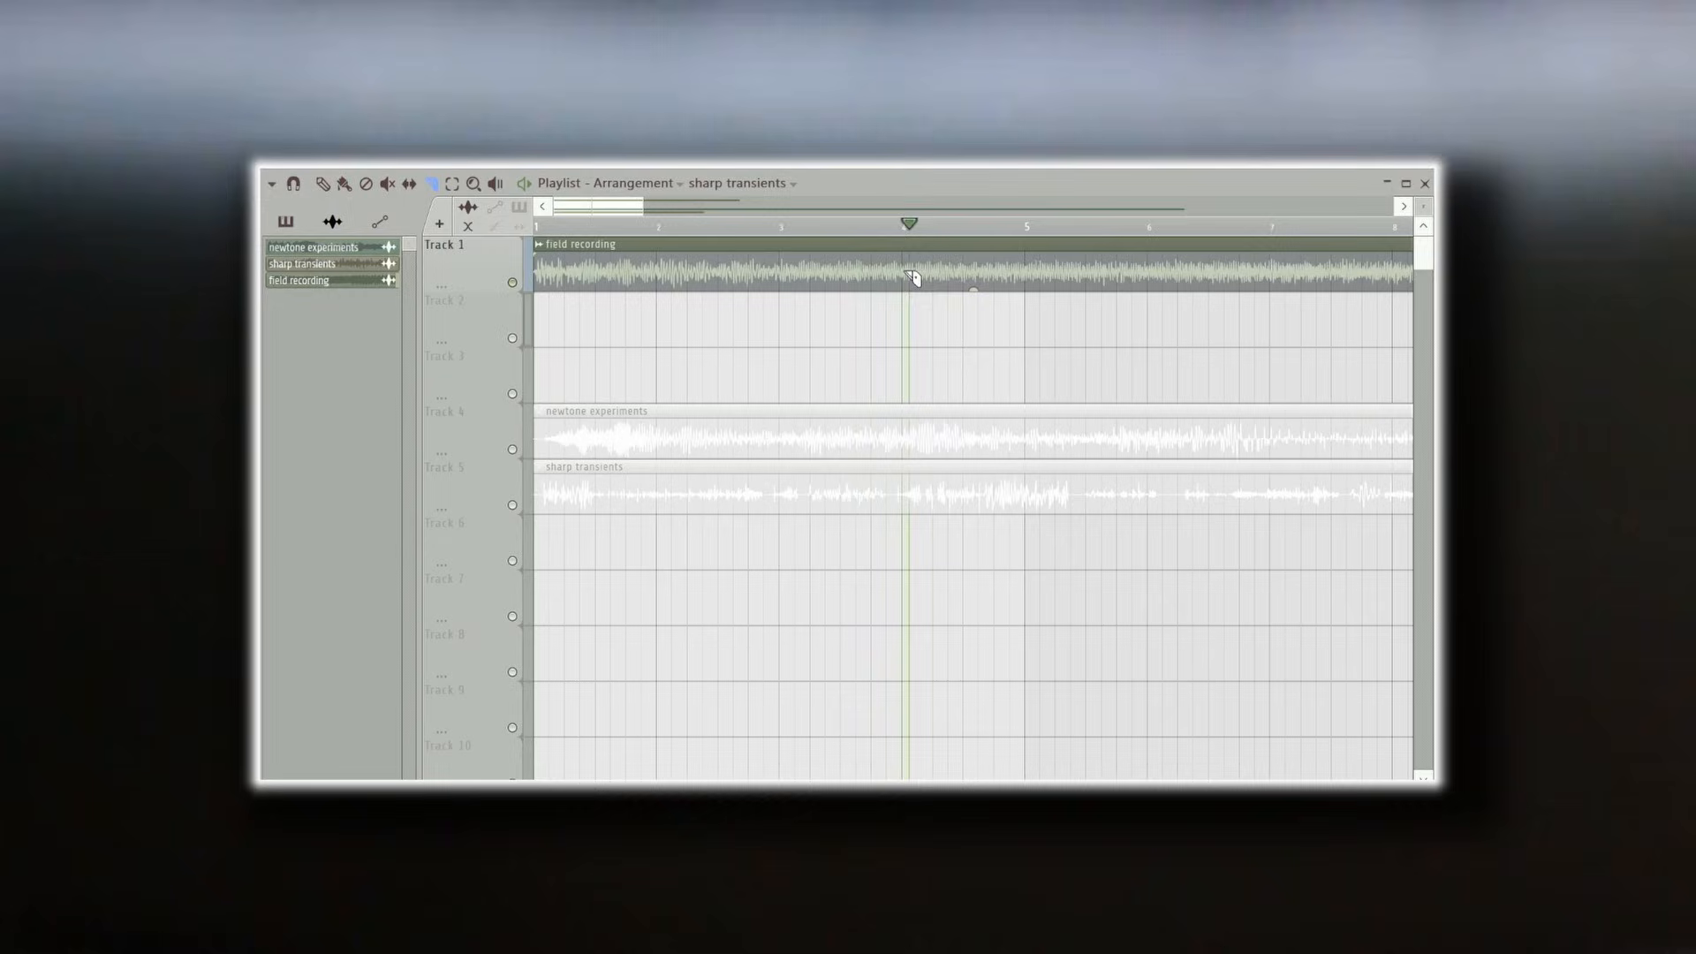
{"action": "left_click", "coordinate": [910, 277]}
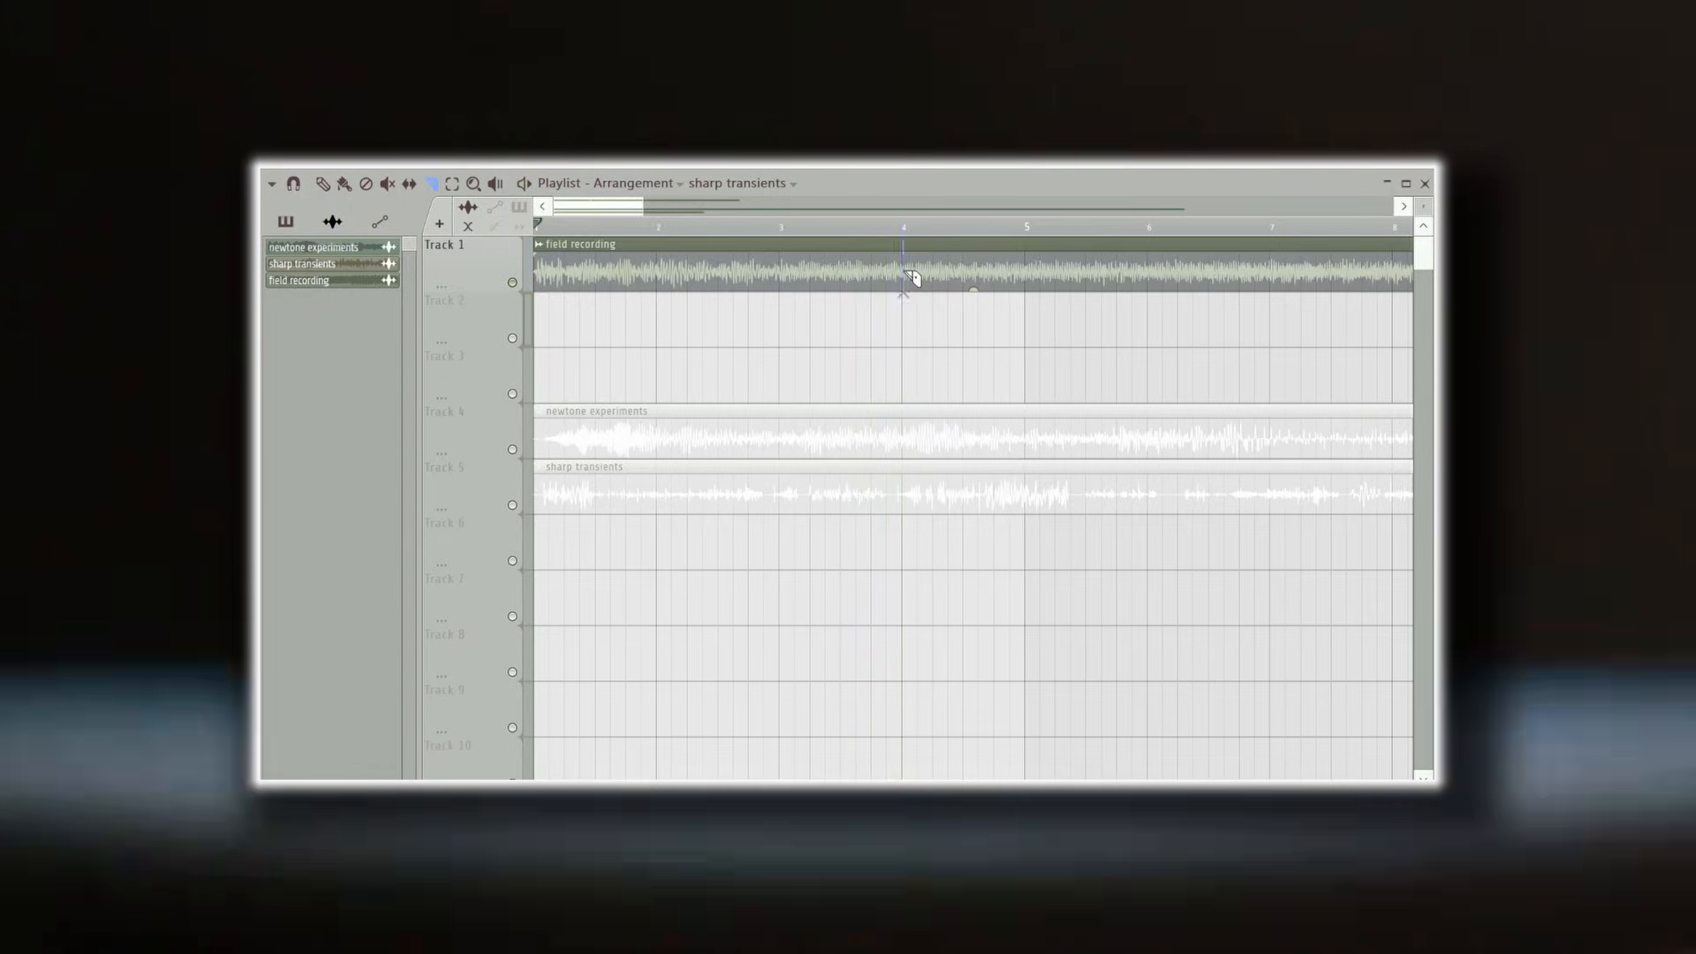
{"action": "left_click", "coordinate": [323, 183]}
{"action": "right_click", "coordinate": [1018, 274]}
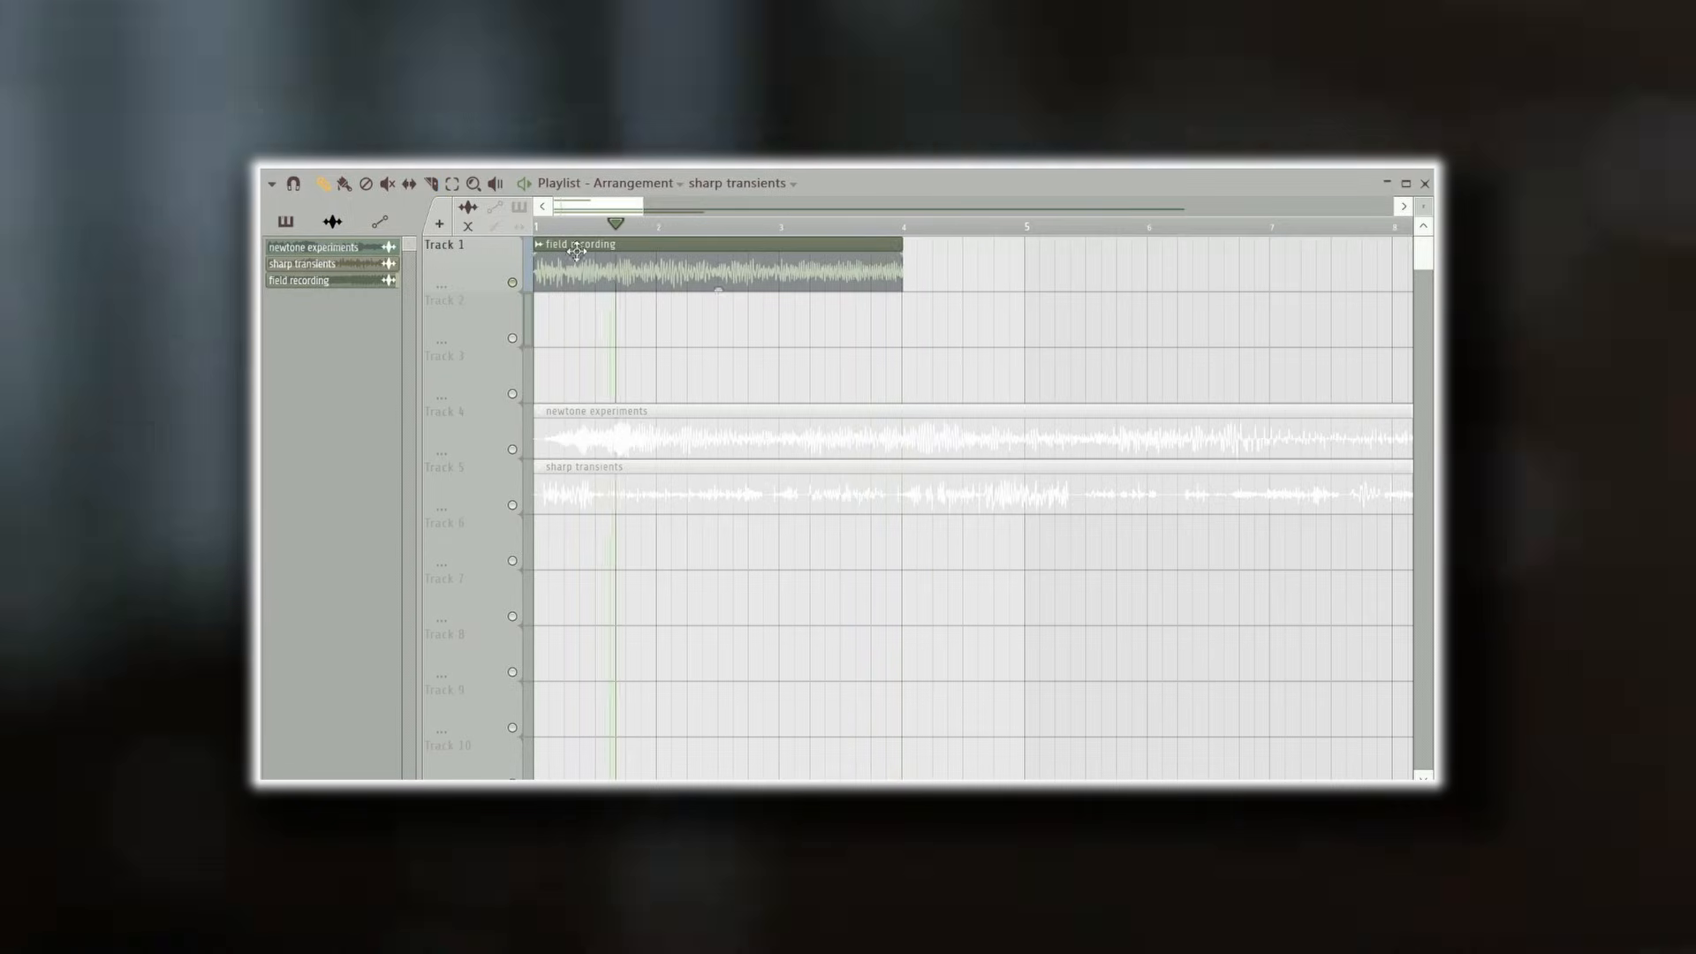
Step: Shorten the field recording clip to end at bar 3 and give it a fade-in and a fade-out of about one bar each
{"action": "mouse_move", "coordinate": [539, 258]}
{"action": "left_mouse_down"}
{"action": "mouse_move", "coordinate": [694, 263]}
{"action": "mouse_move", "coordinate": [680, 261]}
{"action": "left_mouse_up"}
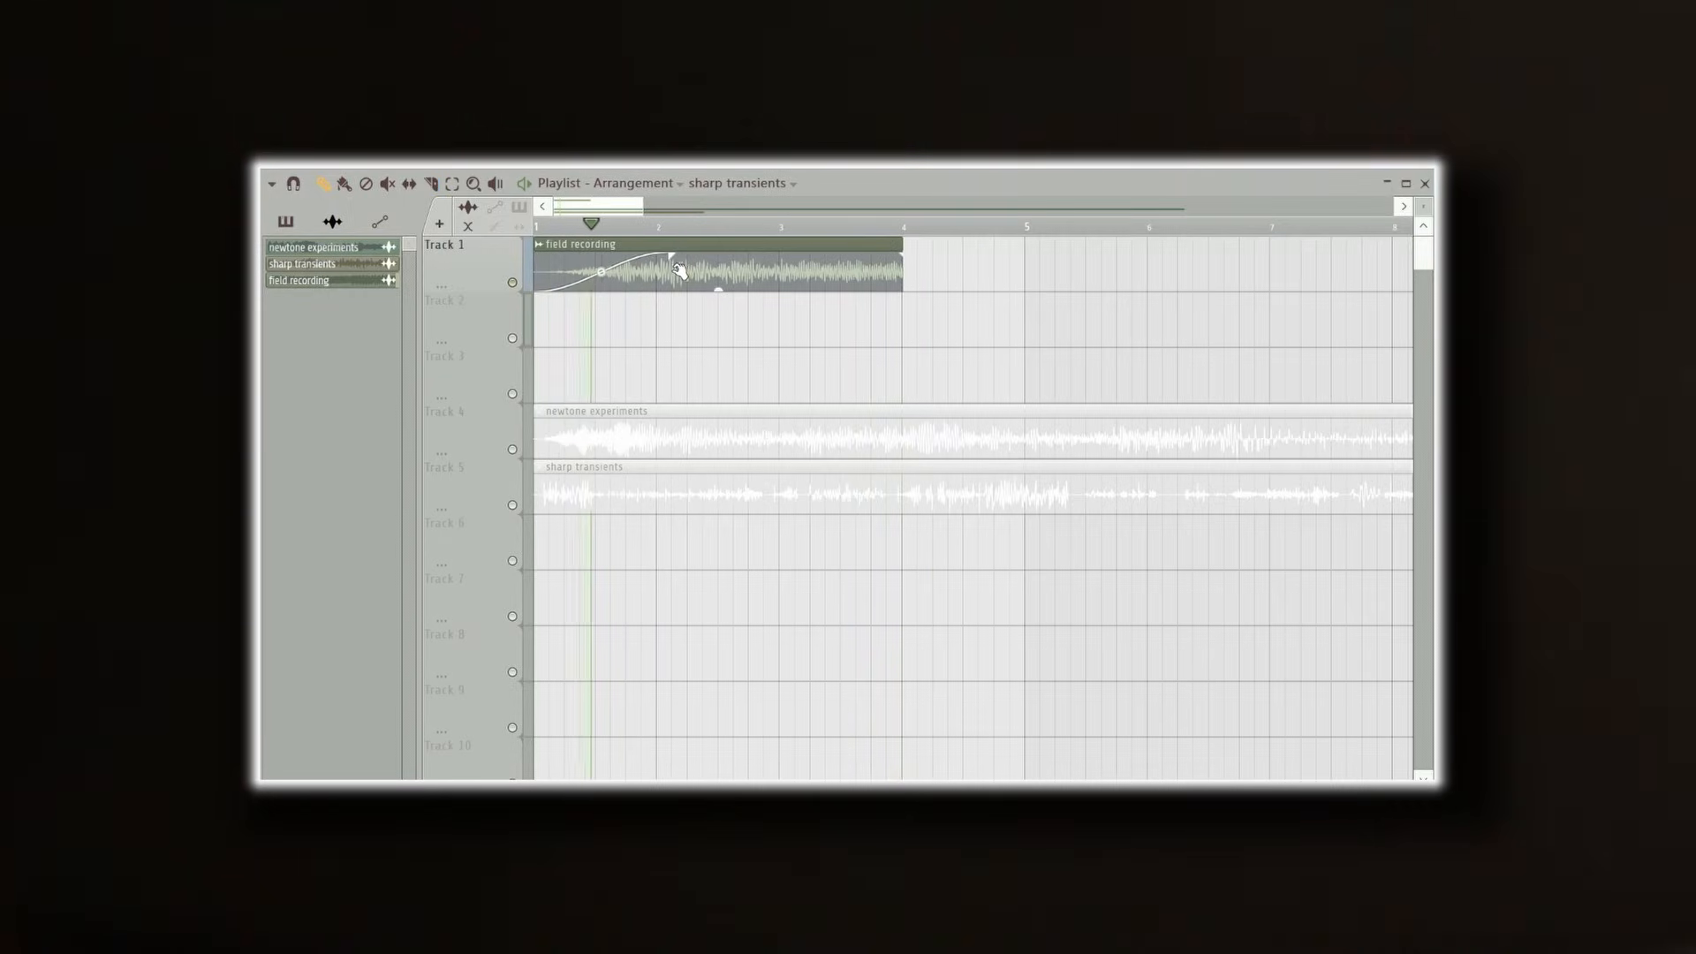
{"action": "left_click_drag", "start_coordinate": [903, 256], "coordinate": [897, 250]}
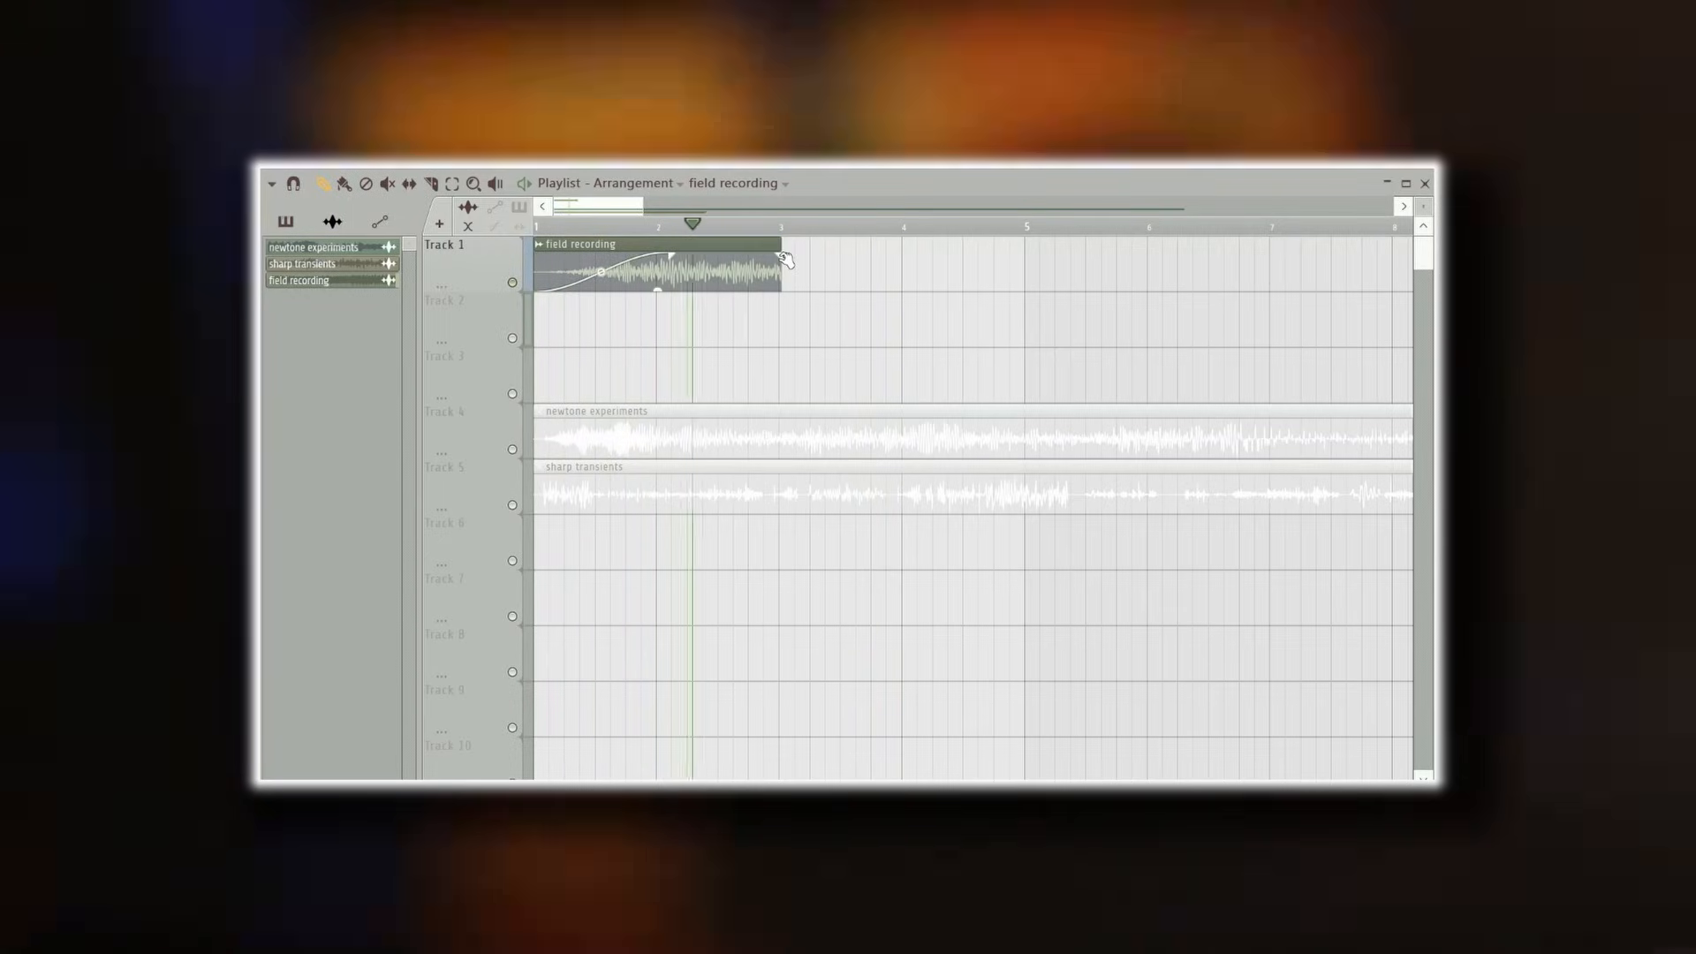
{"action": "left_click_drag", "start_coordinate": [779, 244], "coordinate": [681, 246]}
{"action": "key", "text": "space"}
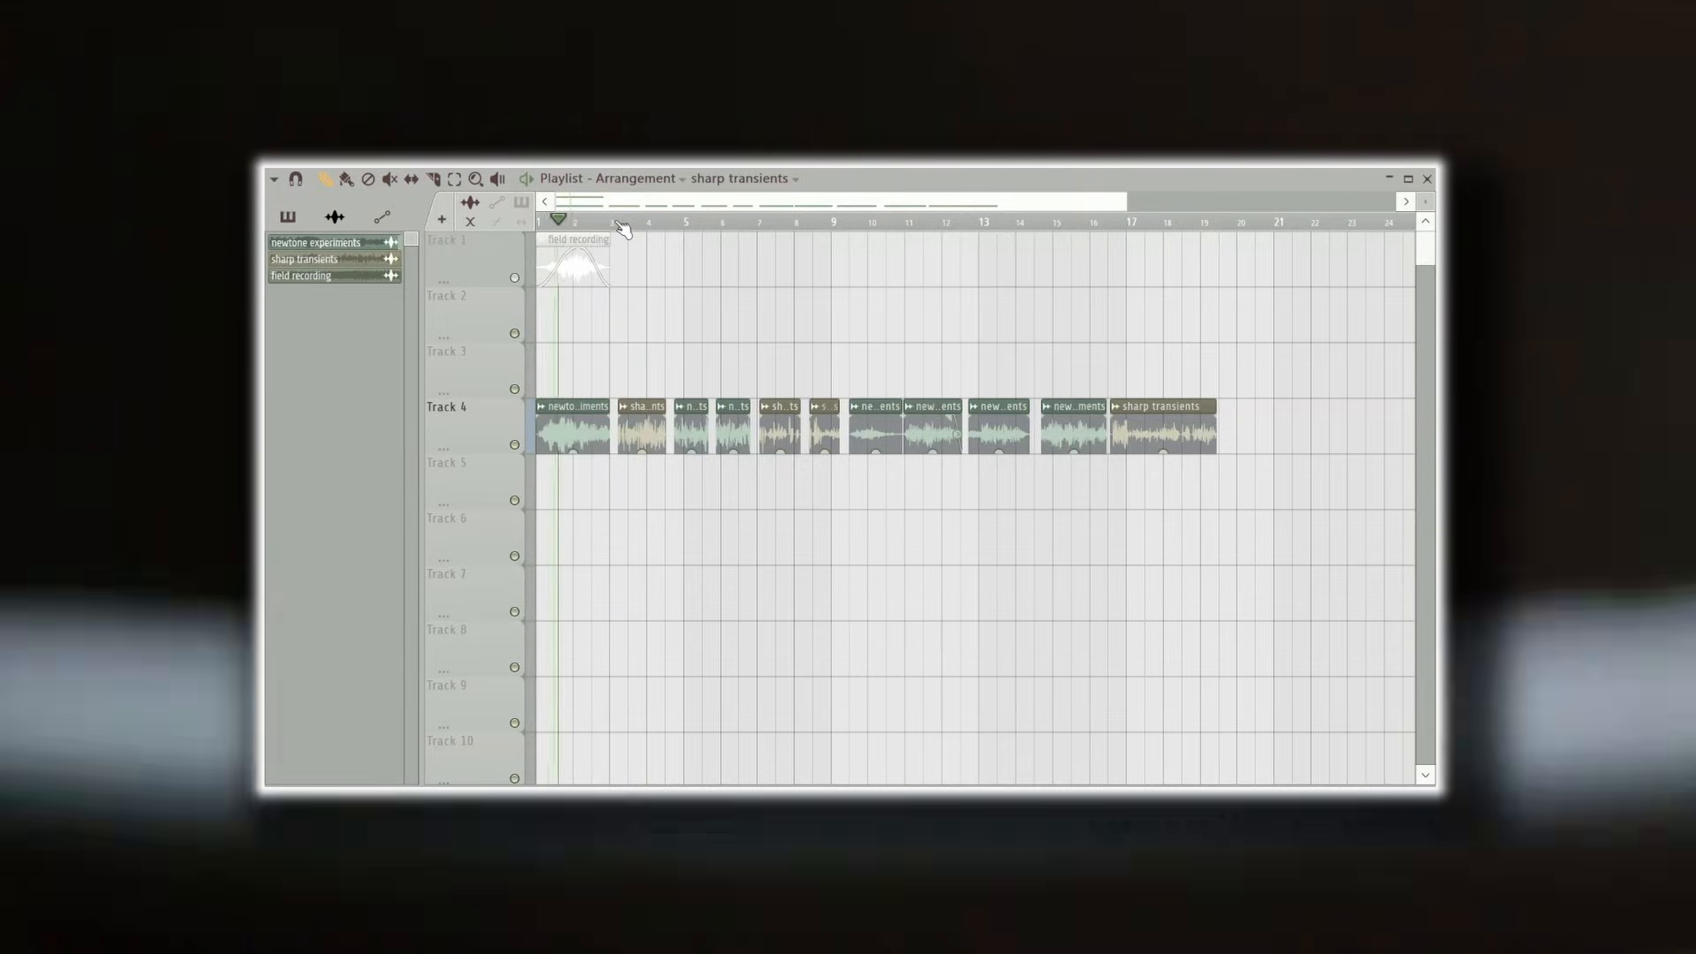
Step: Listen to the newtone experiments and sharp transients slices on Track 4 from about bar 3
{"action": "left_click", "coordinate": [620, 223]}
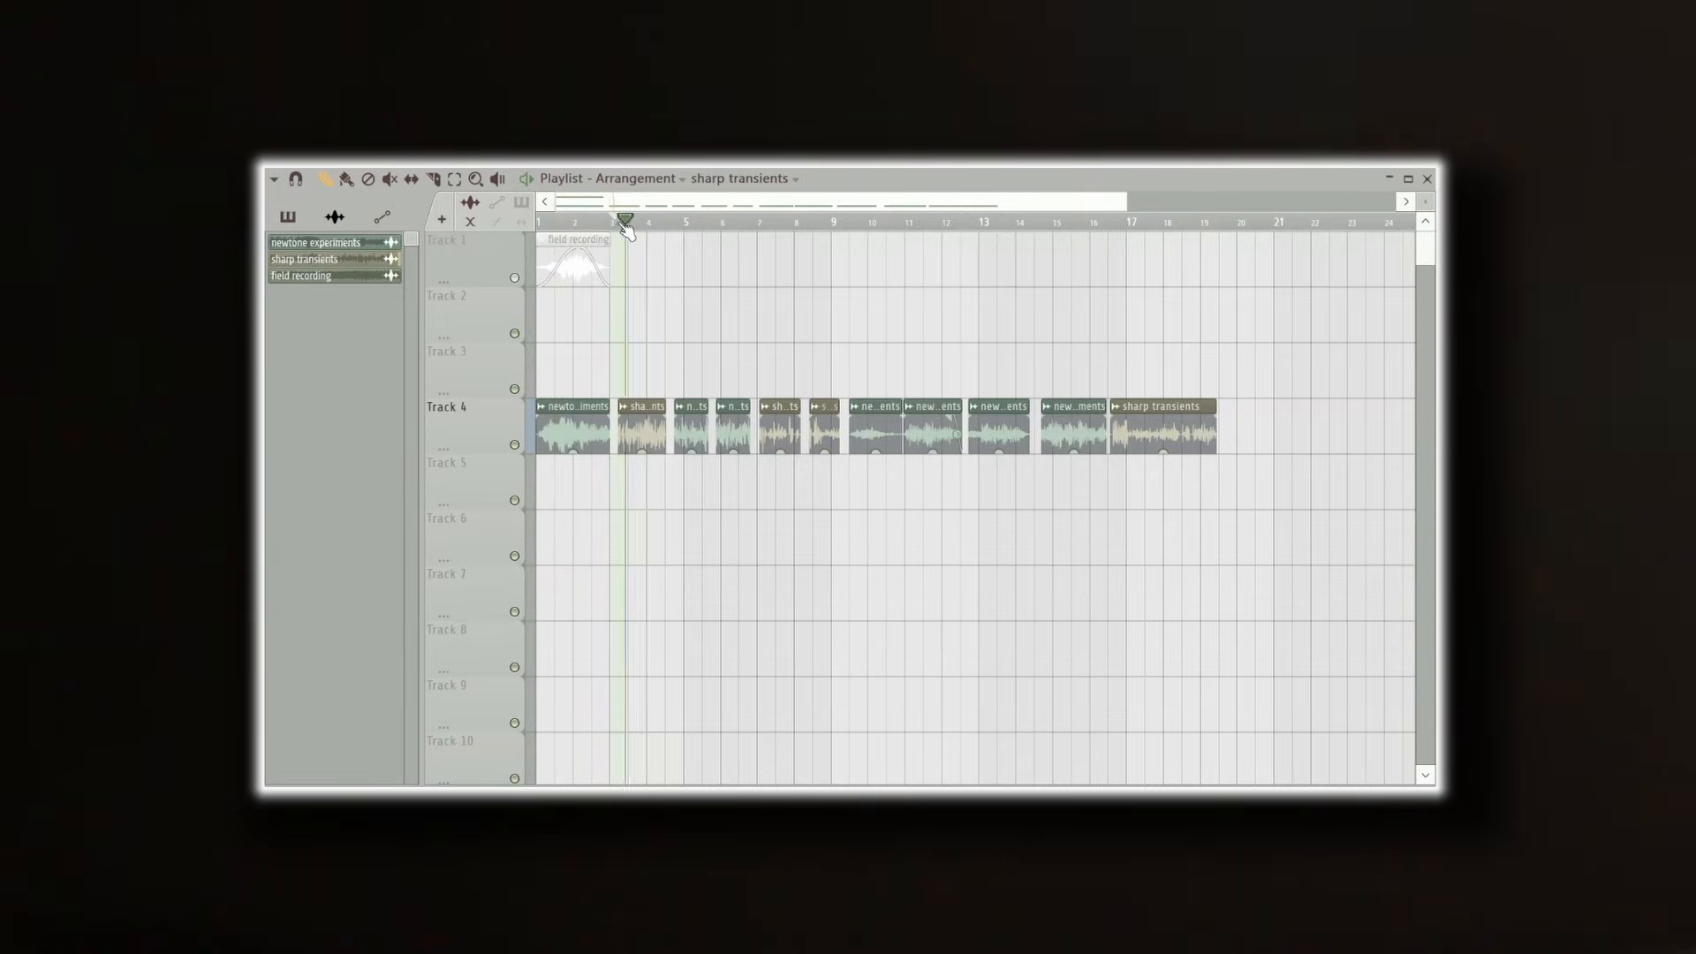
{"action": "key", "text": "space"}
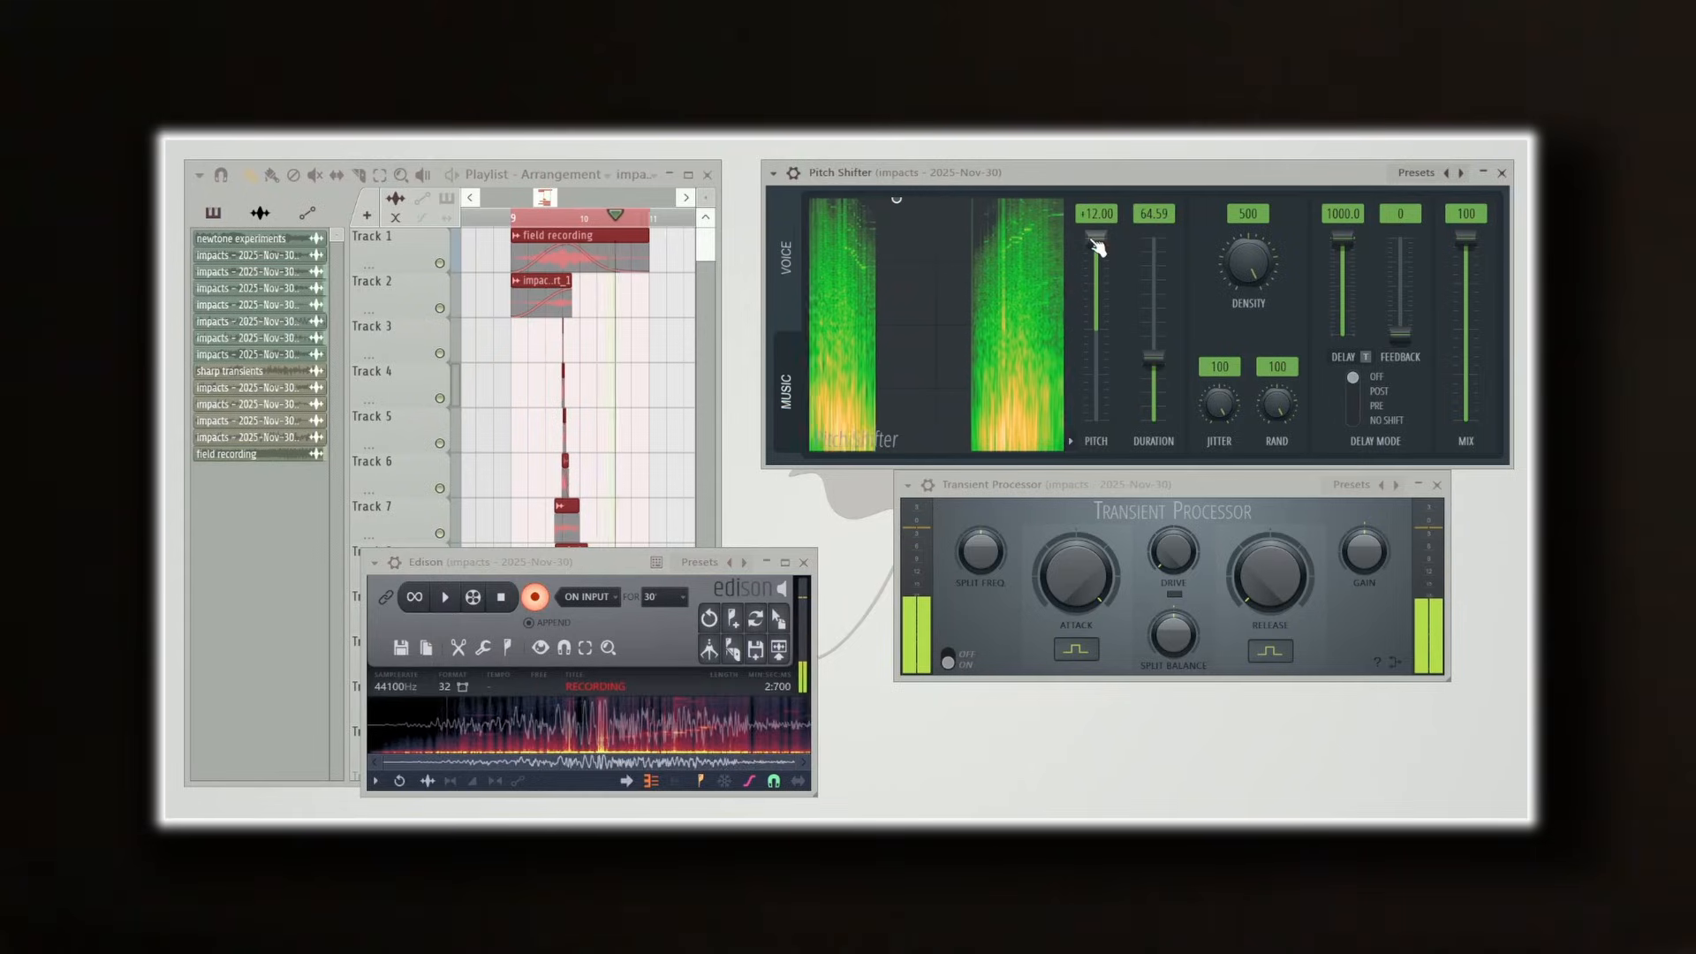
Step: While Edison records the layered impact, lower the Pitch Shifter's pitch and repeatedly redraw the Multiband Delay's delay curve
{"action": "left_click_drag", "start_coordinate": [1101, 242], "coordinate": [1101, 332]}
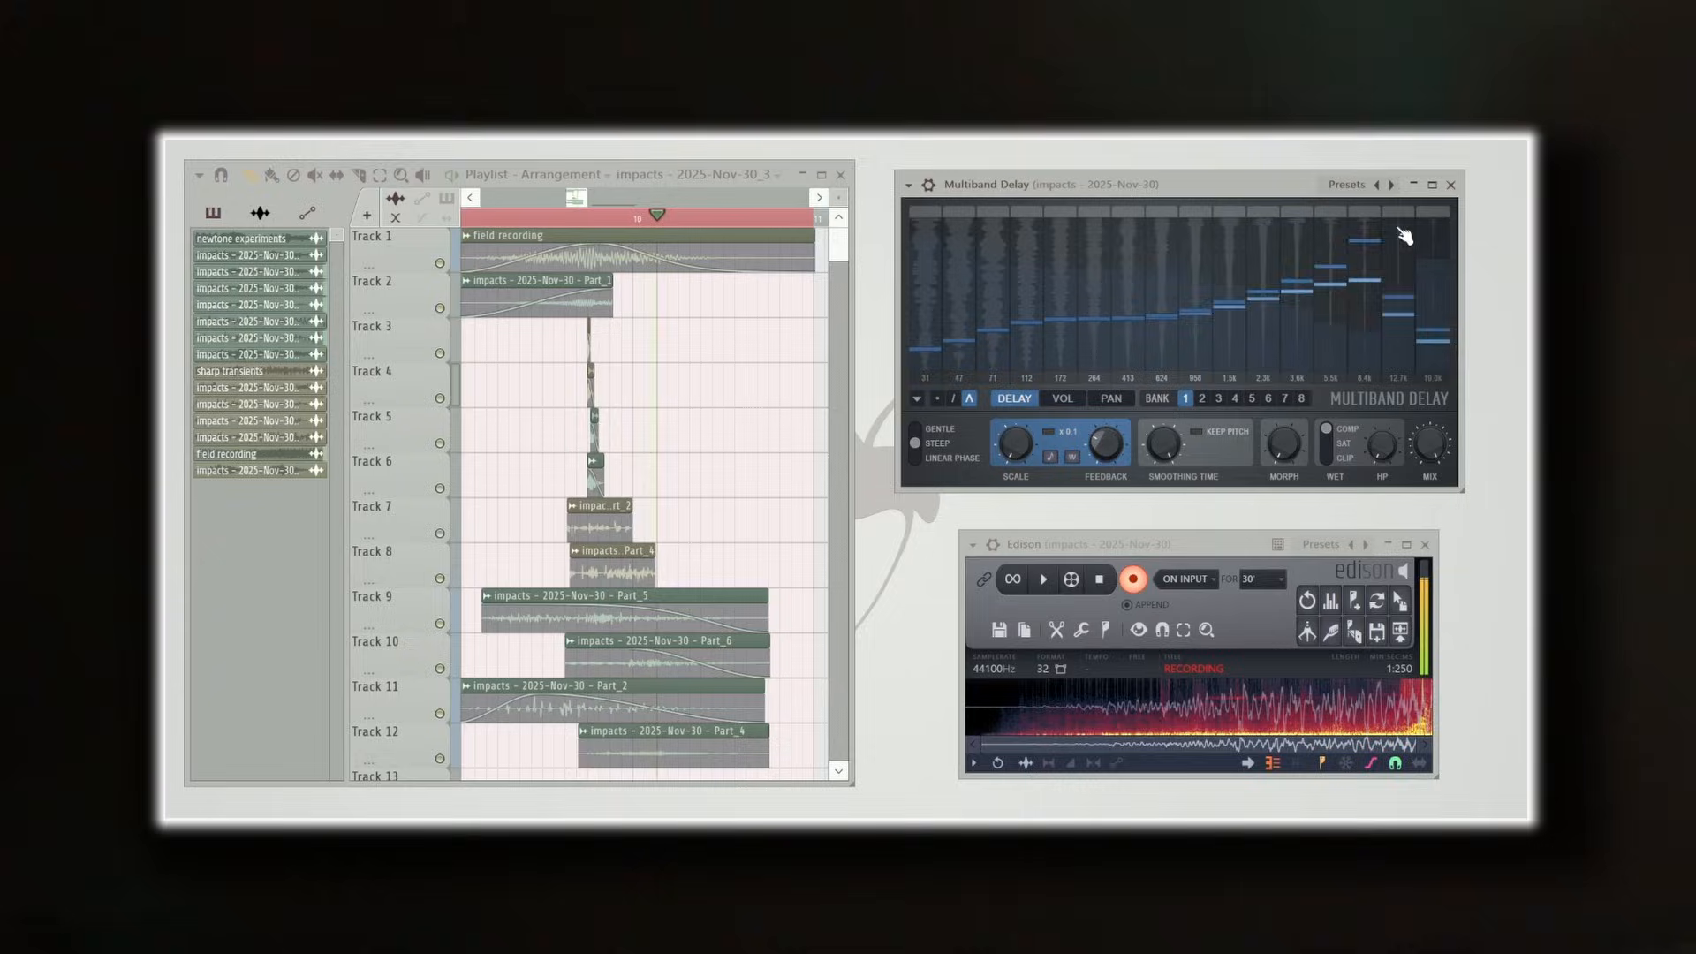
{"action": "mouse_move", "coordinate": [1393, 257]}
{"action": "left_mouse_down"}
{"action": "mouse_move", "coordinate": [1175, 316]}
{"action": "mouse_move", "coordinate": [1090, 299]}
{"action": "mouse_move", "coordinate": [989, 367]}
{"action": "mouse_move", "coordinate": [1101, 329]}
{"action": "mouse_move", "coordinate": [1472, 318]}
{"action": "mouse_move", "coordinate": [1426, 389]}
{"action": "left_mouse_up"}
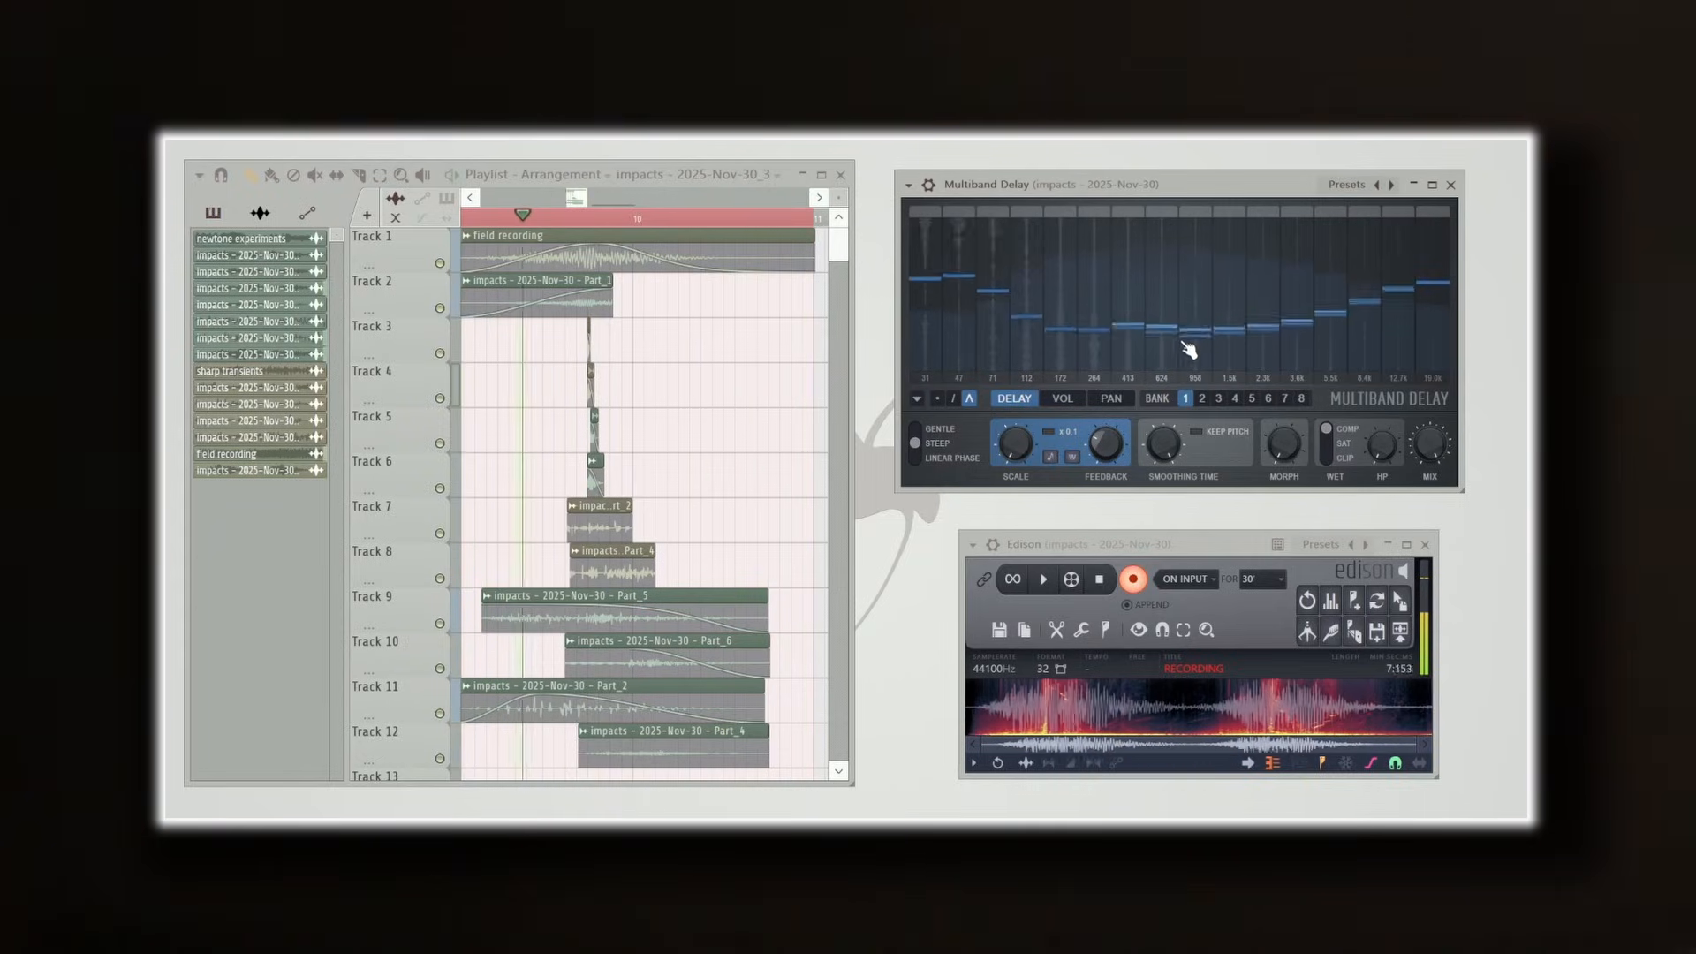
{"action": "mouse_move", "coordinate": [1298, 284]}
{"action": "left_mouse_down"}
{"action": "mouse_move", "coordinate": [1203, 332]}
{"action": "mouse_move", "coordinate": [1203, 273]}
{"action": "left_mouse_up"}
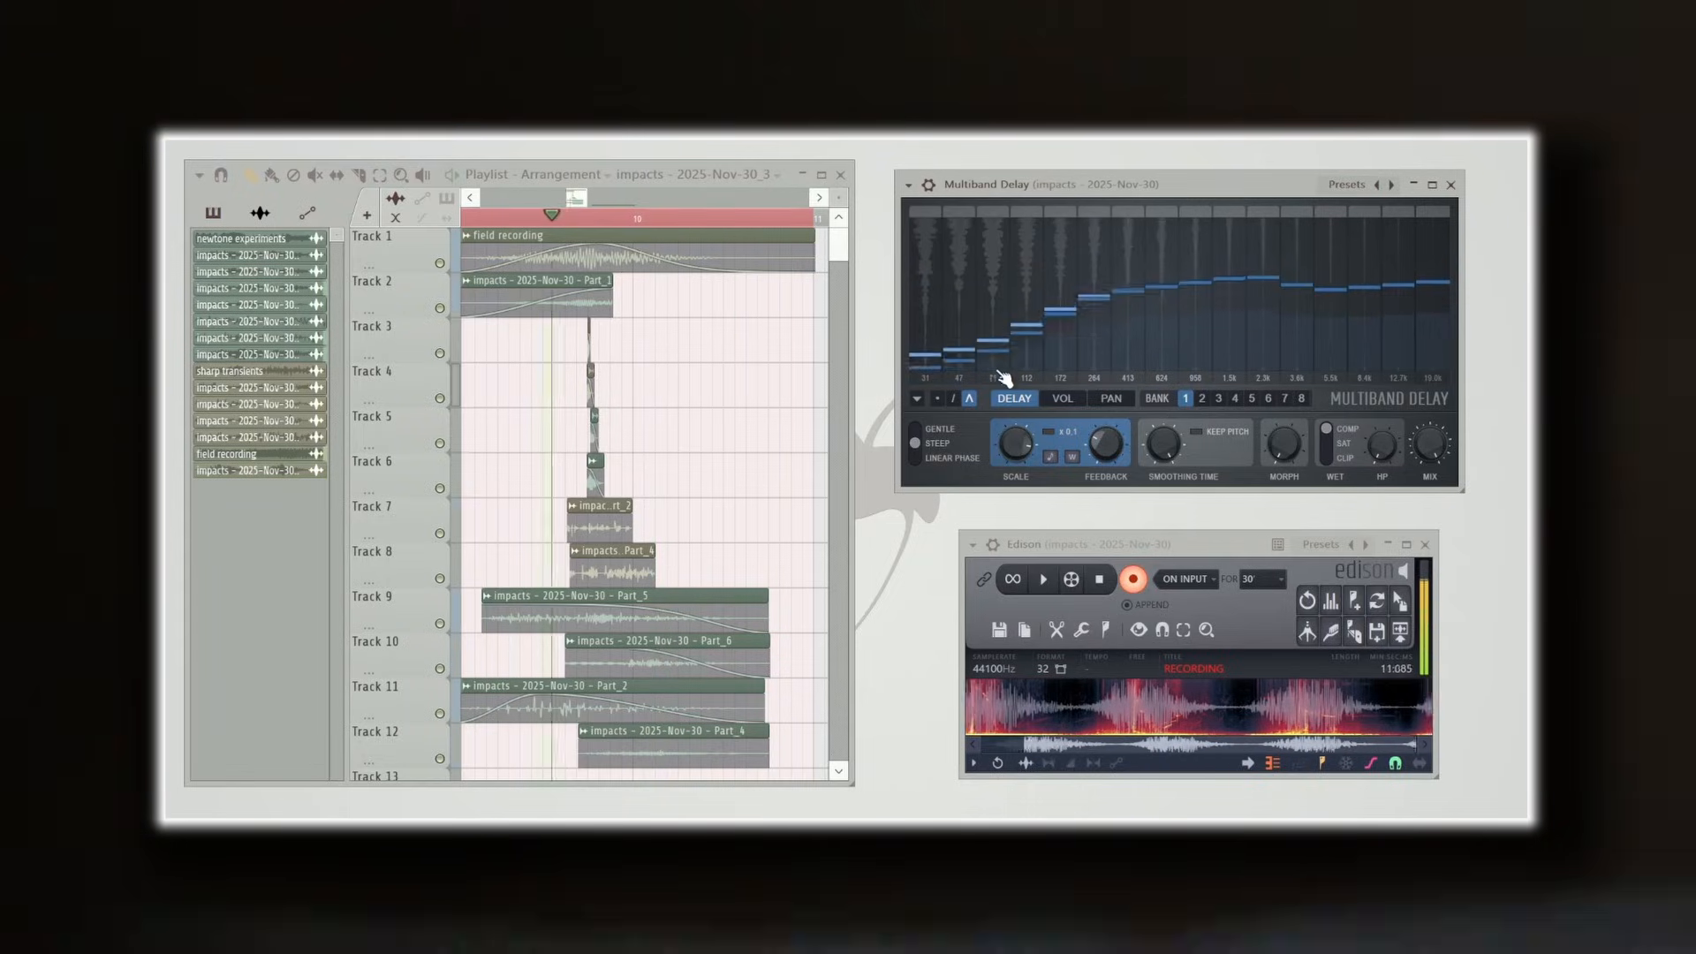
{"action": "left_click_drag", "start_coordinate": [1003, 378], "coordinate": [1261, 345]}
{"action": "left_click_drag", "start_coordinate": [1462, 335], "coordinate": [1230, 291]}
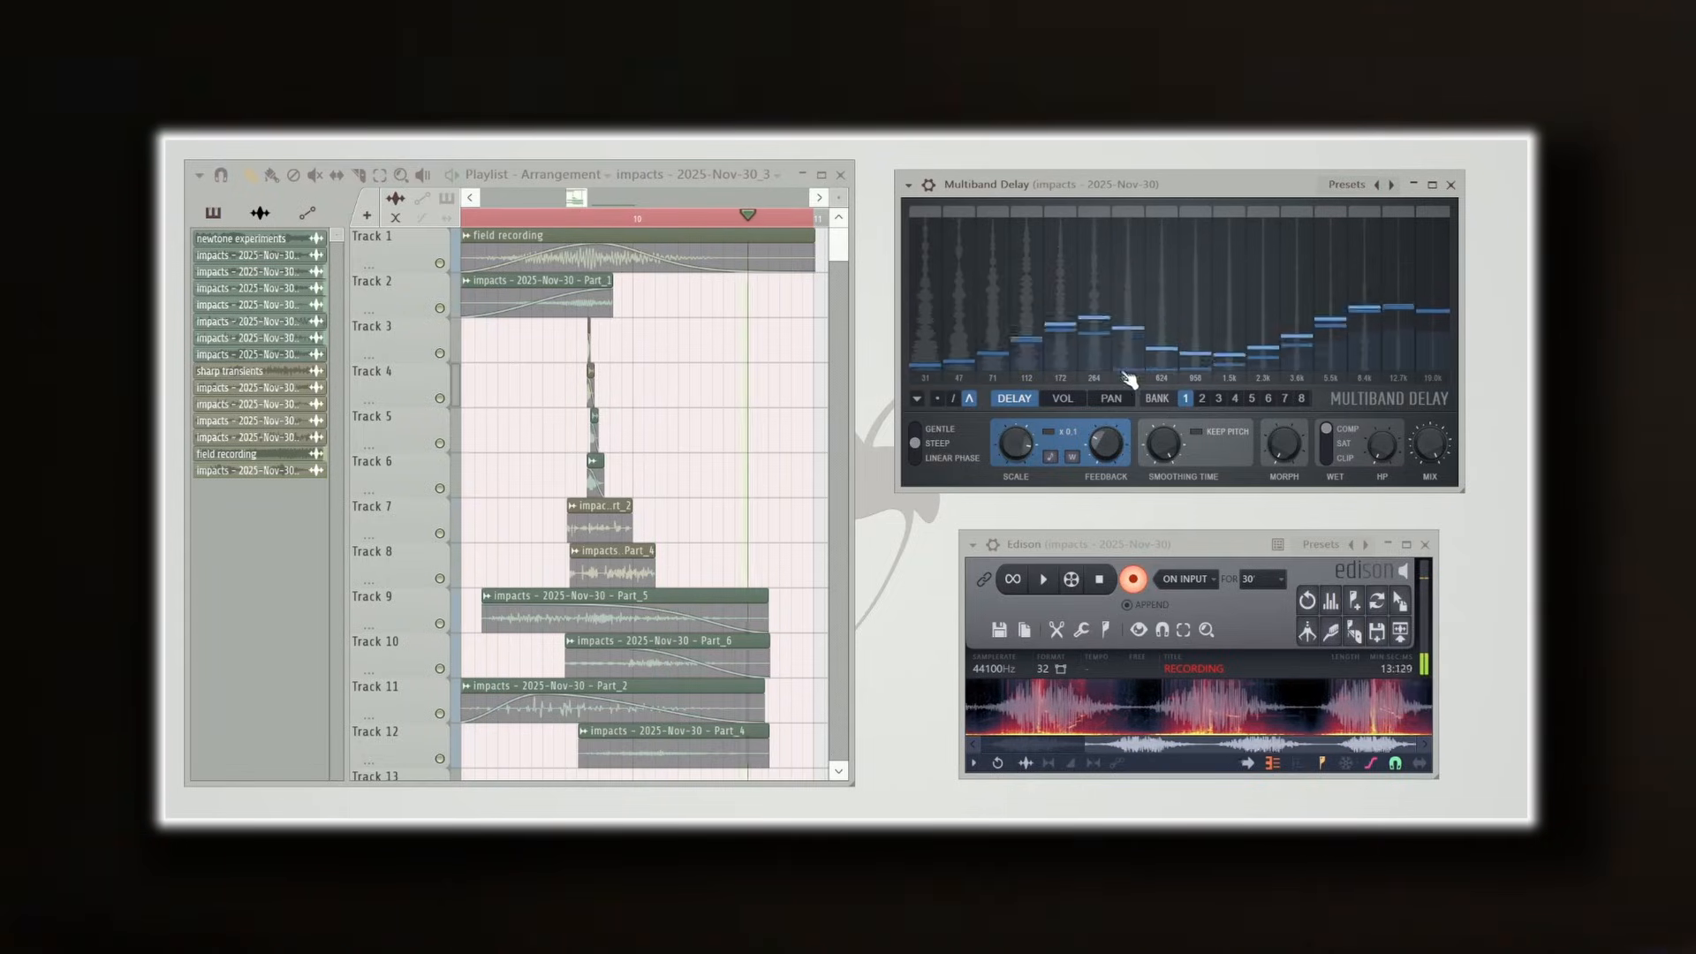
{"action": "left_click_drag", "start_coordinate": [962, 264], "coordinate": [957, 293]}
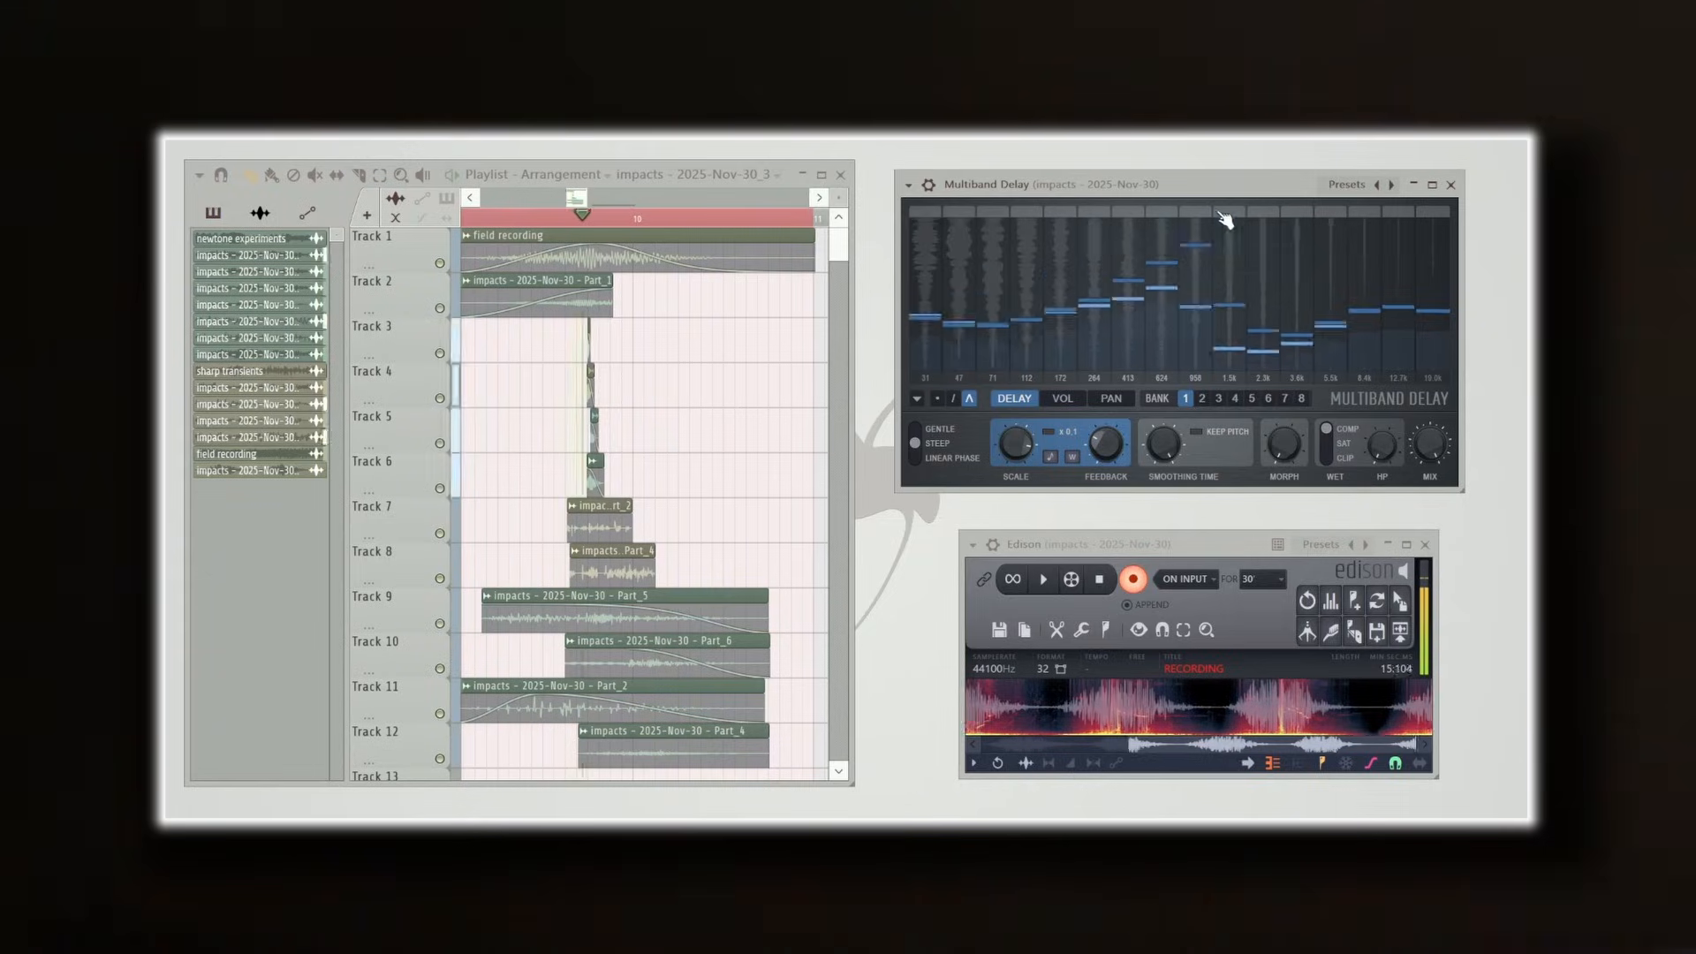
{"action": "mouse_move", "coordinate": [1438, 314]}
{"action": "left_mouse_down"}
{"action": "mouse_move", "coordinate": [1211, 286]}
{"action": "mouse_move", "coordinate": [848, 386]}
{"action": "mouse_move", "coordinate": [1183, 288]}
{"action": "left_mouse_up"}
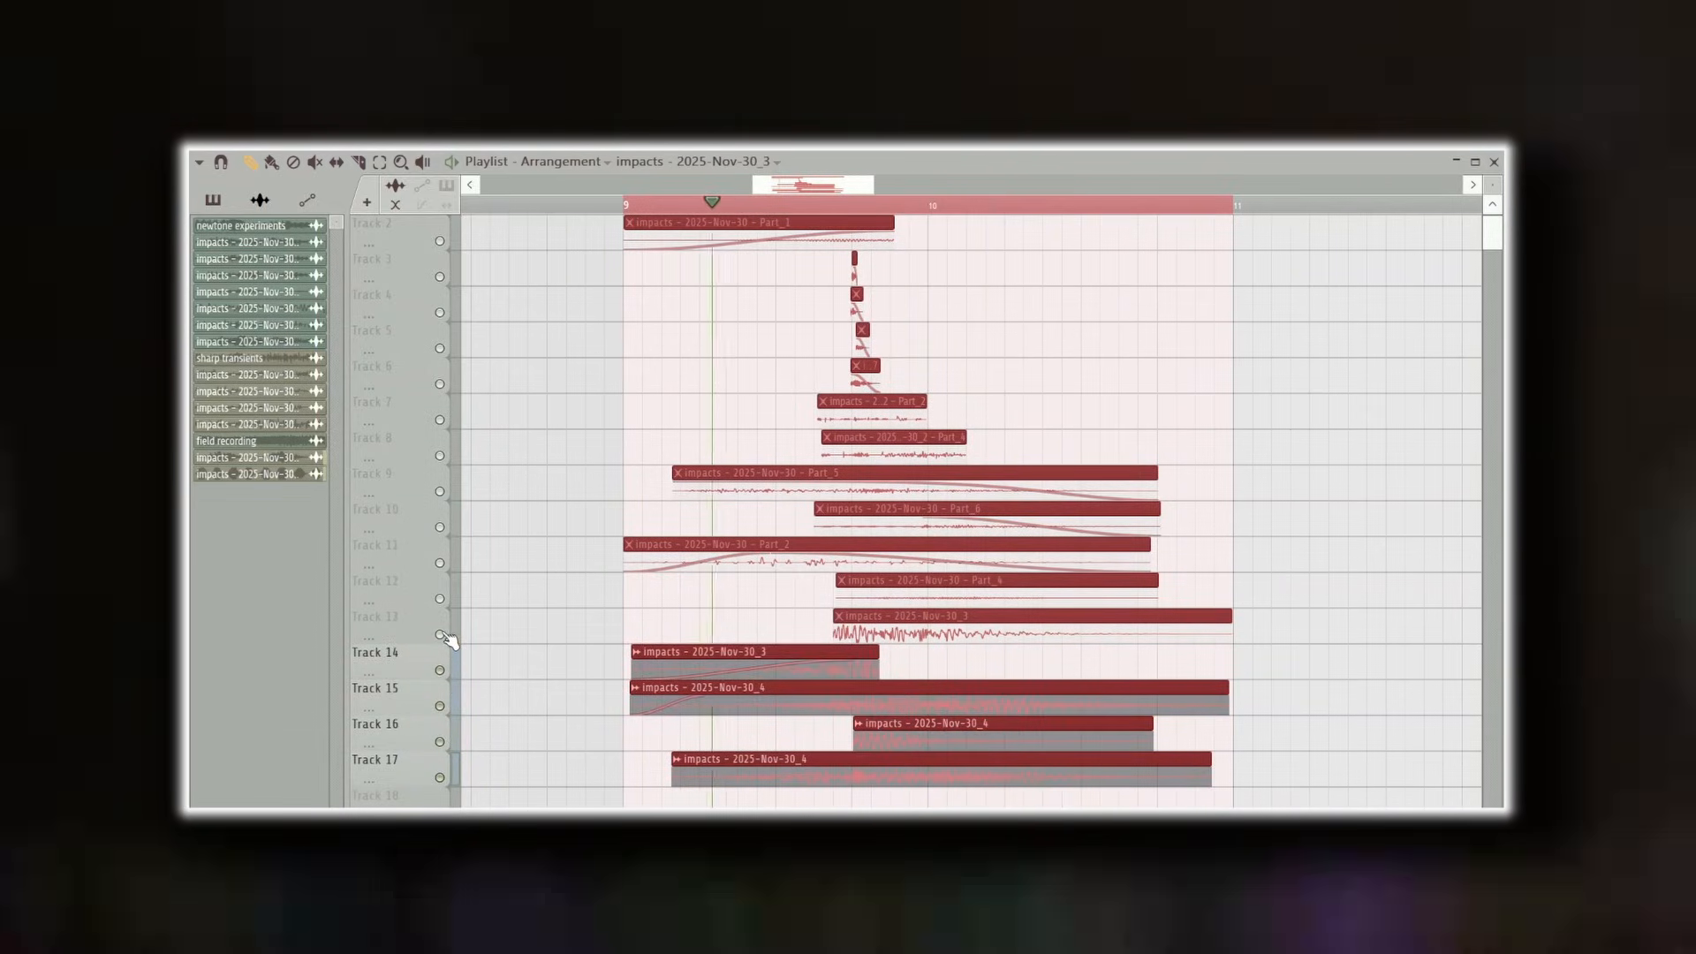
Step: Unmute the impact layers one after another from Track 13 up to Track 1 during looped playback
{"action": "left_click_drag", "start_coordinate": [439, 635], "coordinate": [441, 566]}
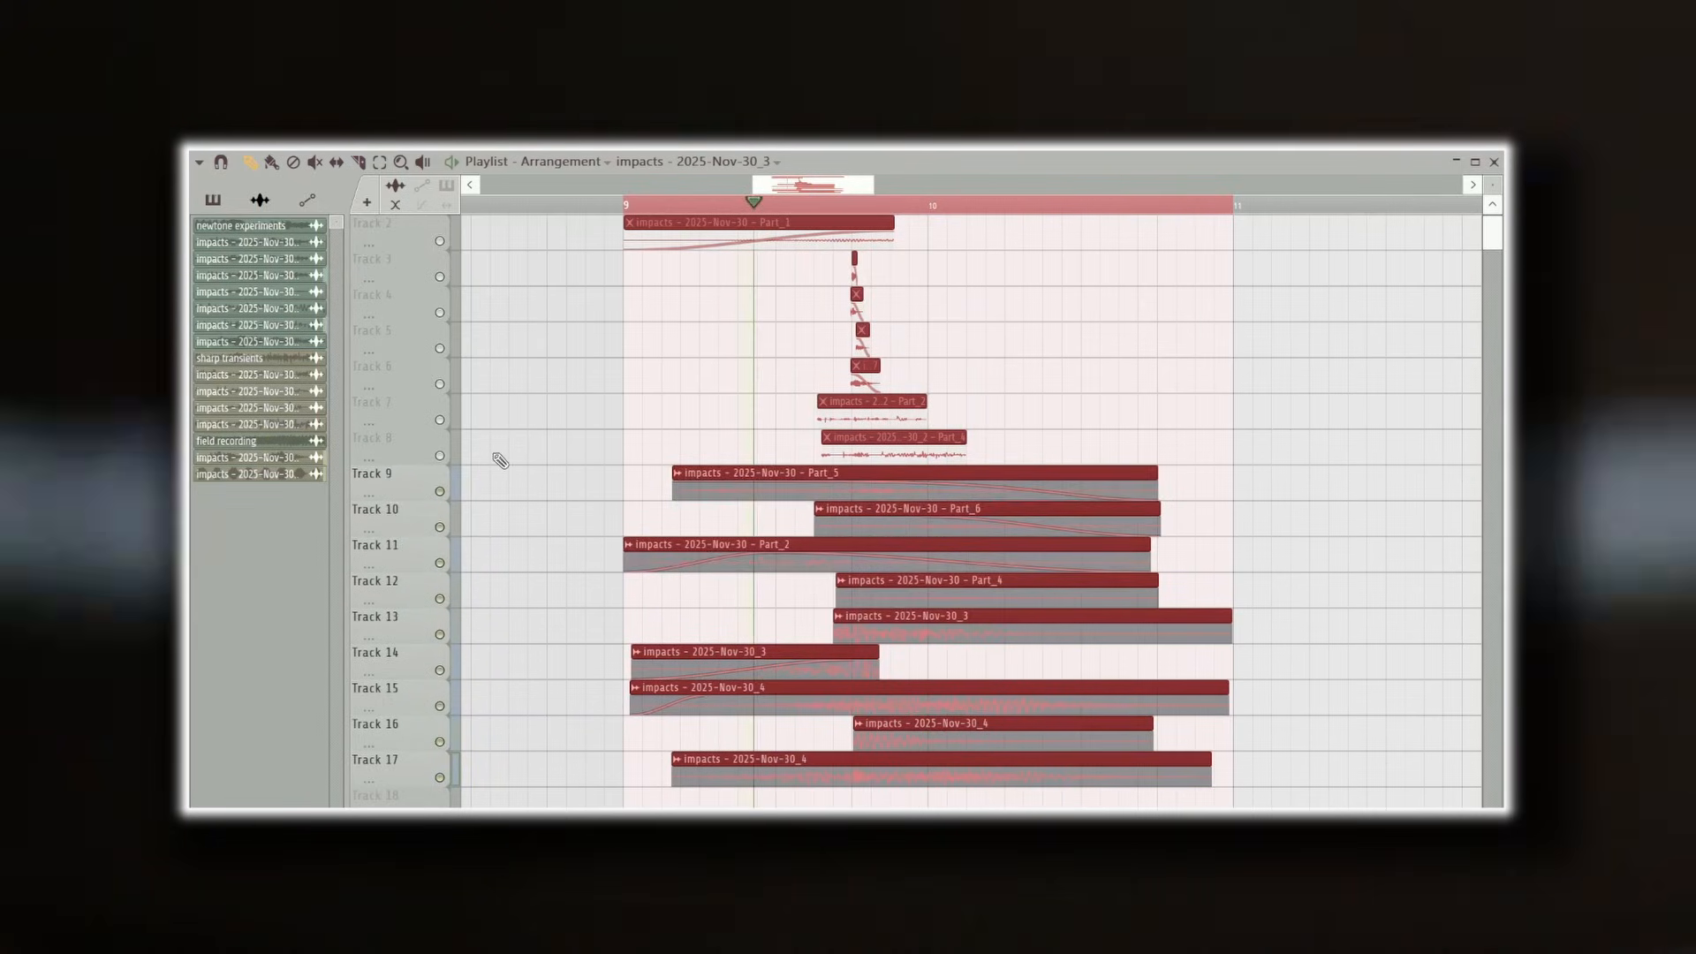
{"action": "scroll", "coordinate": [498, 468], "scroll_direction": "up", "scroll_amount": 1}
{"action": "left_click", "coordinate": [440, 491]}
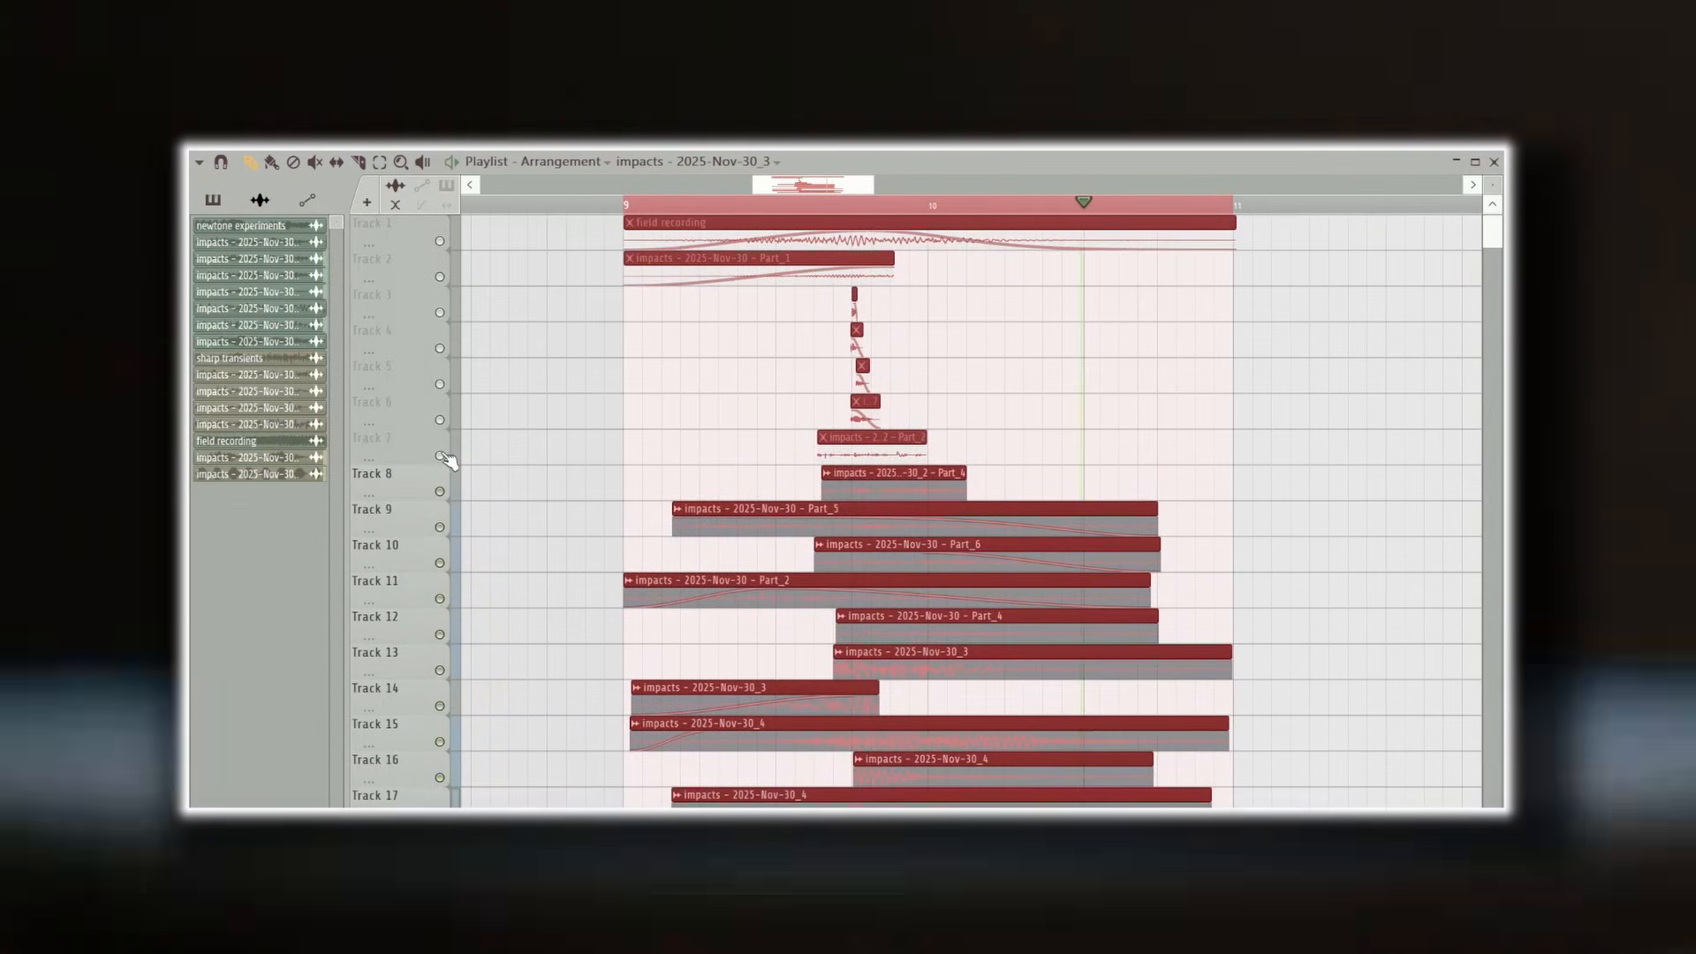
{"action": "left_click_drag", "start_coordinate": [446, 459], "coordinate": [446, 247]}
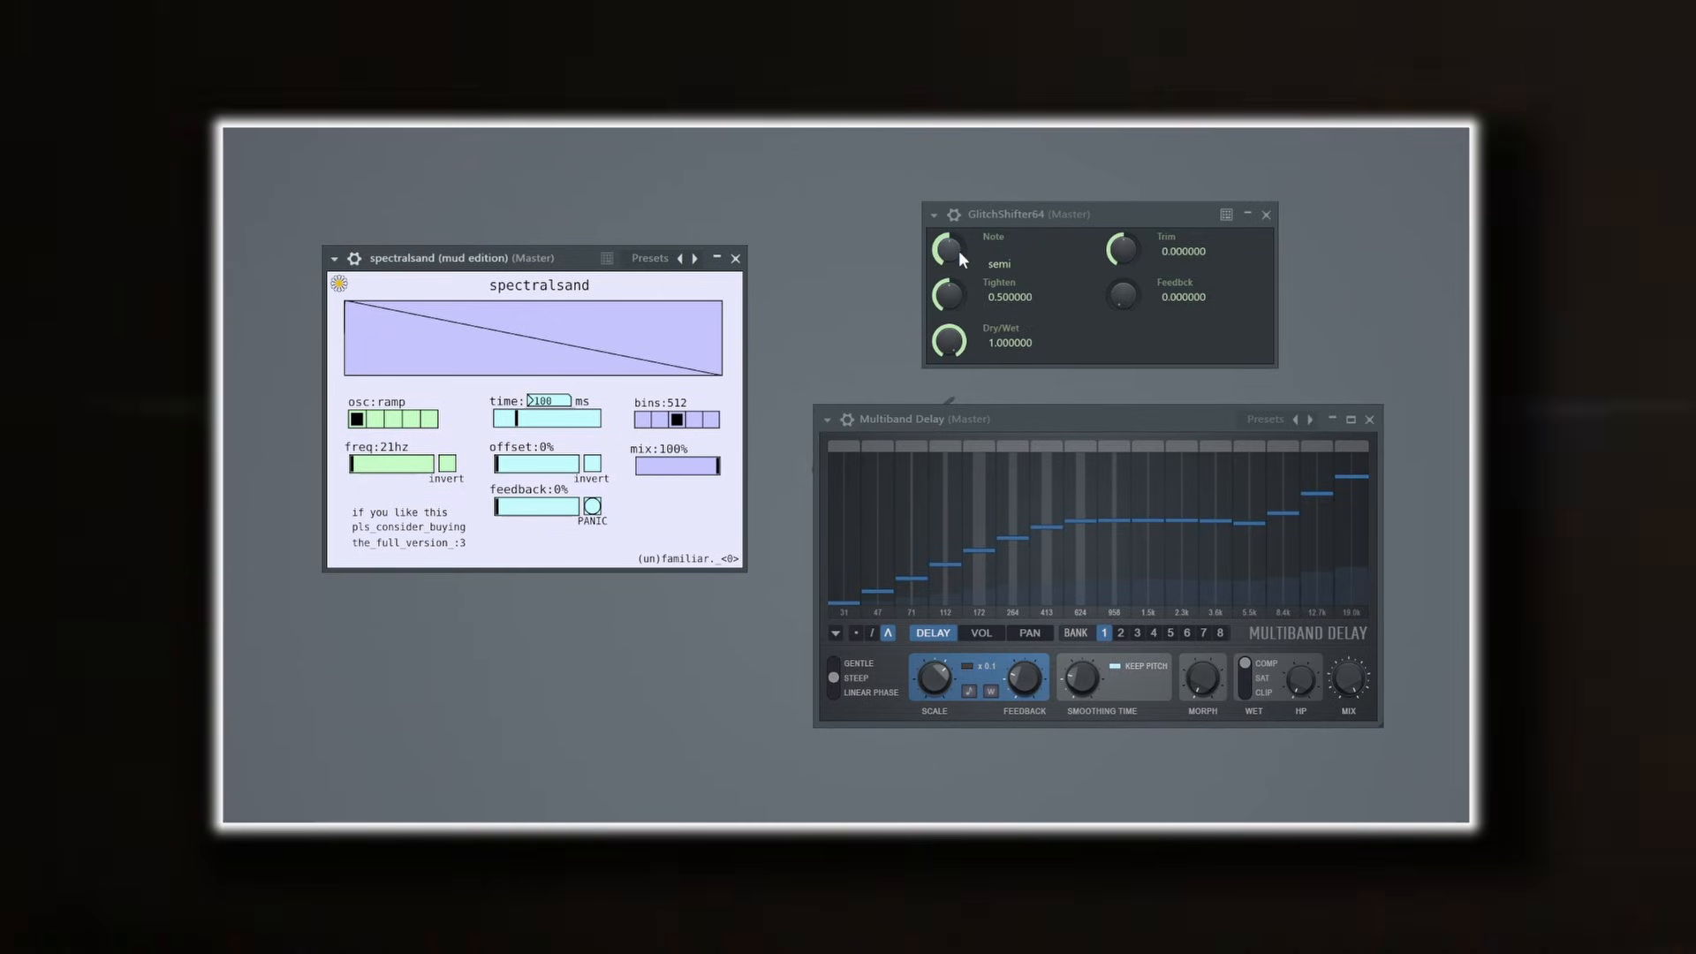
Step: Set GlitchShifter64's Note to 12 semi and raise its feedback
{"action": "left_click_drag", "start_coordinate": [953, 262], "coordinate": [952, 235]}
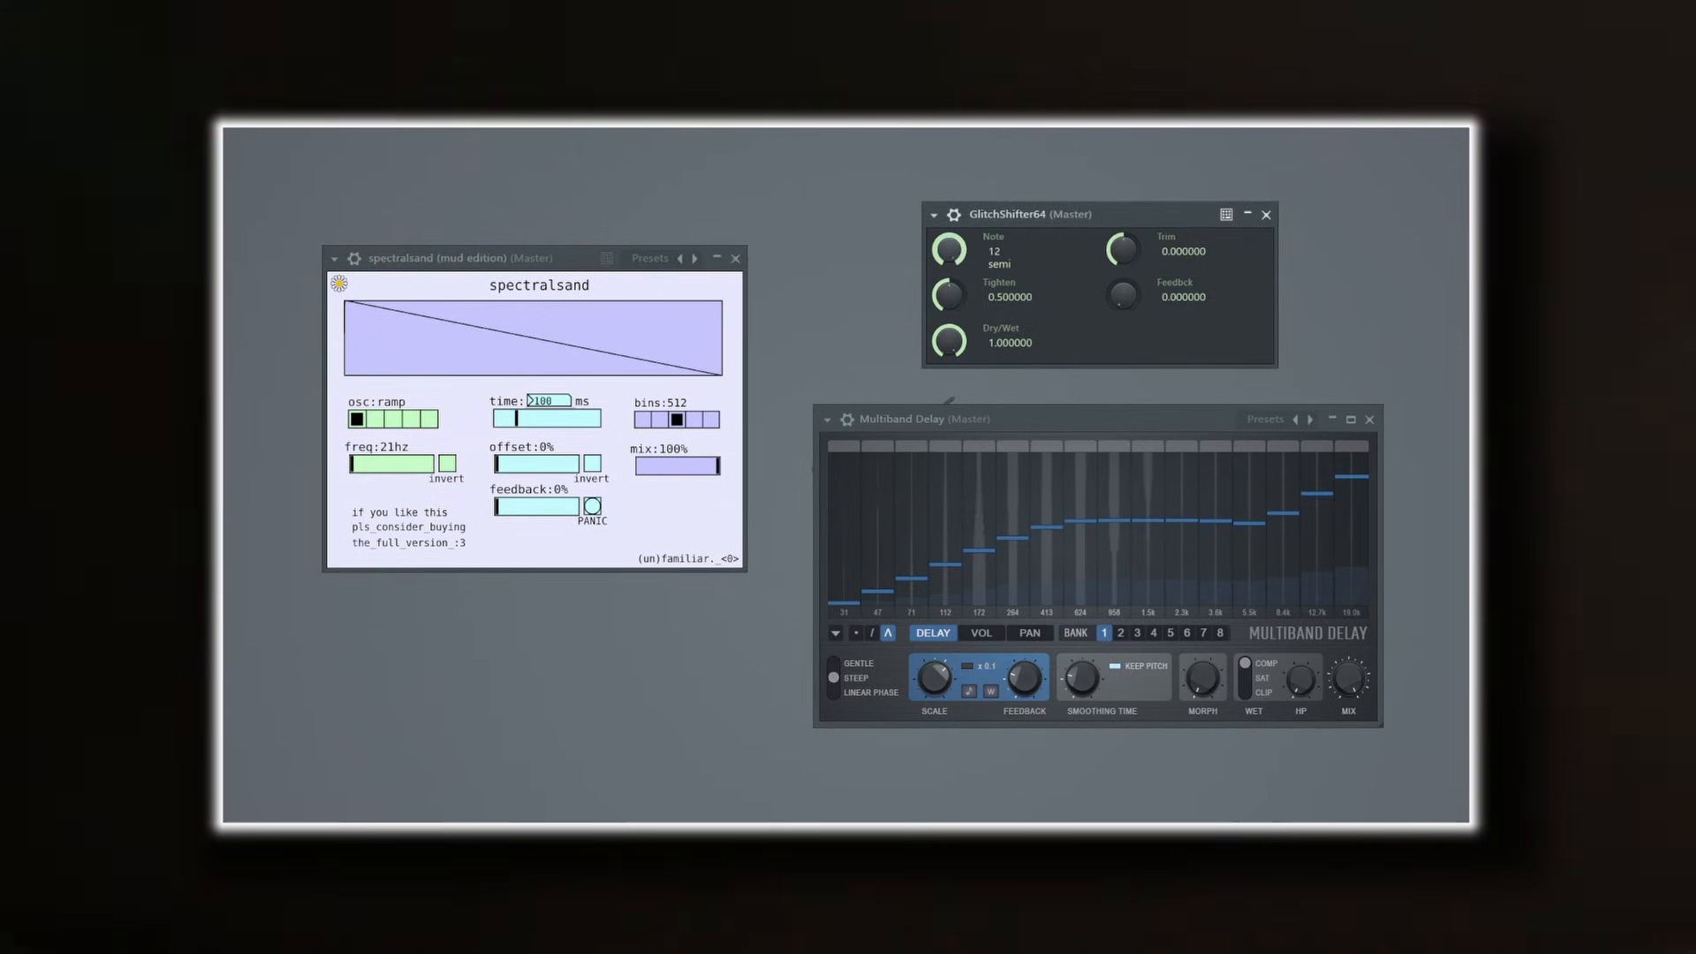
{"action": "left_click_drag", "start_coordinate": [1123, 295], "coordinate": [1123, 251]}
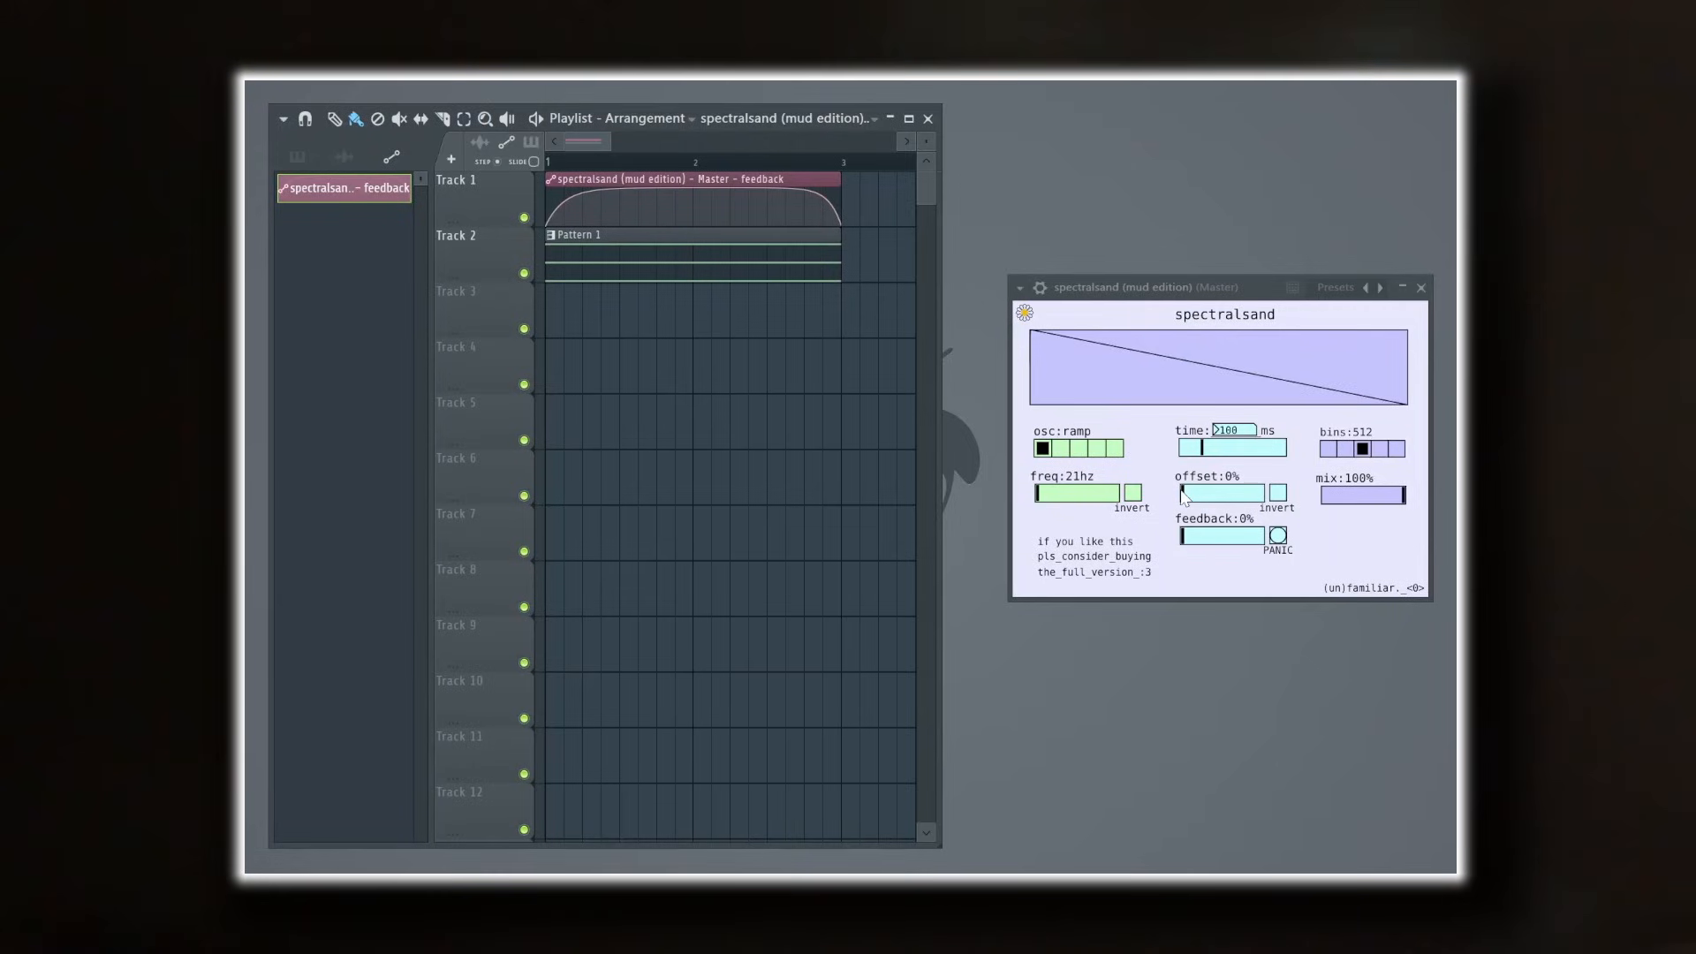
Step: Set the spectralsand offset to 43% and play the arrangement with the feedback automation
{"action": "left_click_drag", "start_coordinate": [1194, 496], "coordinate": [1217, 496]}
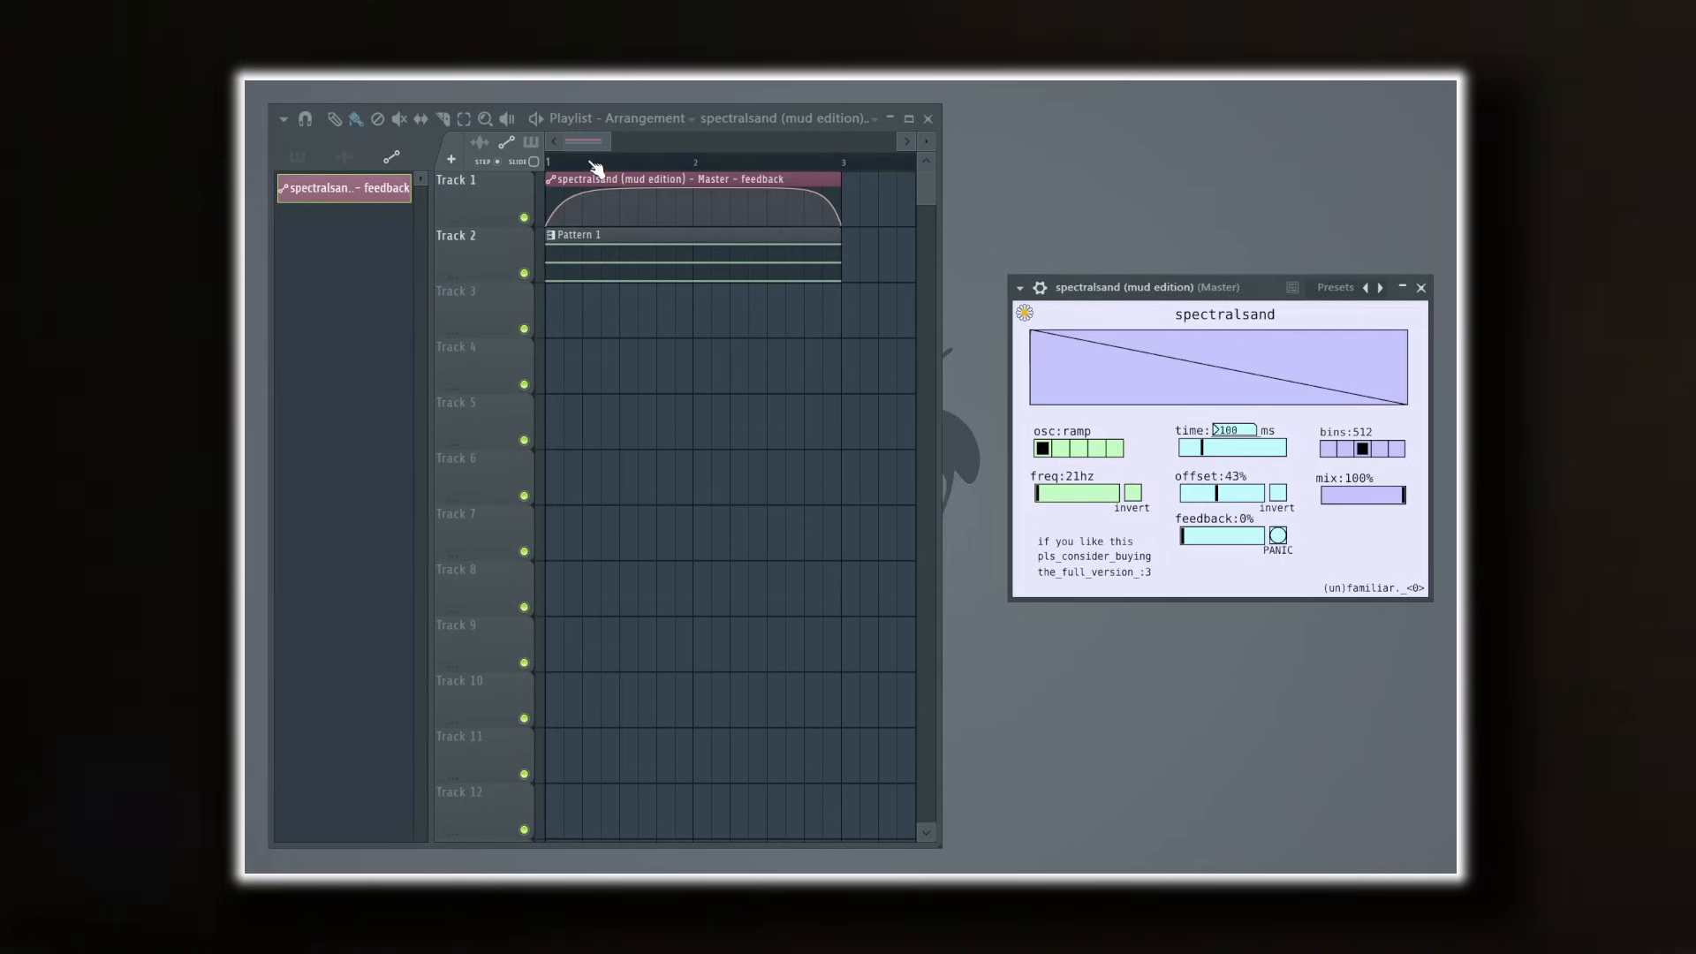
{"action": "key", "text": "space"}
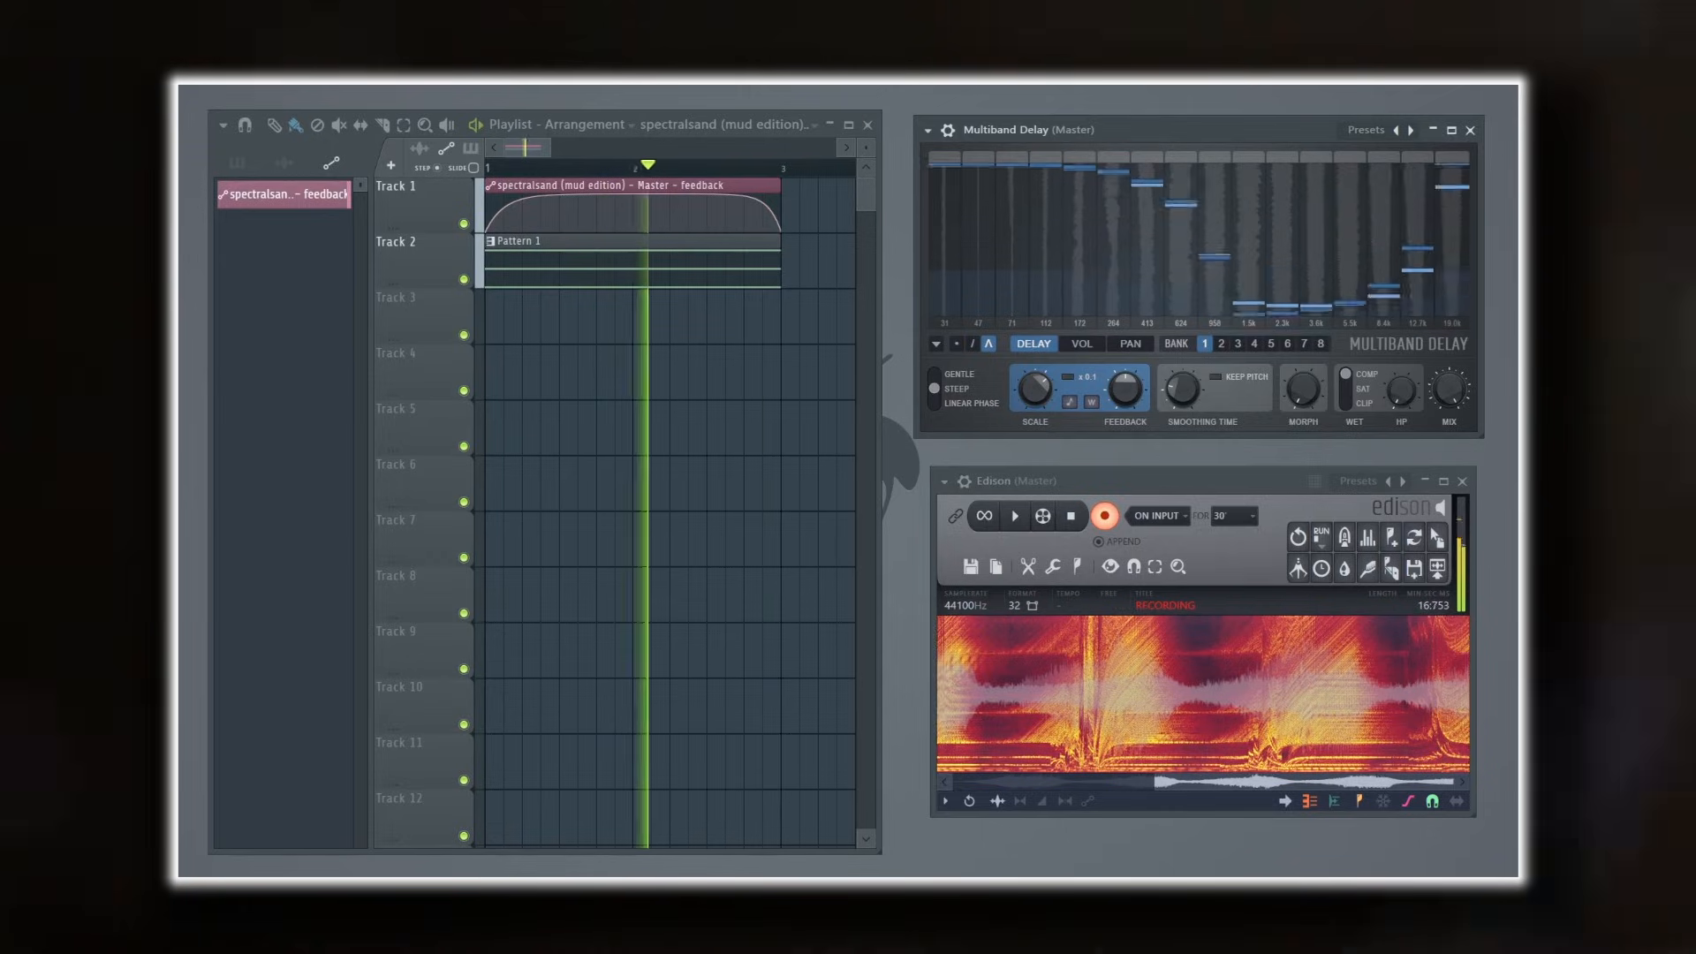
Step: Continuously redraw the Multiband Delay's band delays while Edison records the looping spectralsand pattern
{"action": "mouse_move", "coordinate": [1234, 211]}
{"action": "left_mouse_down"}
{"action": "mouse_move", "coordinate": [1196, 221]}
{"action": "mouse_move", "coordinate": [1190, 204]}
{"action": "left_mouse_up"}
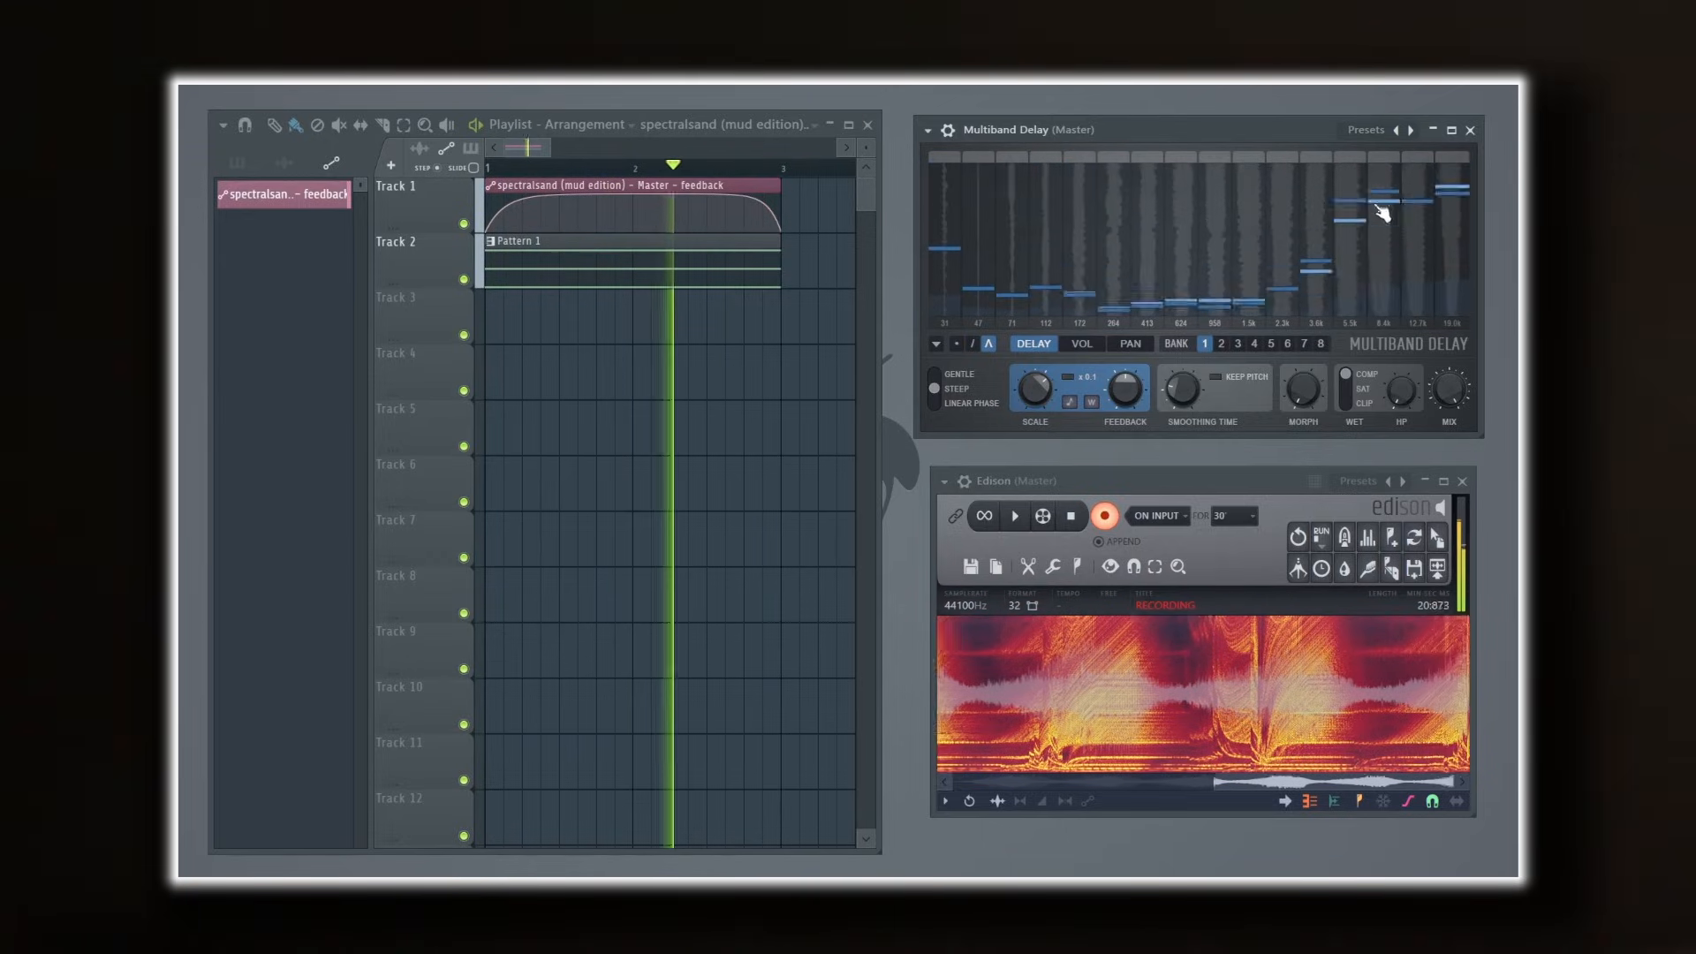
{"action": "mouse_move", "coordinate": [1398, 208]}
{"action": "left_mouse_down"}
{"action": "mouse_move", "coordinate": [1336, 256]}
{"action": "mouse_move", "coordinate": [1260, 274]}
{"action": "left_mouse_up"}
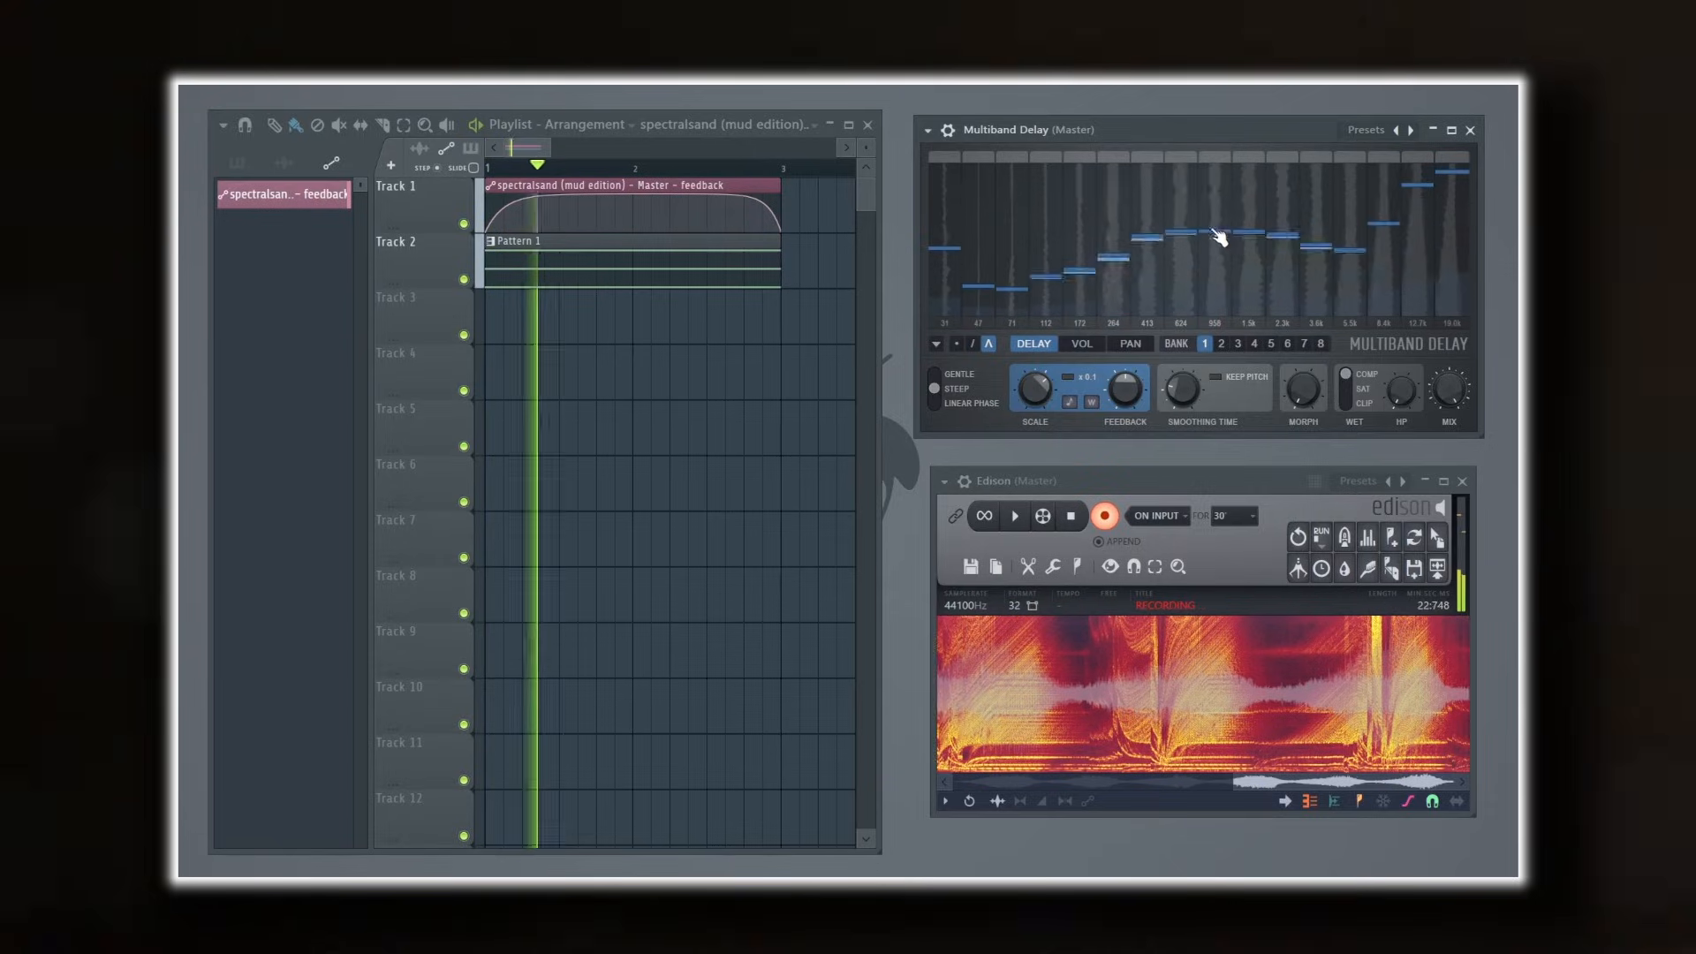
{"action": "mouse_move", "coordinate": [1181, 198]}
{"action": "left_mouse_down"}
{"action": "mouse_move", "coordinate": [1149, 194]}
{"action": "mouse_move", "coordinate": [1213, 353]}
{"action": "mouse_move", "coordinate": [1393, 212]}
{"action": "mouse_move", "coordinate": [1418, 297]}
{"action": "left_mouse_up"}
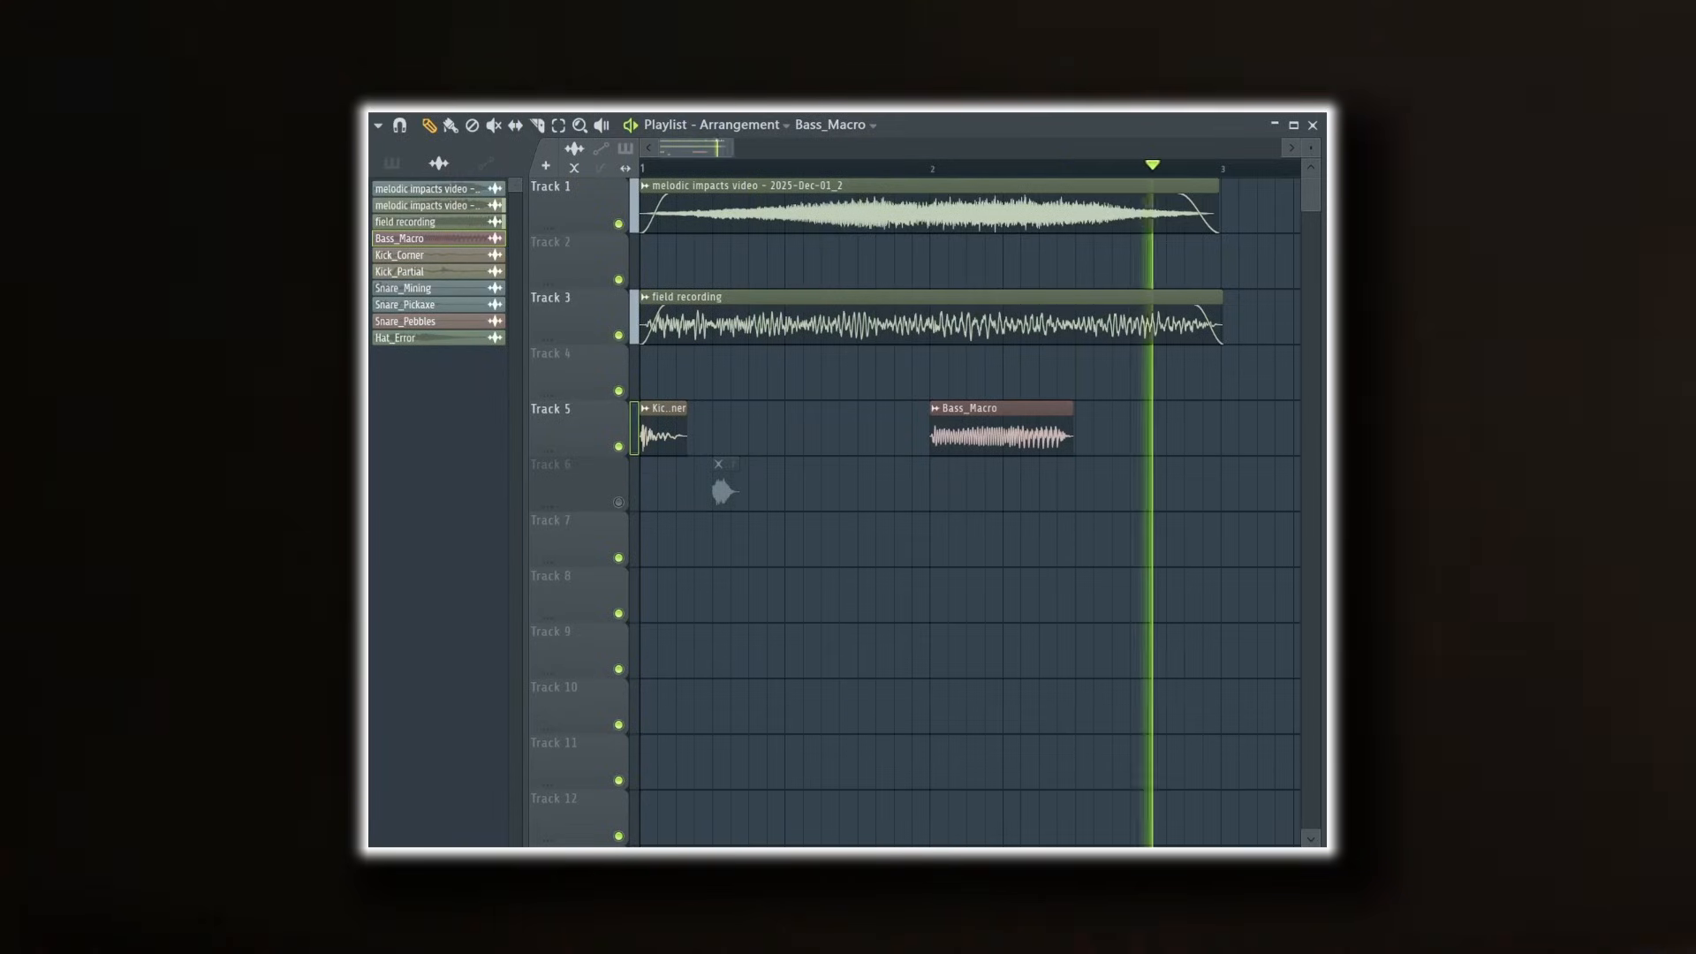
Step: Fit the Hat_Error clip on Track 6 to Bass_Macro's length, add a fade-in to it, and play the layers
{"action": "left_click_drag", "start_coordinate": [953, 464], "coordinate": [1080, 463]}
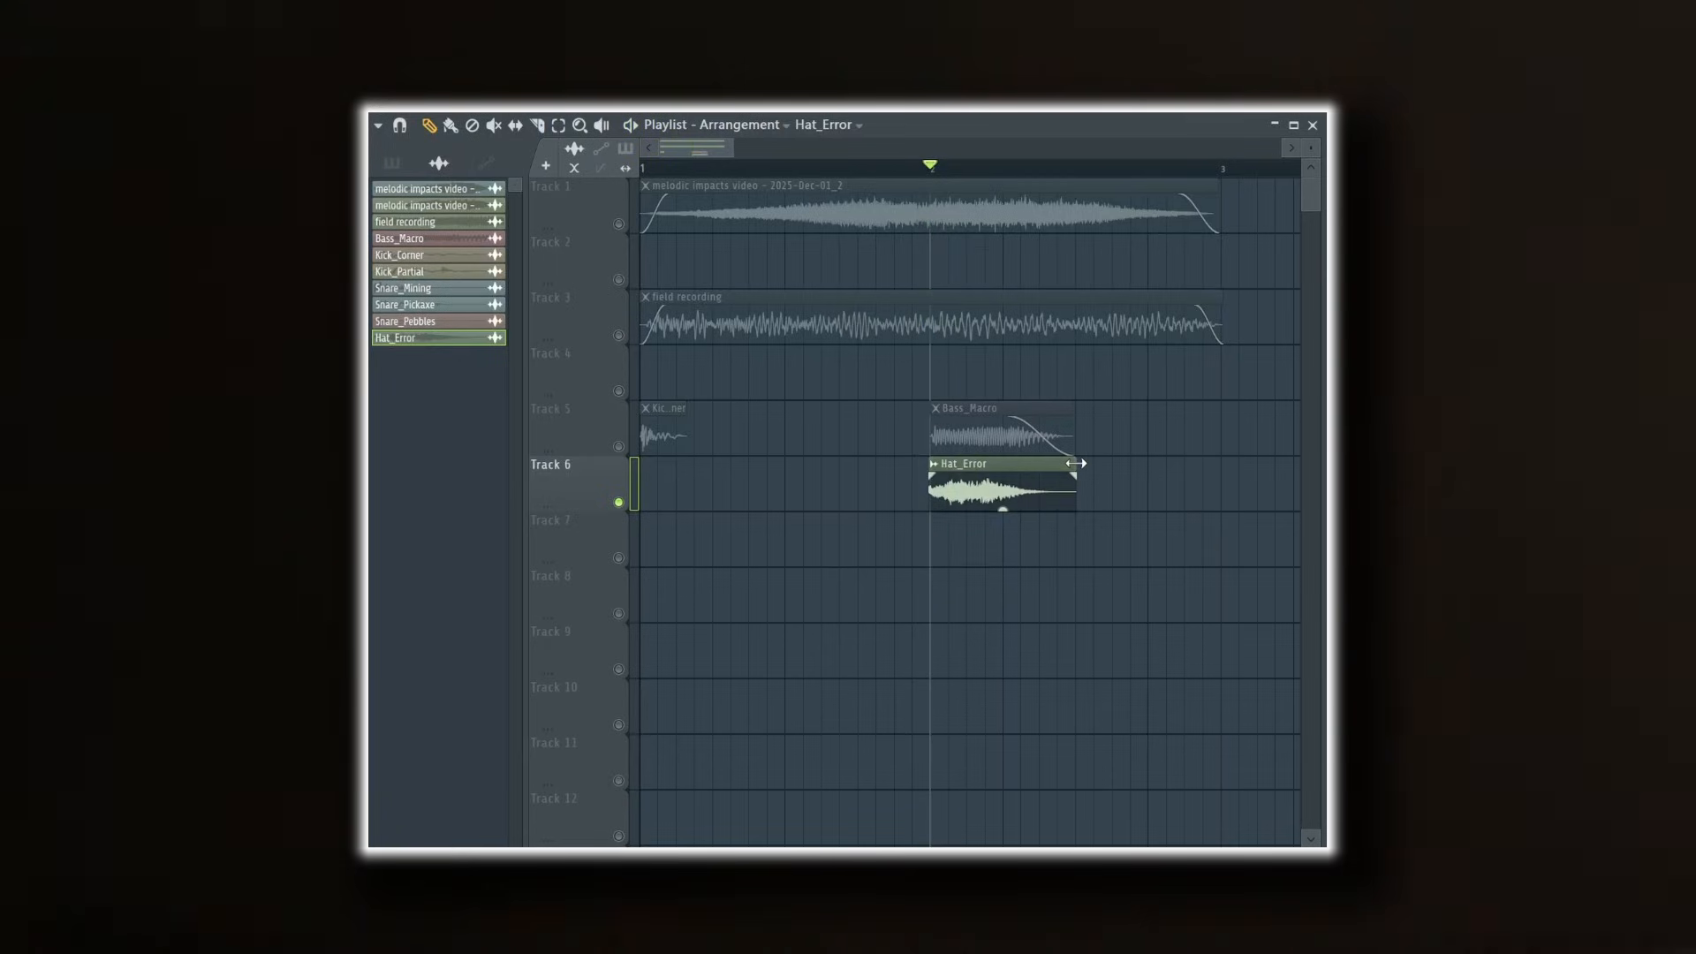
{"action": "key", "text": "space"}
{"action": "left_click_drag", "start_coordinate": [935, 481], "coordinate": [978, 491]}
{"action": "key", "text": "space"}
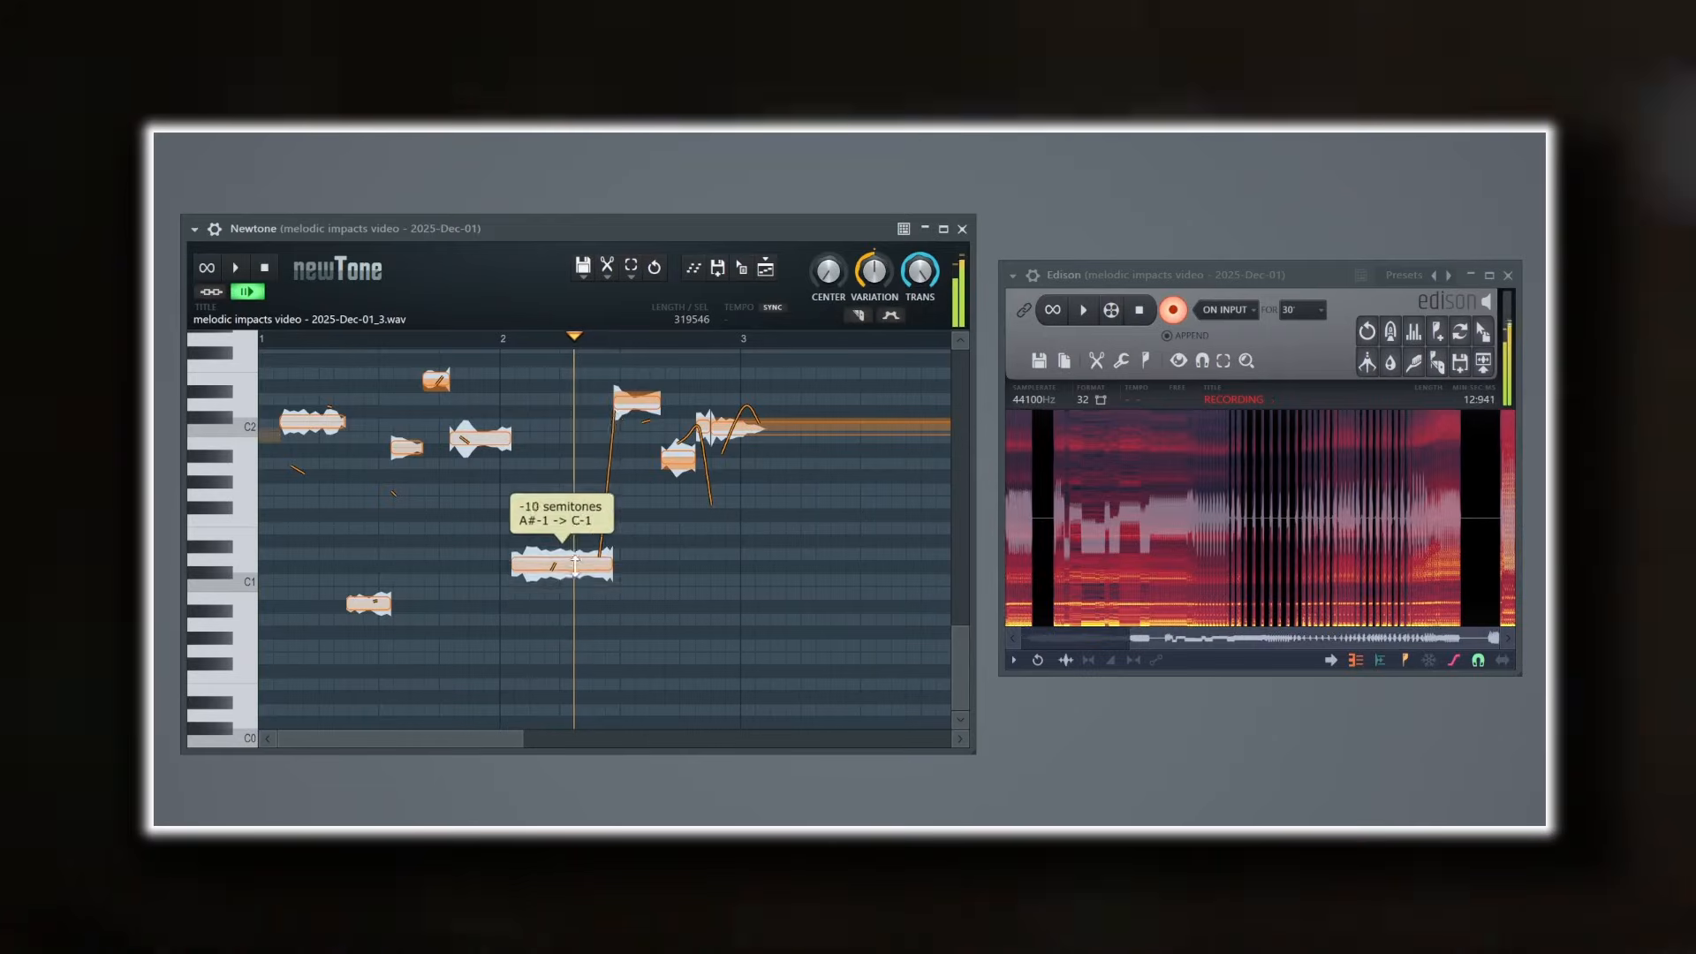
Step: Shift the long note just after bar 2 up and down across several octaves in Newtone while Edison records
{"action": "left_click_drag", "start_coordinate": [561, 609], "coordinate": [569, 795]}
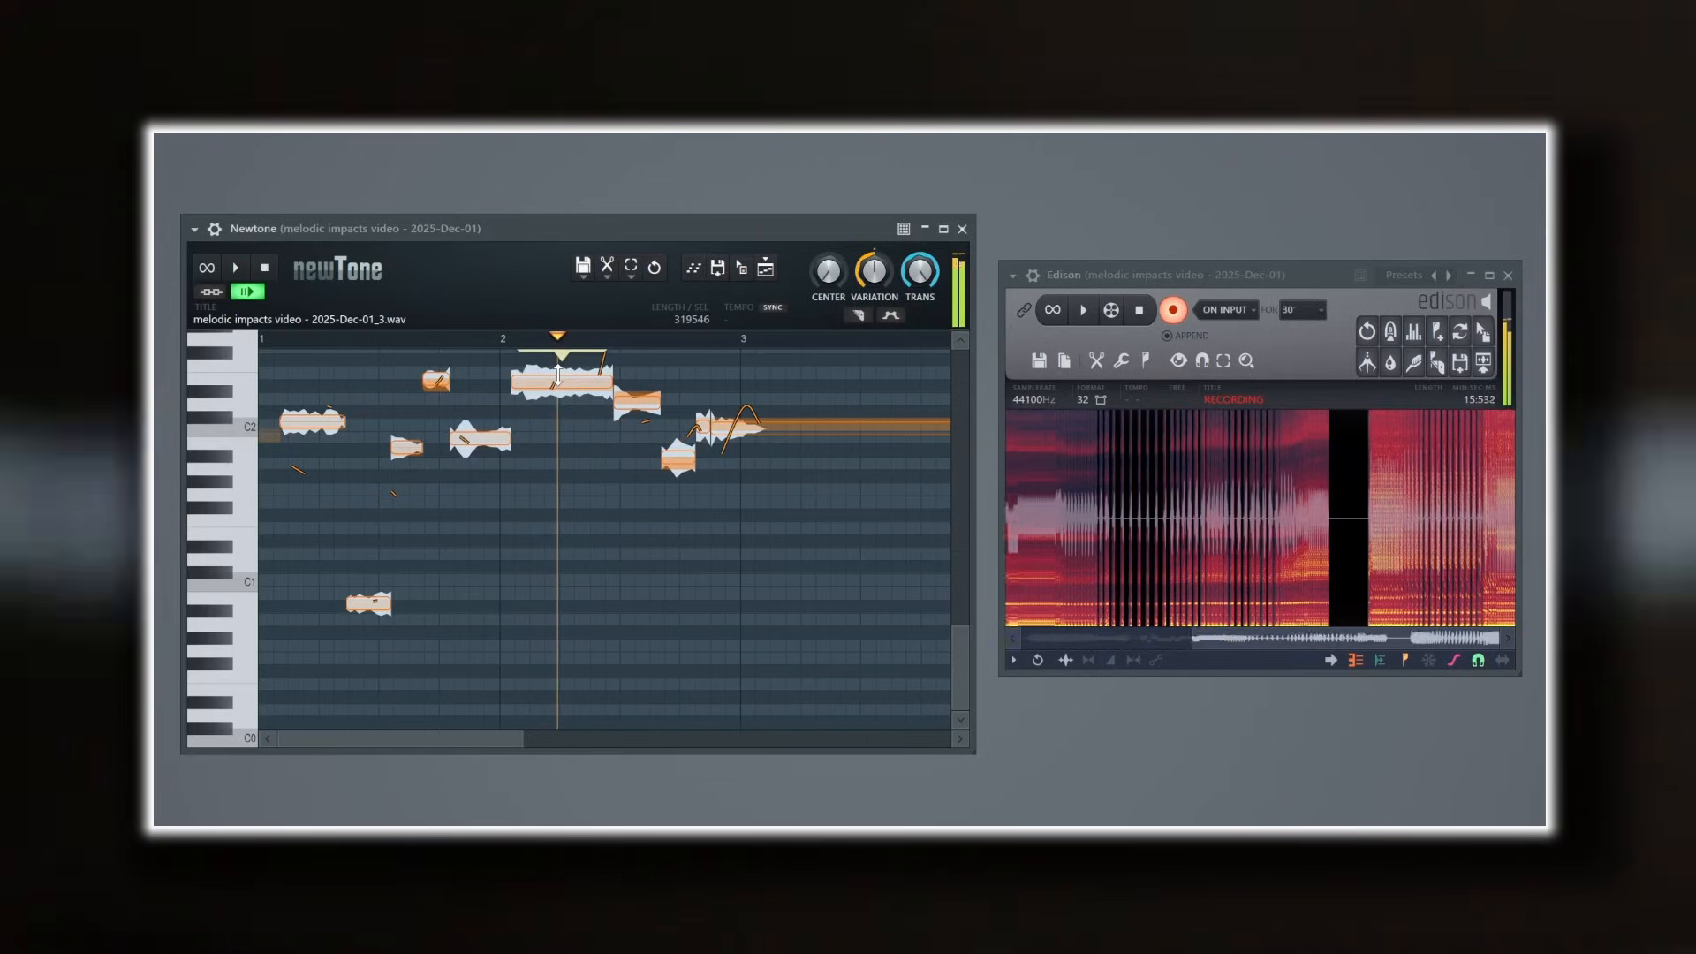
{"action": "left_click_drag", "start_coordinate": [558, 376], "coordinate": [745, 525]}
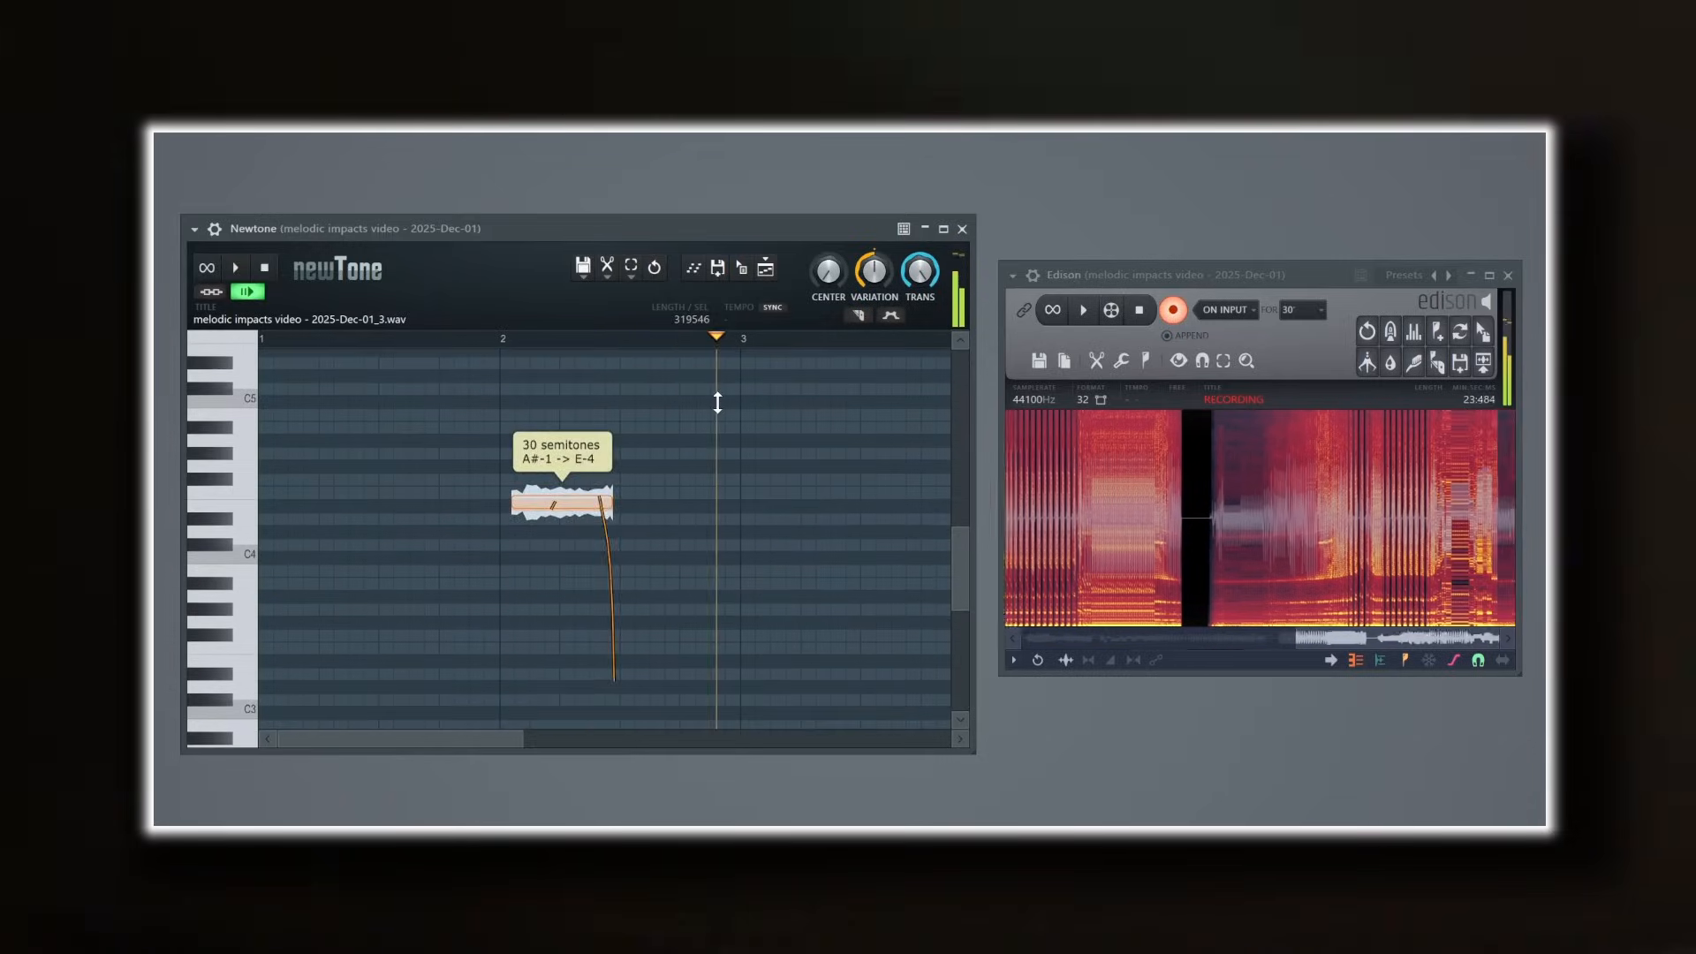
{"action": "left_click_drag", "start_coordinate": [716, 722], "coordinate": [716, 680]}
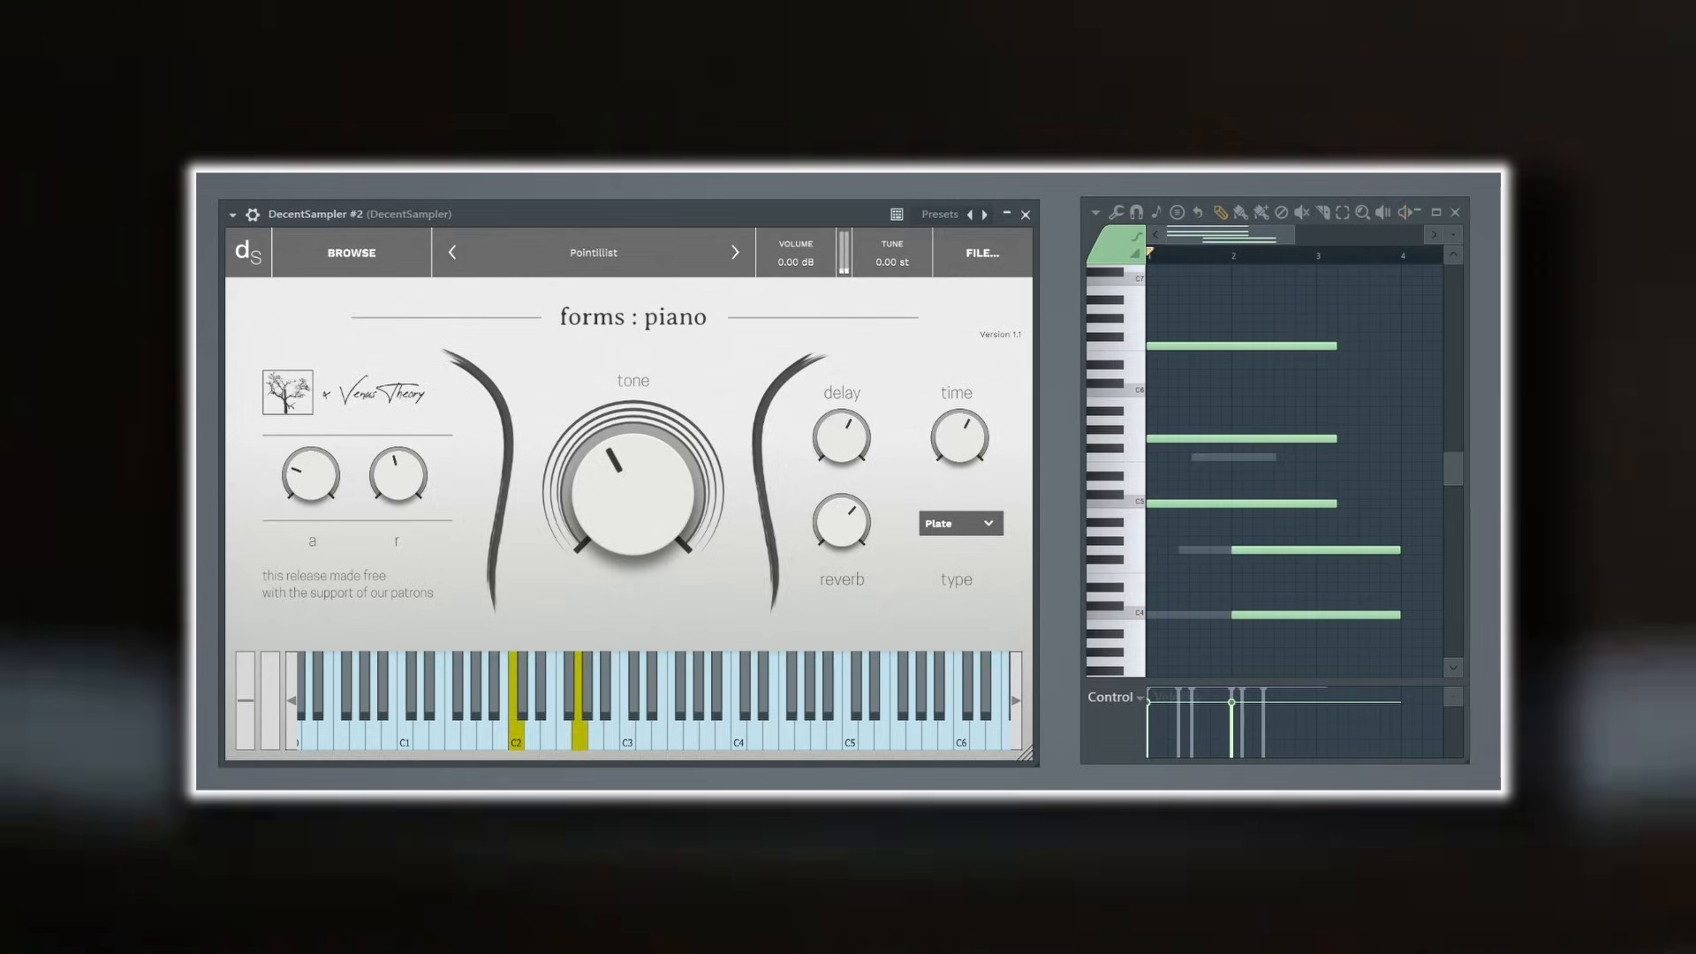
Step: Play the chord pattern through the forms : piano Pointillist preset
{"action": "key", "text": "space"}
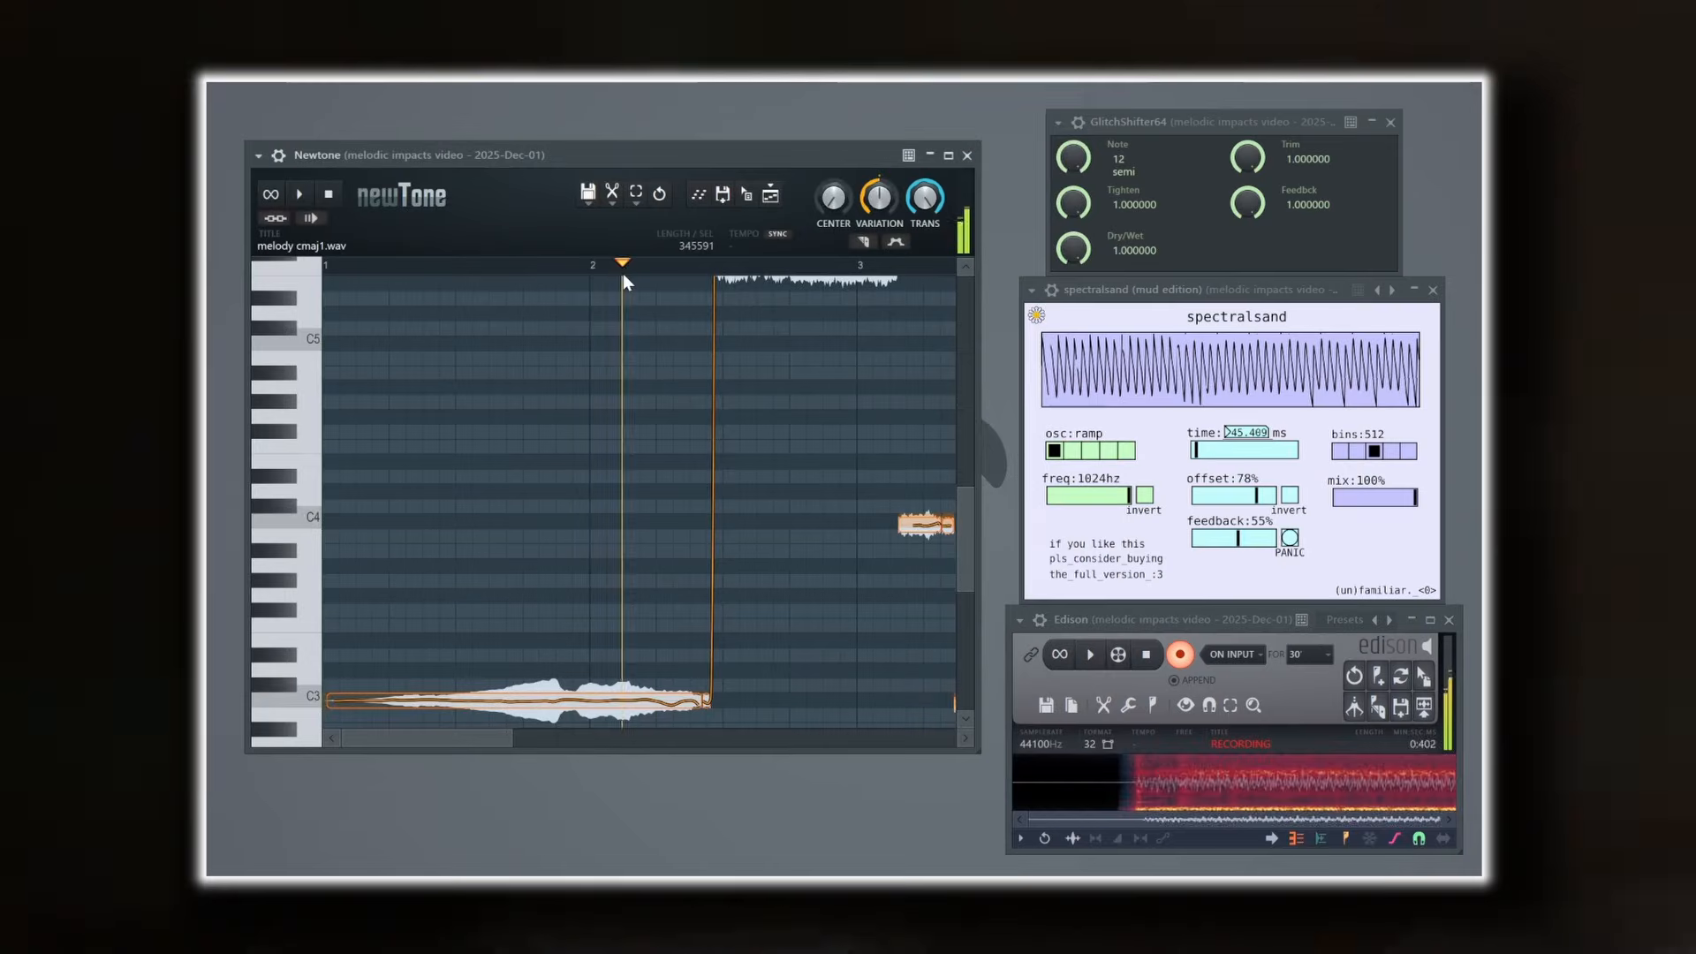
Step: Scrub through melody cmaj1.wav around bars 2 to 3 in Newtone while Edison records, setting GlitchShifter64's Tighten to 0
{"action": "mouse_move", "coordinate": [623, 275]}
{"action": "left_mouse_down"}
{"action": "mouse_move", "coordinate": [438, 285]}
{"action": "mouse_move", "coordinate": [747, 261]}
{"action": "left_mouse_up"}
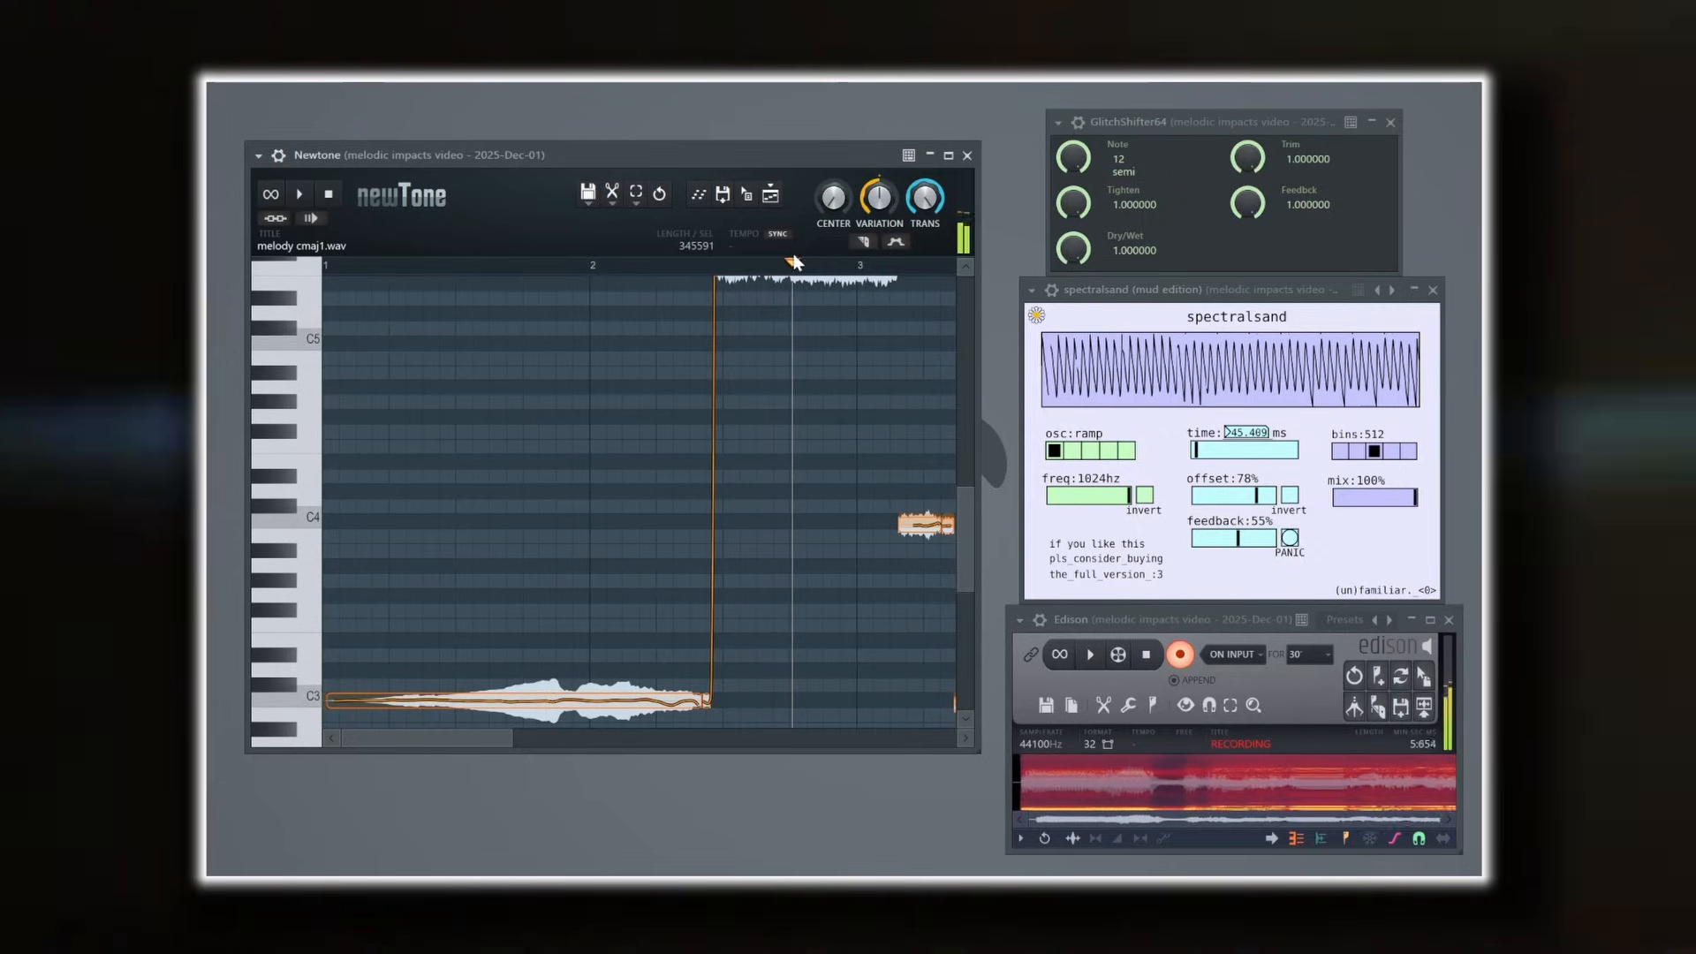
{"action": "mouse_move", "coordinate": [859, 272]}
{"action": "left_mouse_down"}
{"action": "mouse_move", "coordinate": [934, 289]}
{"action": "mouse_move", "coordinate": [812, 288]}
{"action": "left_mouse_up"}
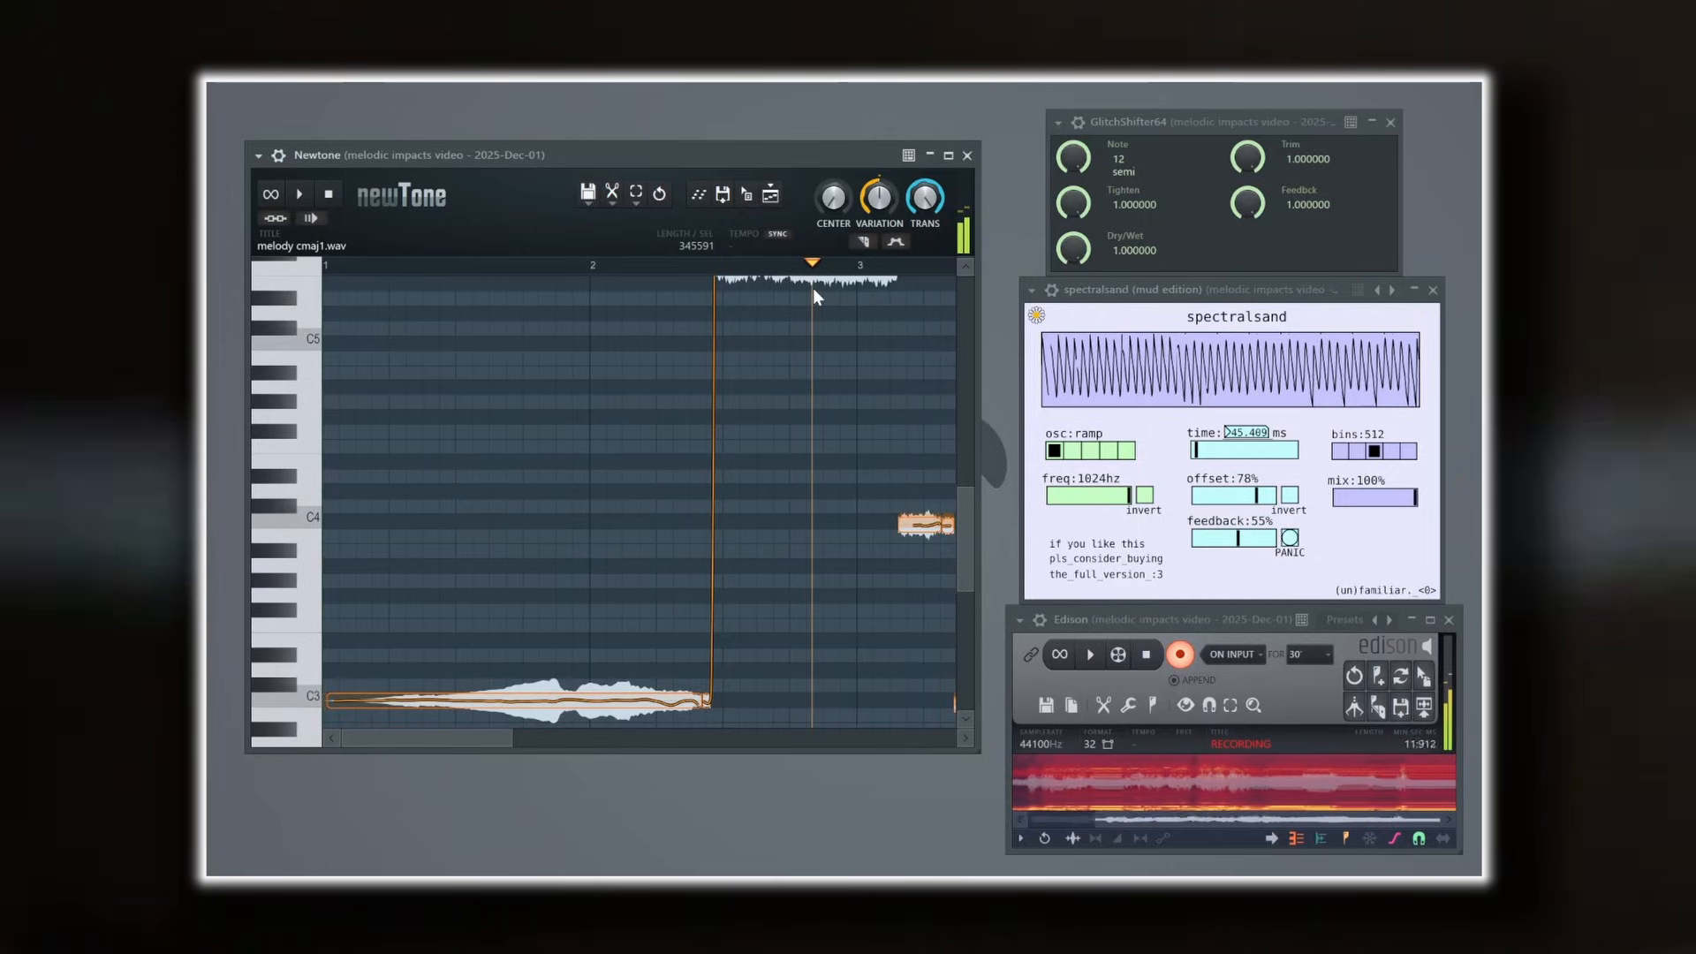
{"action": "left_click_drag", "start_coordinate": [1073, 204], "coordinate": [1073, 276]}
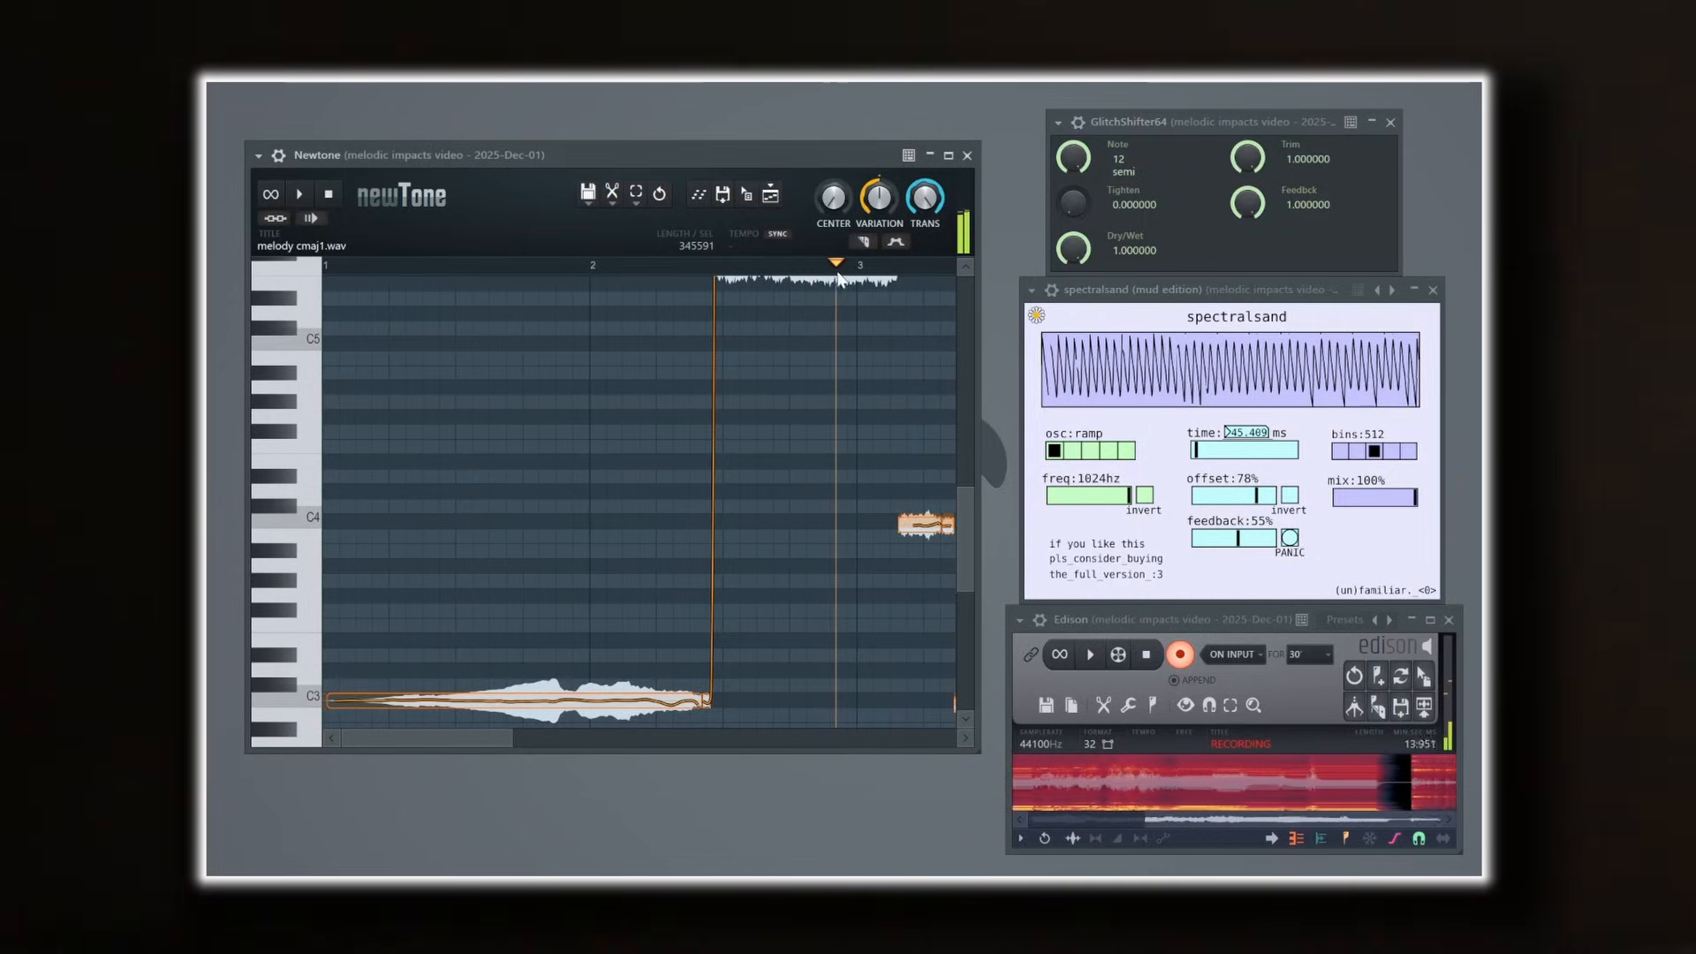
{"action": "left_click_drag", "start_coordinate": [865, 279], "coordinate": [848, 283]}
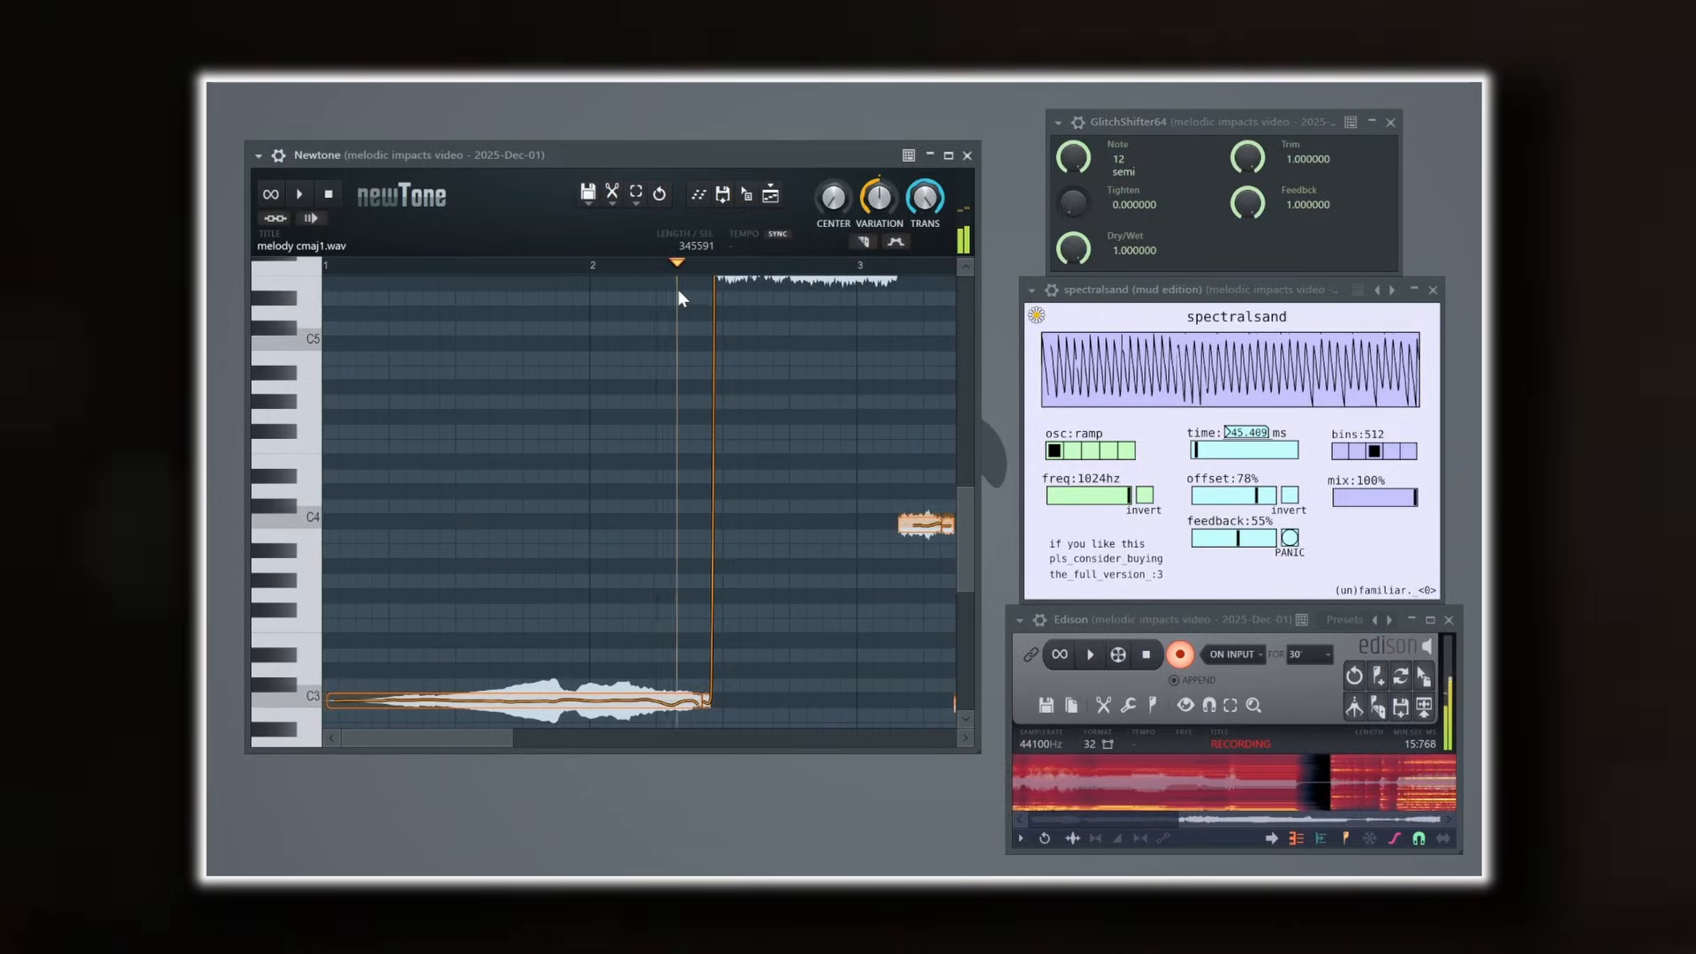
{"action": "left_click_drag", "start_coordinate": [678, 294], "coordinate": [599, 296]}
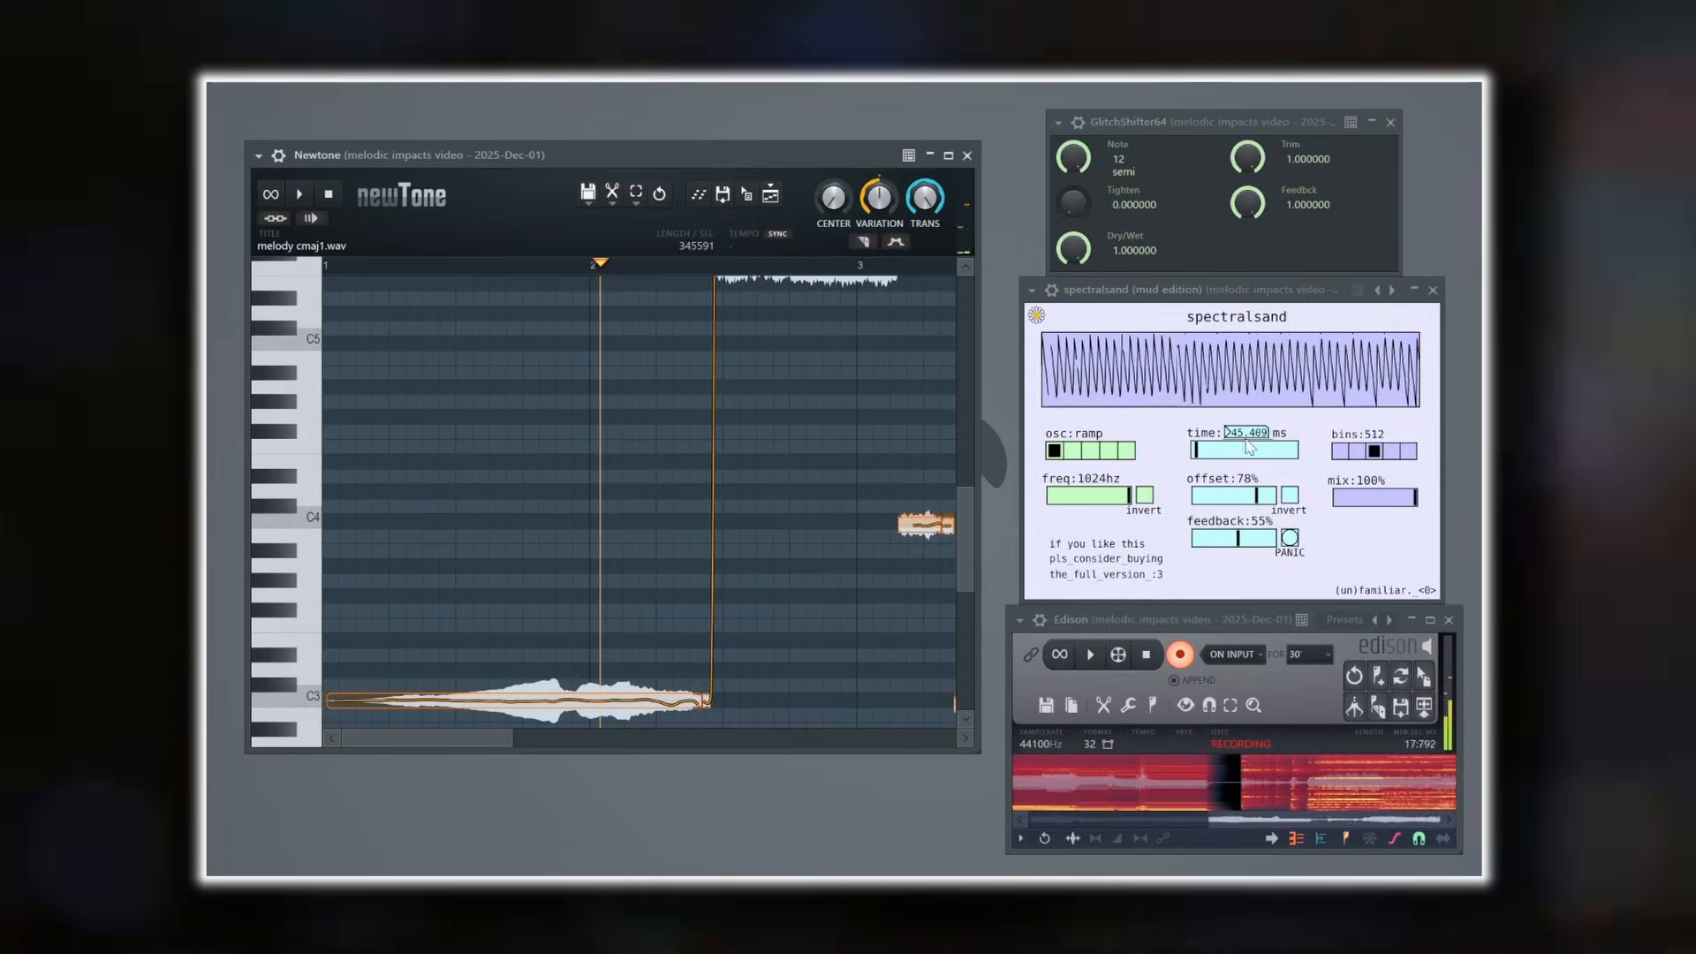
Step: Change spectralsand's oscillator shape and raise its delay time during the Edison recording
{"action": "left_click", "coordinate": [1109, 452]}
{"action": "left_click_drag", "start_coordinate": [1205, 452], "coordinate": [1236, 452]}
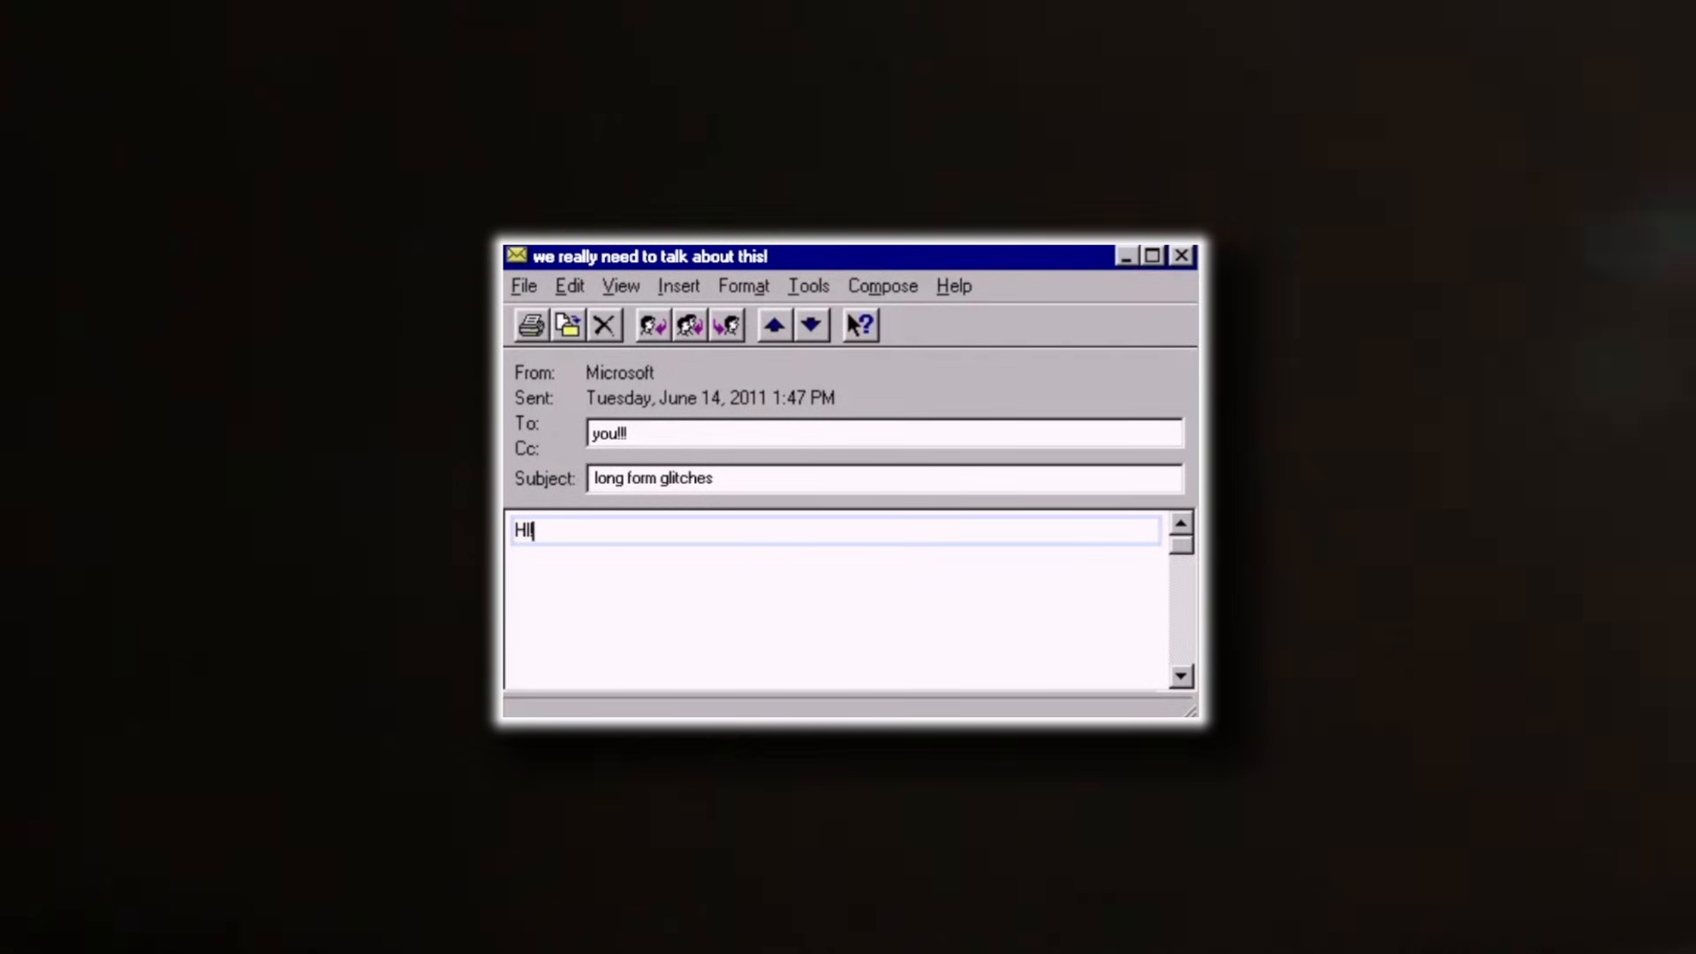
Step: Continue the message after its greeting with "We really need to talk about long form glitches now!", why it matters, and an "anyways, gotta go now" sign-off
{"action": "key", "text": "Return"}
{"action": "type", "text": "We really need to talk about long form glitches now!"}
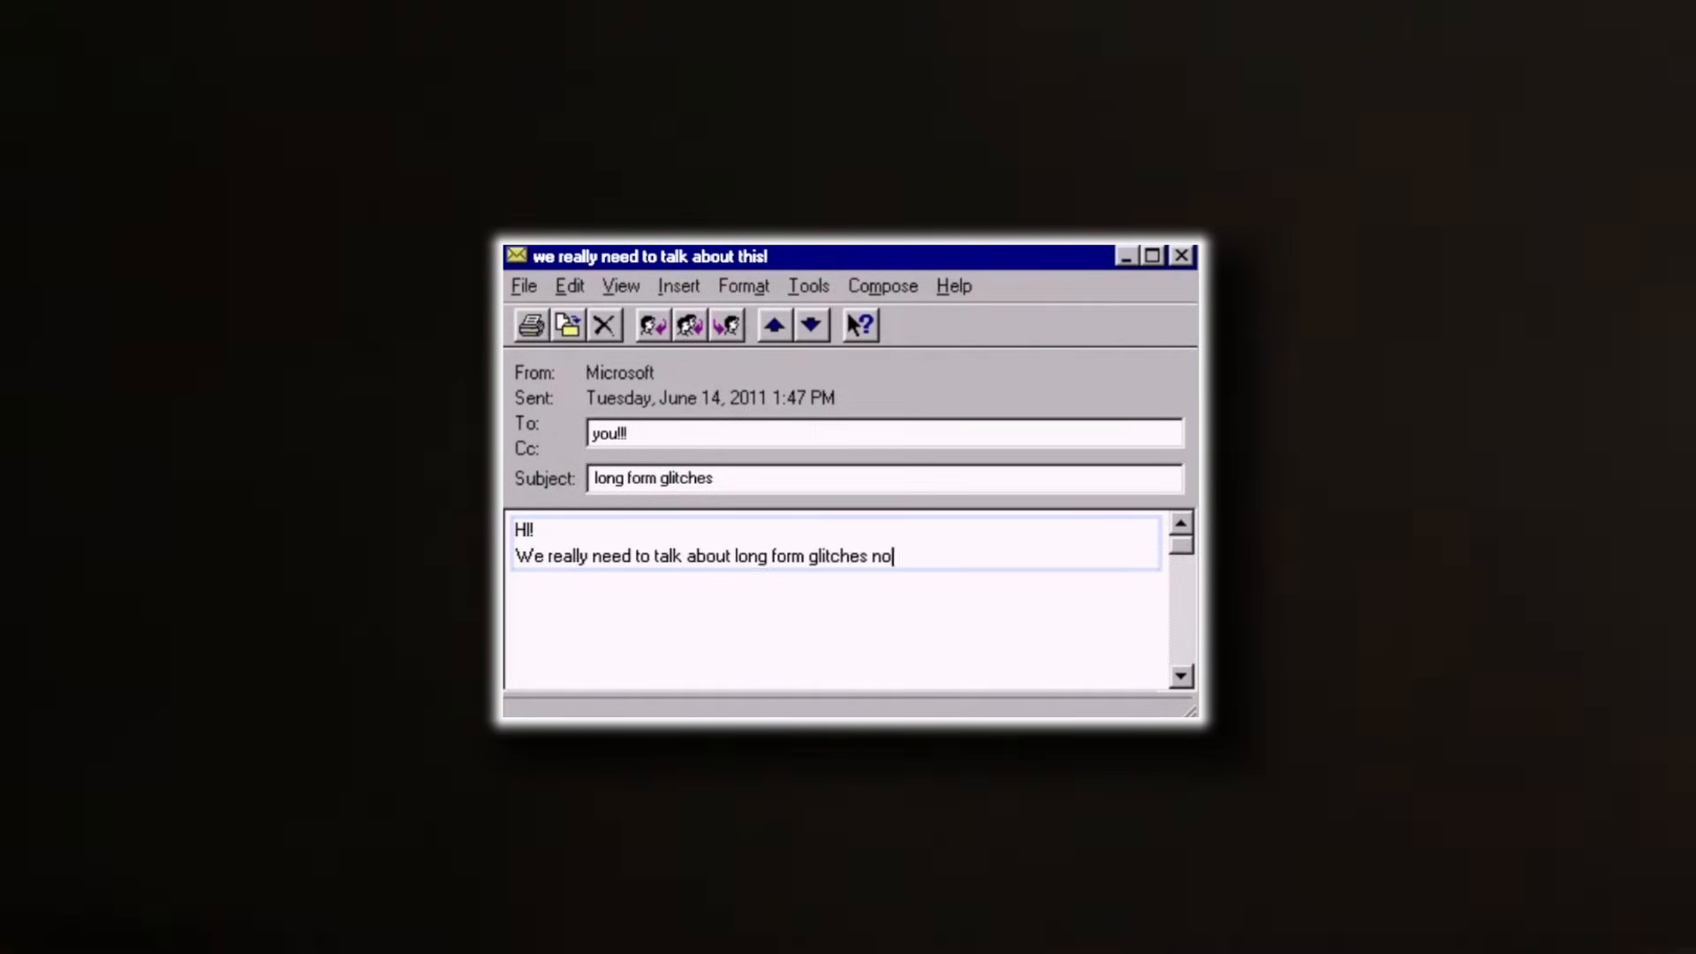
{"action": "key", "text": "Return"}
{"action": "type", "text": "it's super important and i think you will en"}
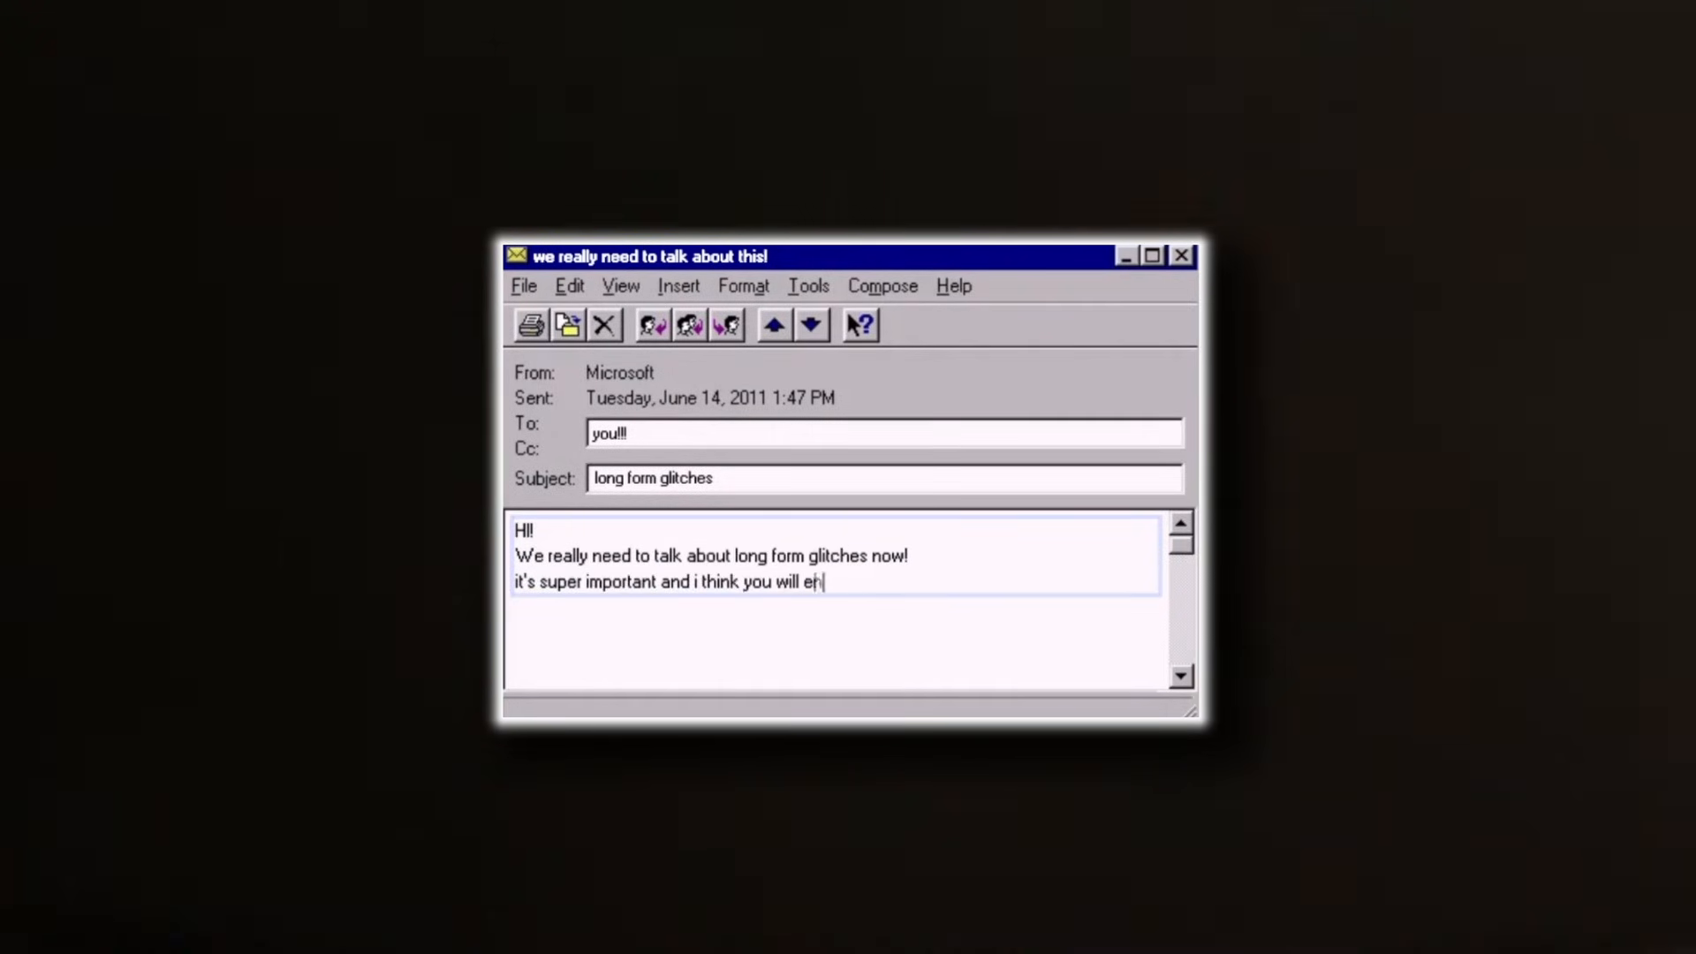
{"action": "type", "text": "anyways, gotta go now"}
{"action": "key", "text": "Return"}
{"action": "type", "text": "see"}
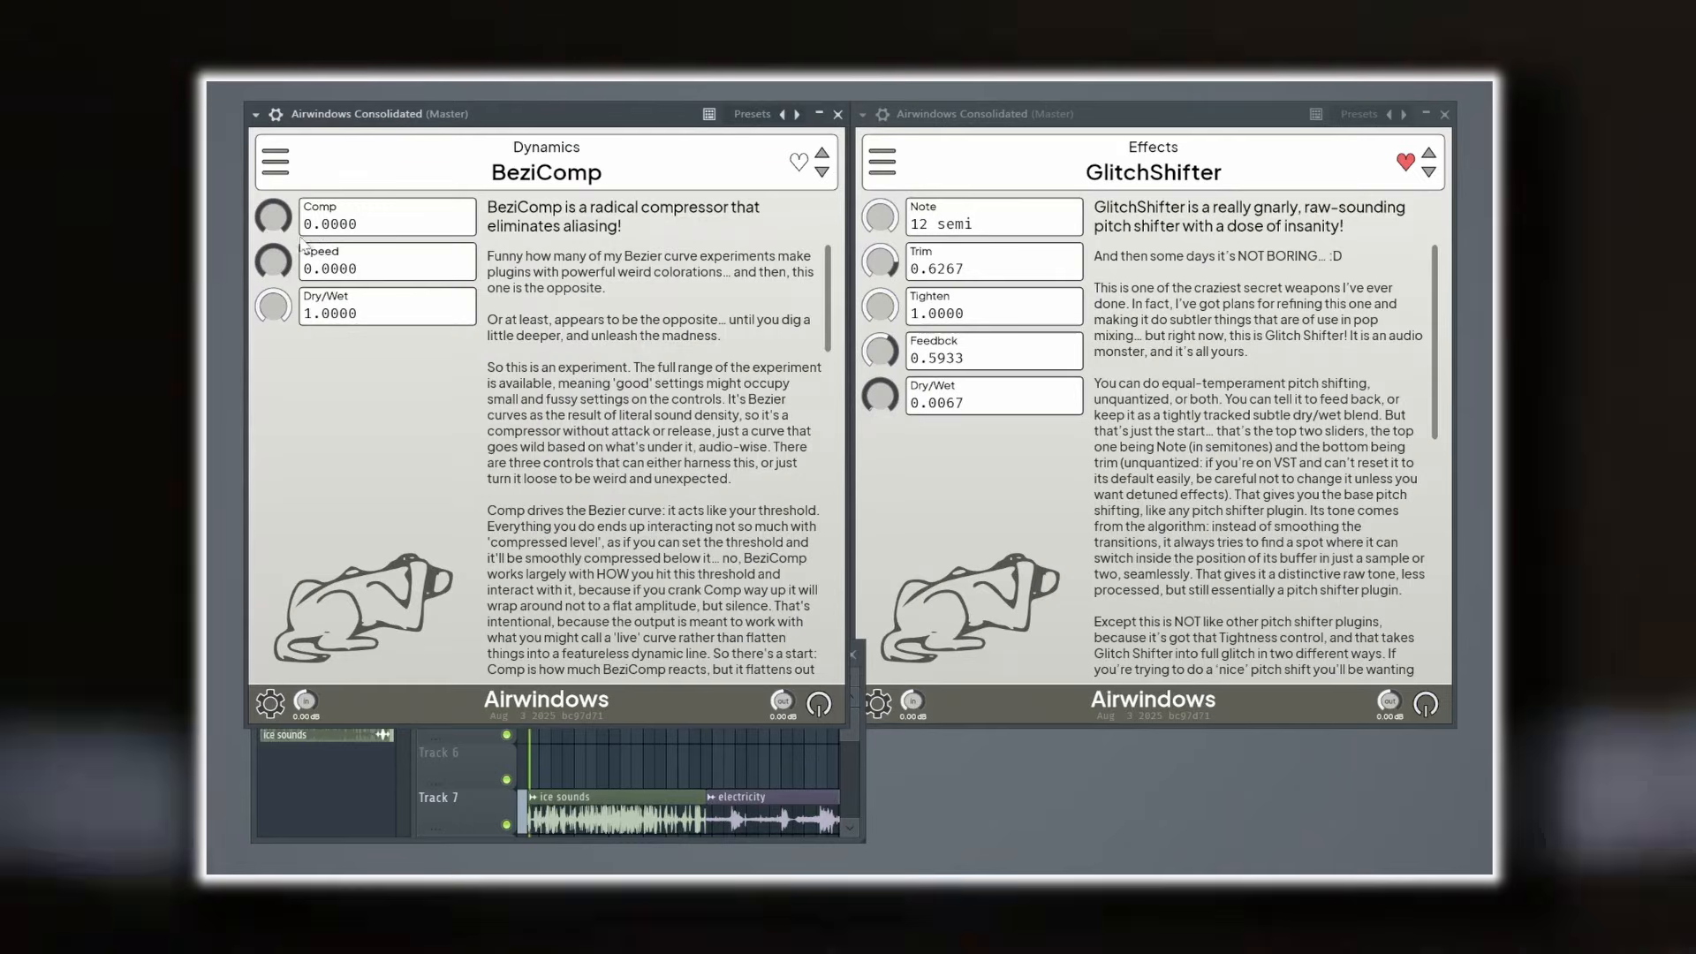
Step: Set BeziComp's Comp to 0.8067 and Speed to 0.3867 on the ice sounds playback
{"action": "left_click_drag", "start_coordinate": [275, 214], "coordinate": [279, 206]}
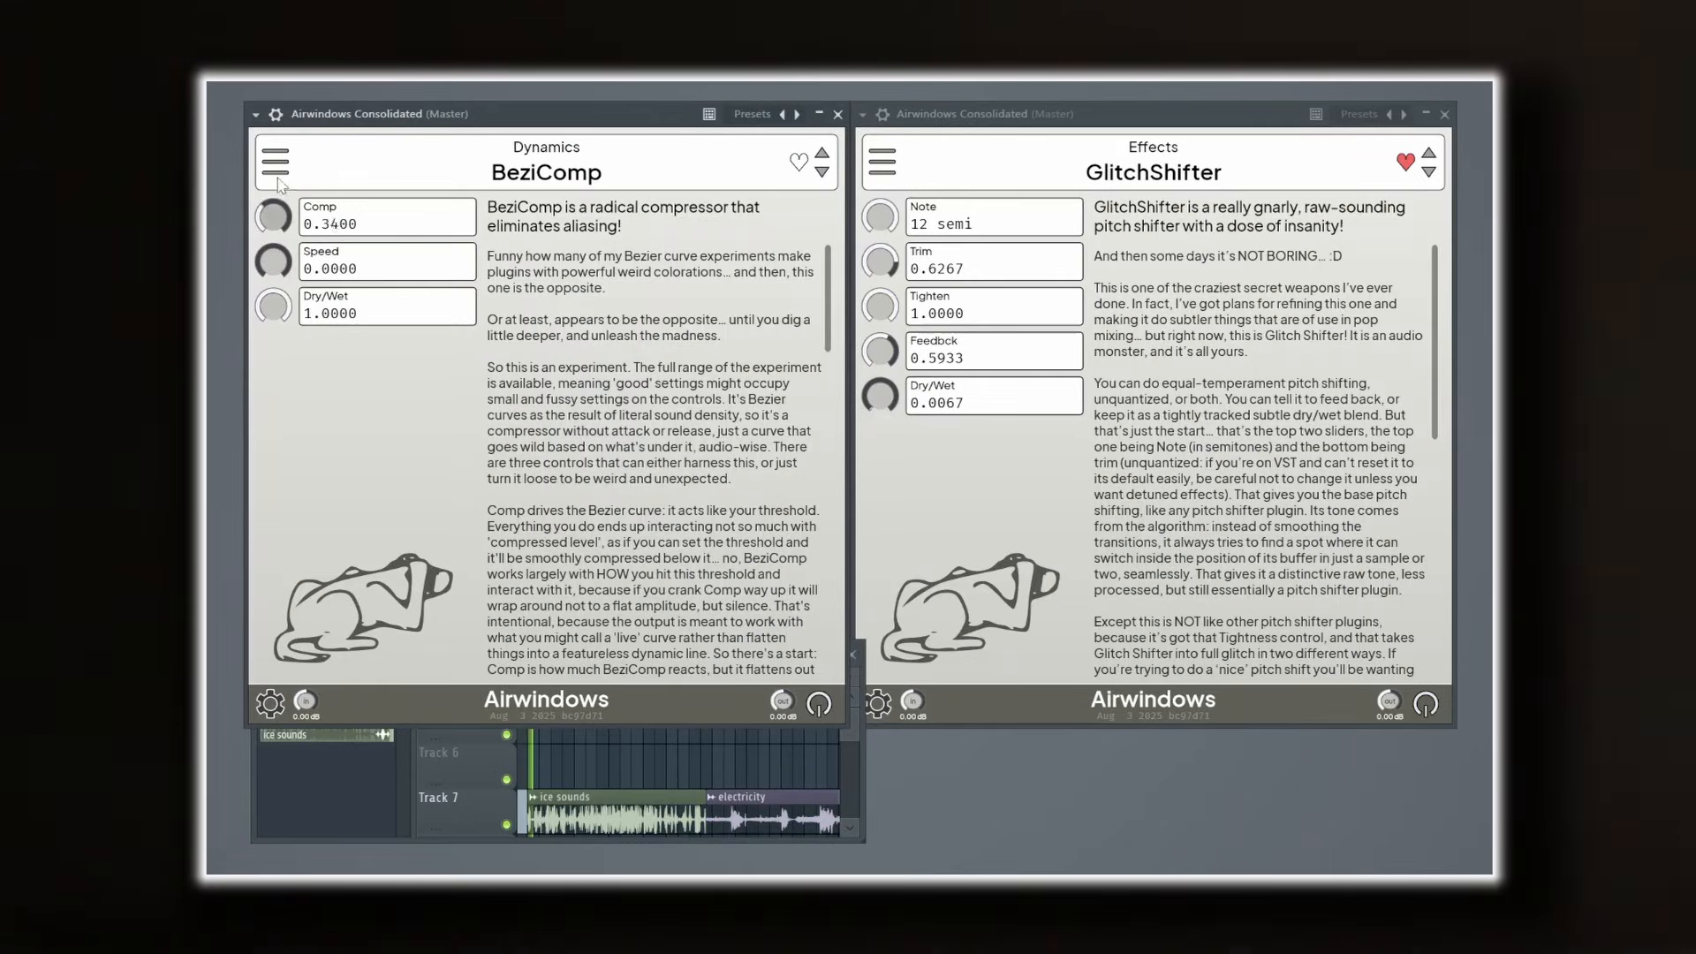
{"action": "left_click_drag", "start_coordinate": [280, 265], "coordinate": [281, 174]}
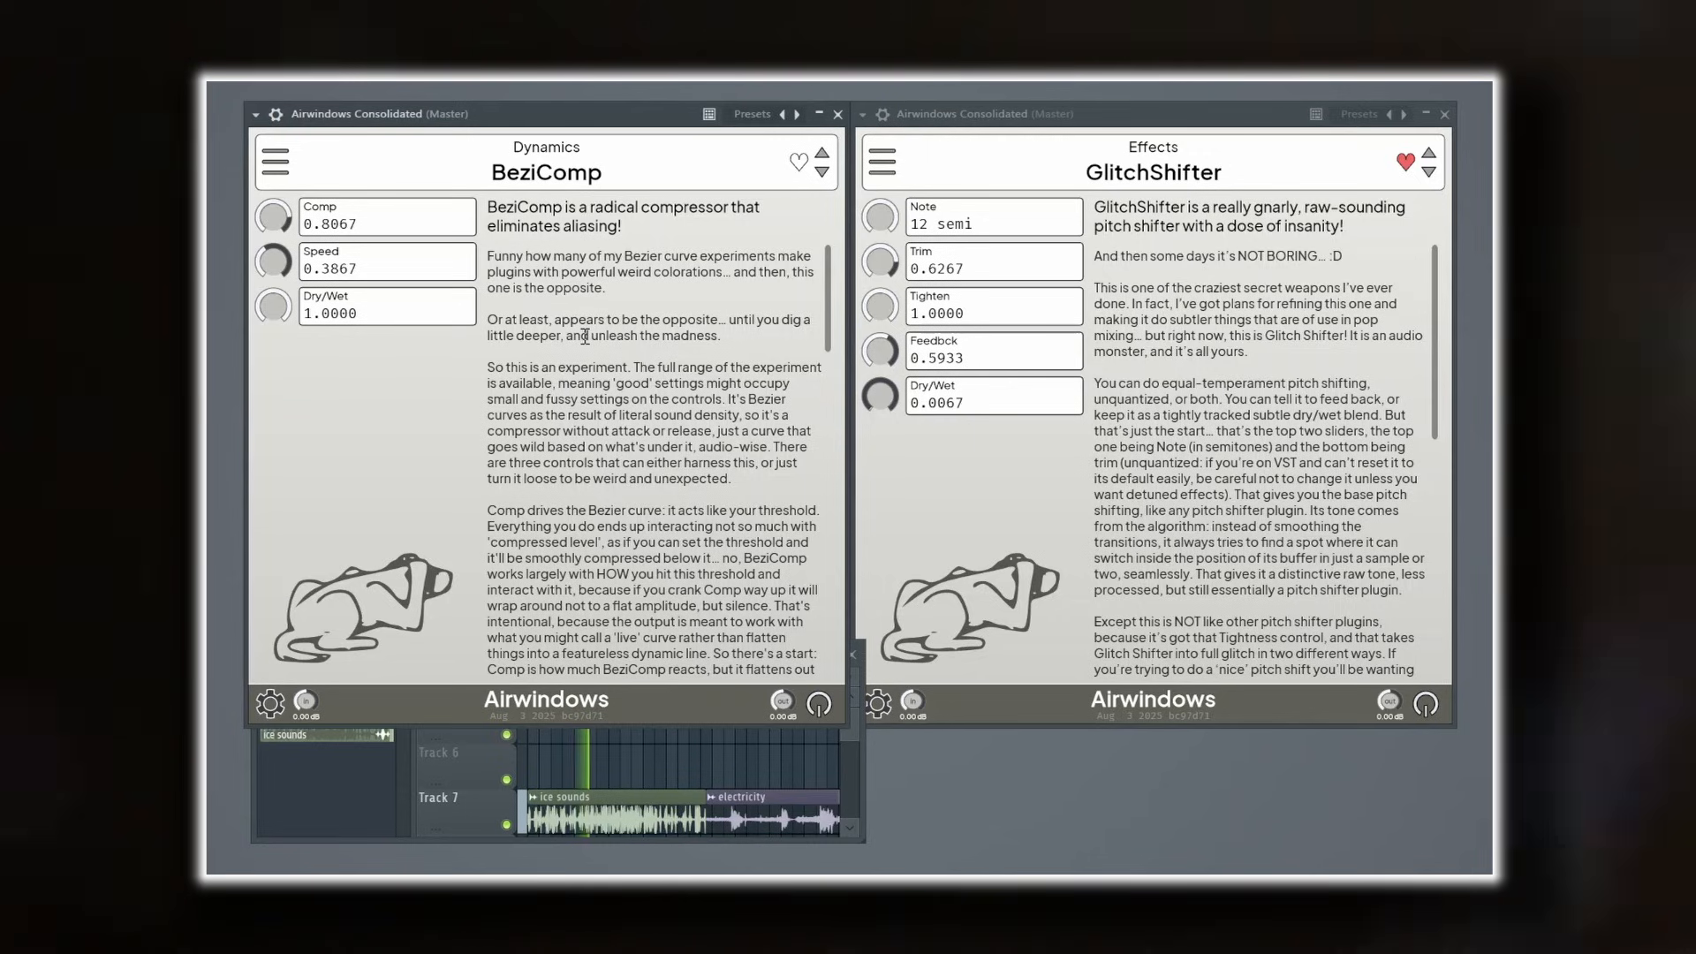
Step: Set GlitchShifter's Dry/Wet to 1.0000 and Tighten to 0.0133, and raise its feedback slightly
{"action": "left_click_drag", "start_coordinate": [880, 395], "coordinate": [896, 316]}
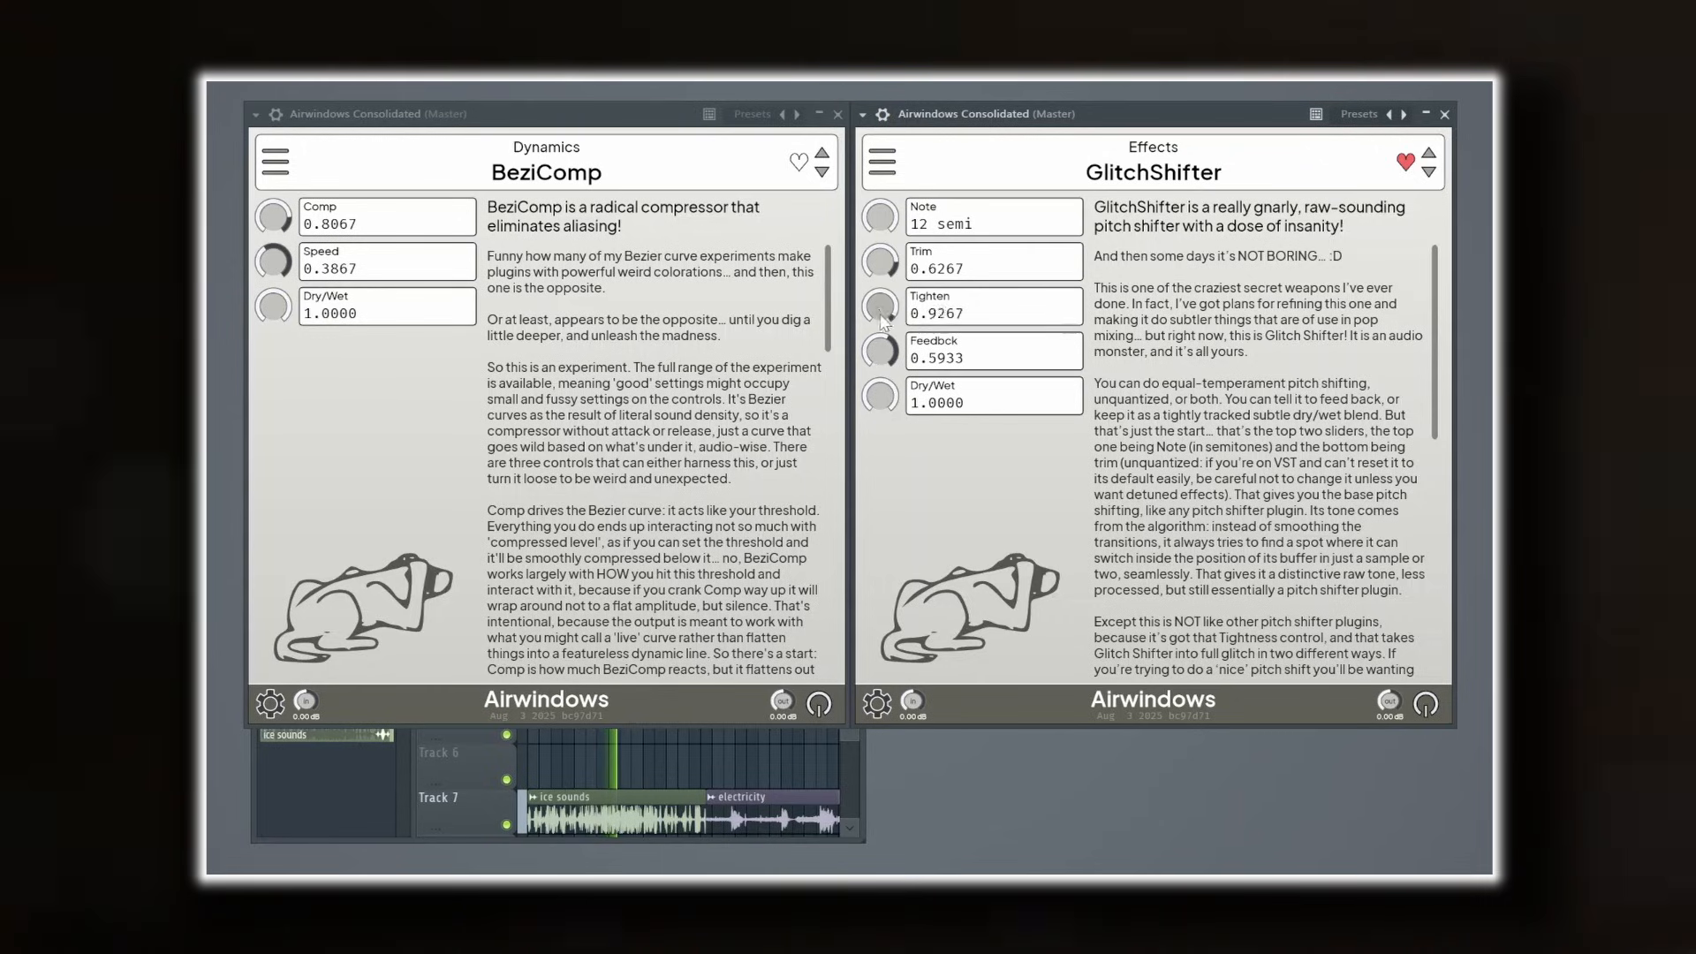
{"action": "left_click_drag", "start_coordinate": [883, 318], "coordinate": [885, 408]}
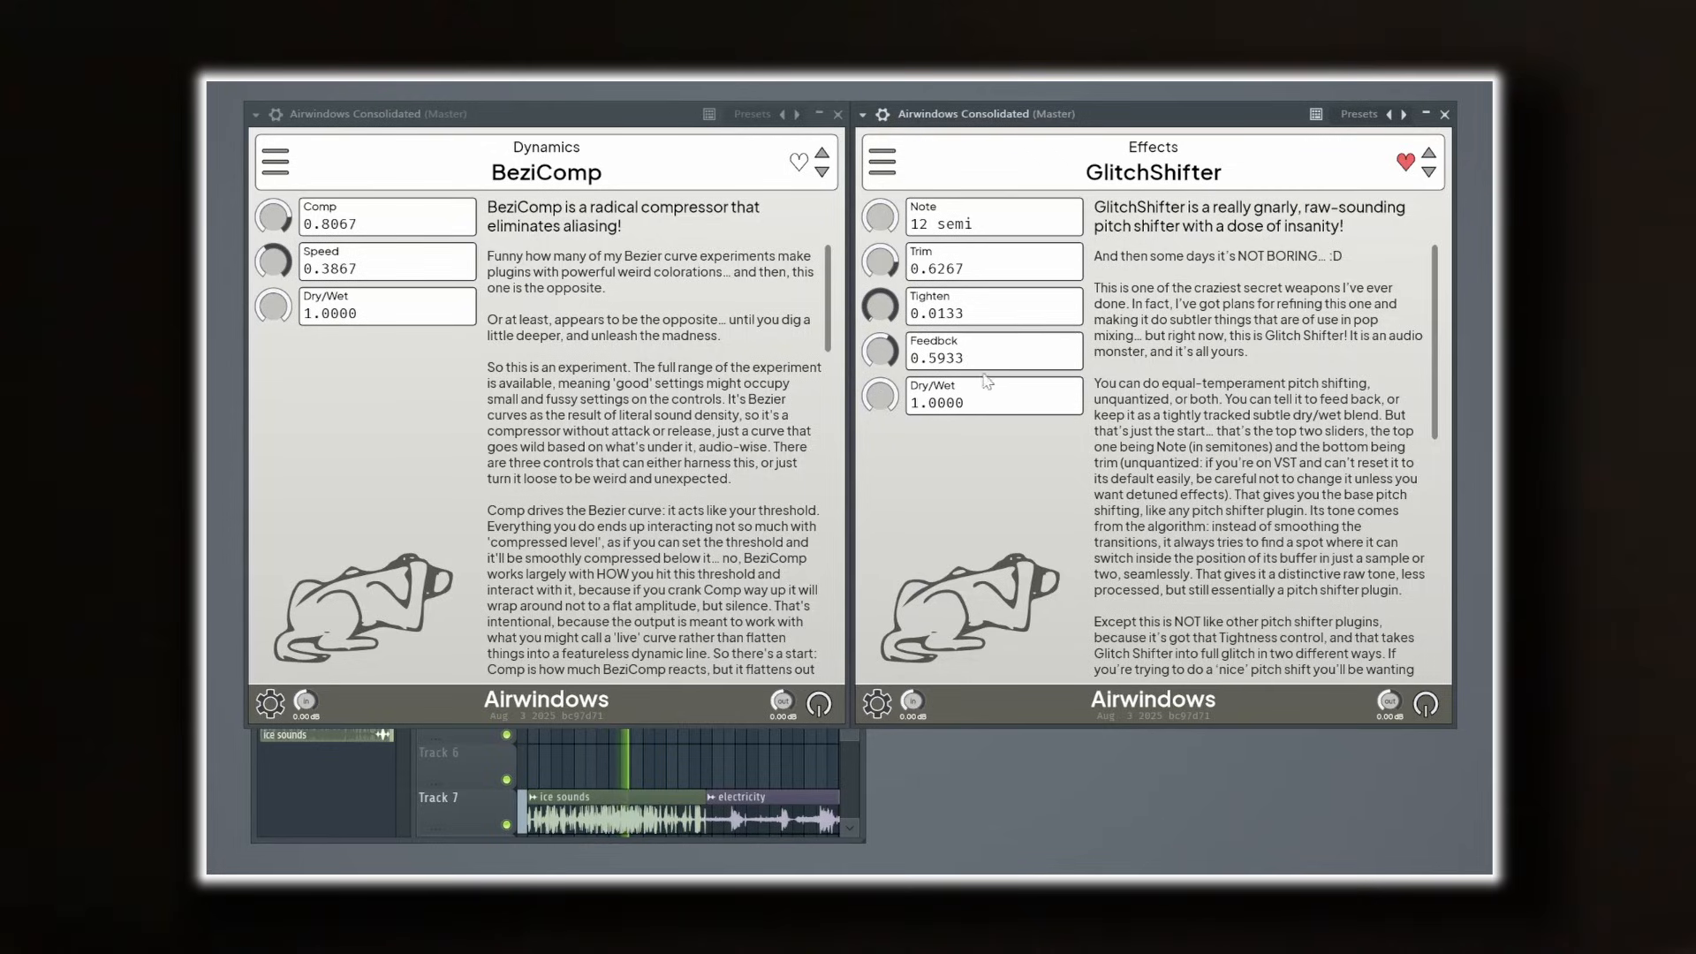
{"action": "left_click_drag", "start_coordinate": [886, 353], "coordinate": [886, 340]}
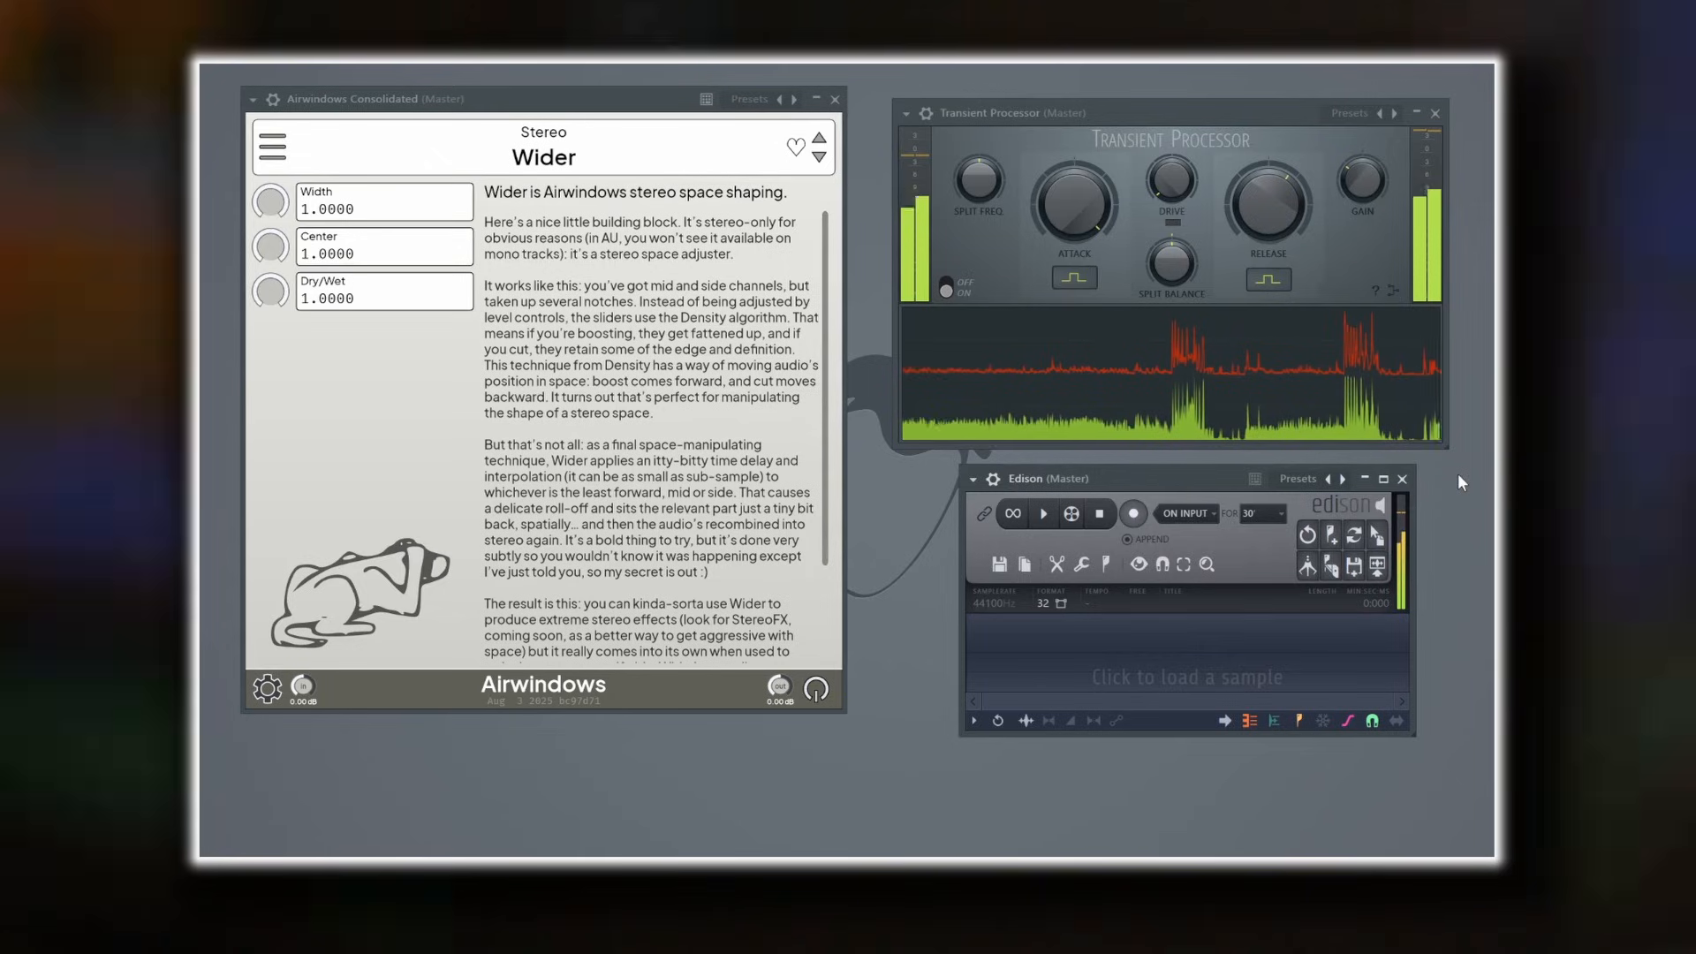
Step: Sweep Transient Processor's attack and release between low and high amounts while Edison records the glitched output
{"action": "left_click_drag", "start_coordinate": [1080, 212], "coordinate": [1080, 270]}
{"action": "left_click_drag", "start_coordinate": [1269, 212], "coordinate": [1268, 210]}
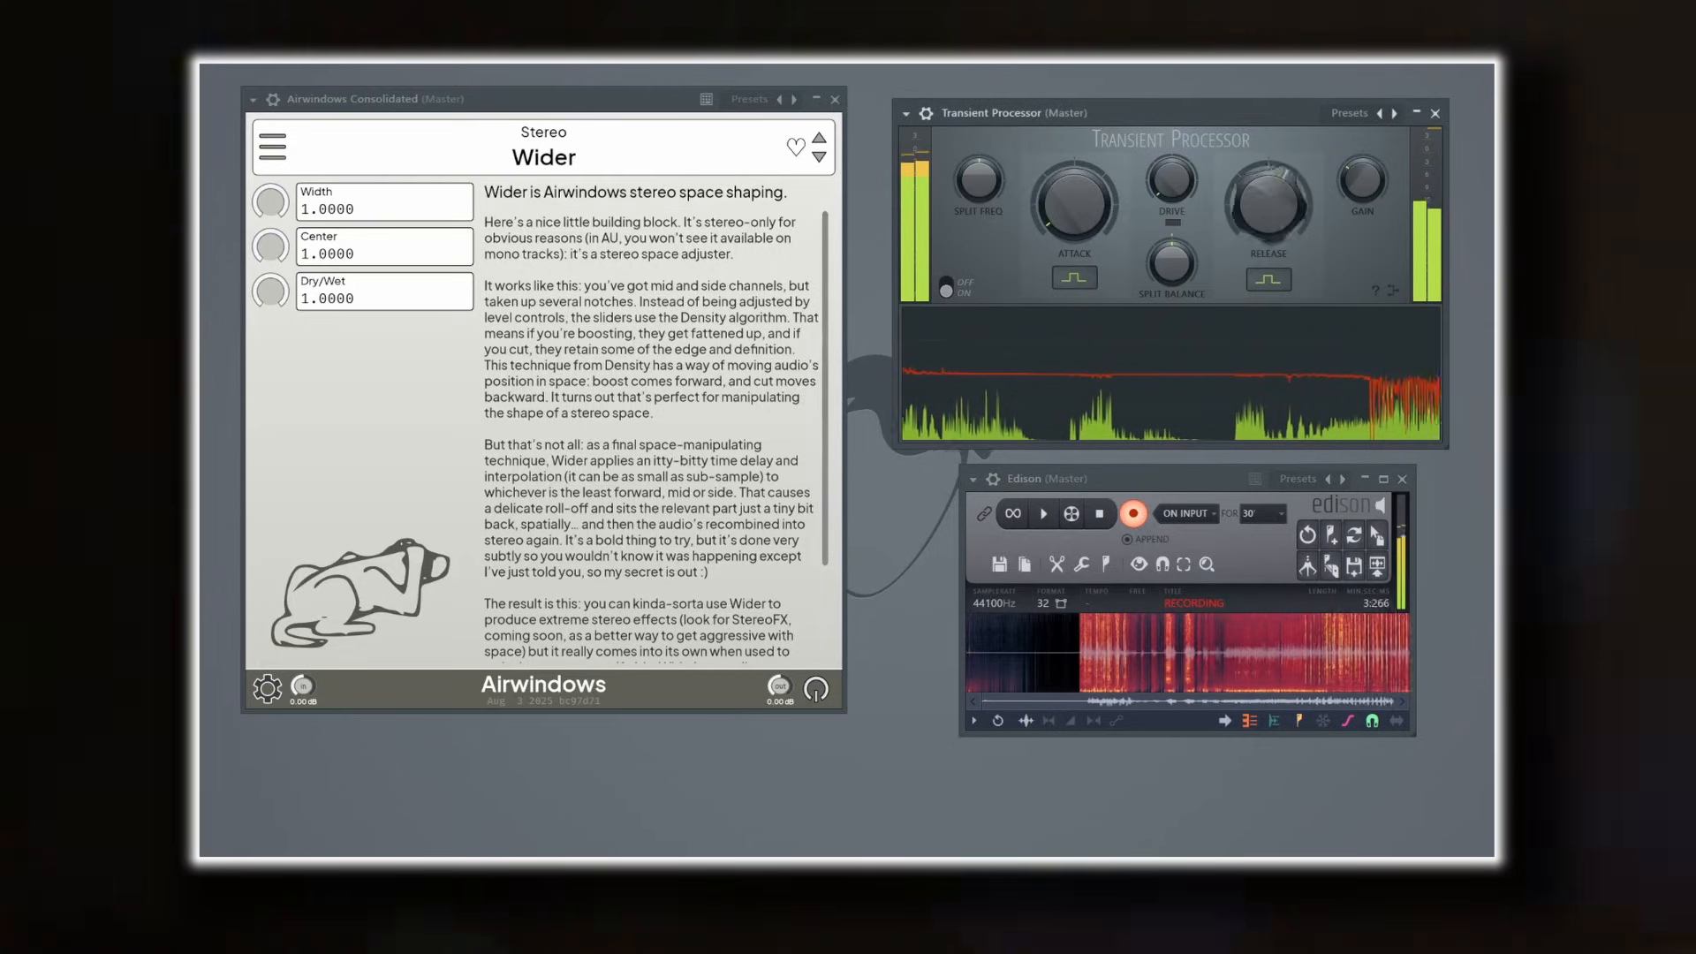
{"action": "left_click_drag", "start_coordinate": [1270, 209], "coordinate": [1289, 327]}
{"action": "left_click_drag", "start_coordinate": [1079, 209], "coordinate": [1079, 88]}
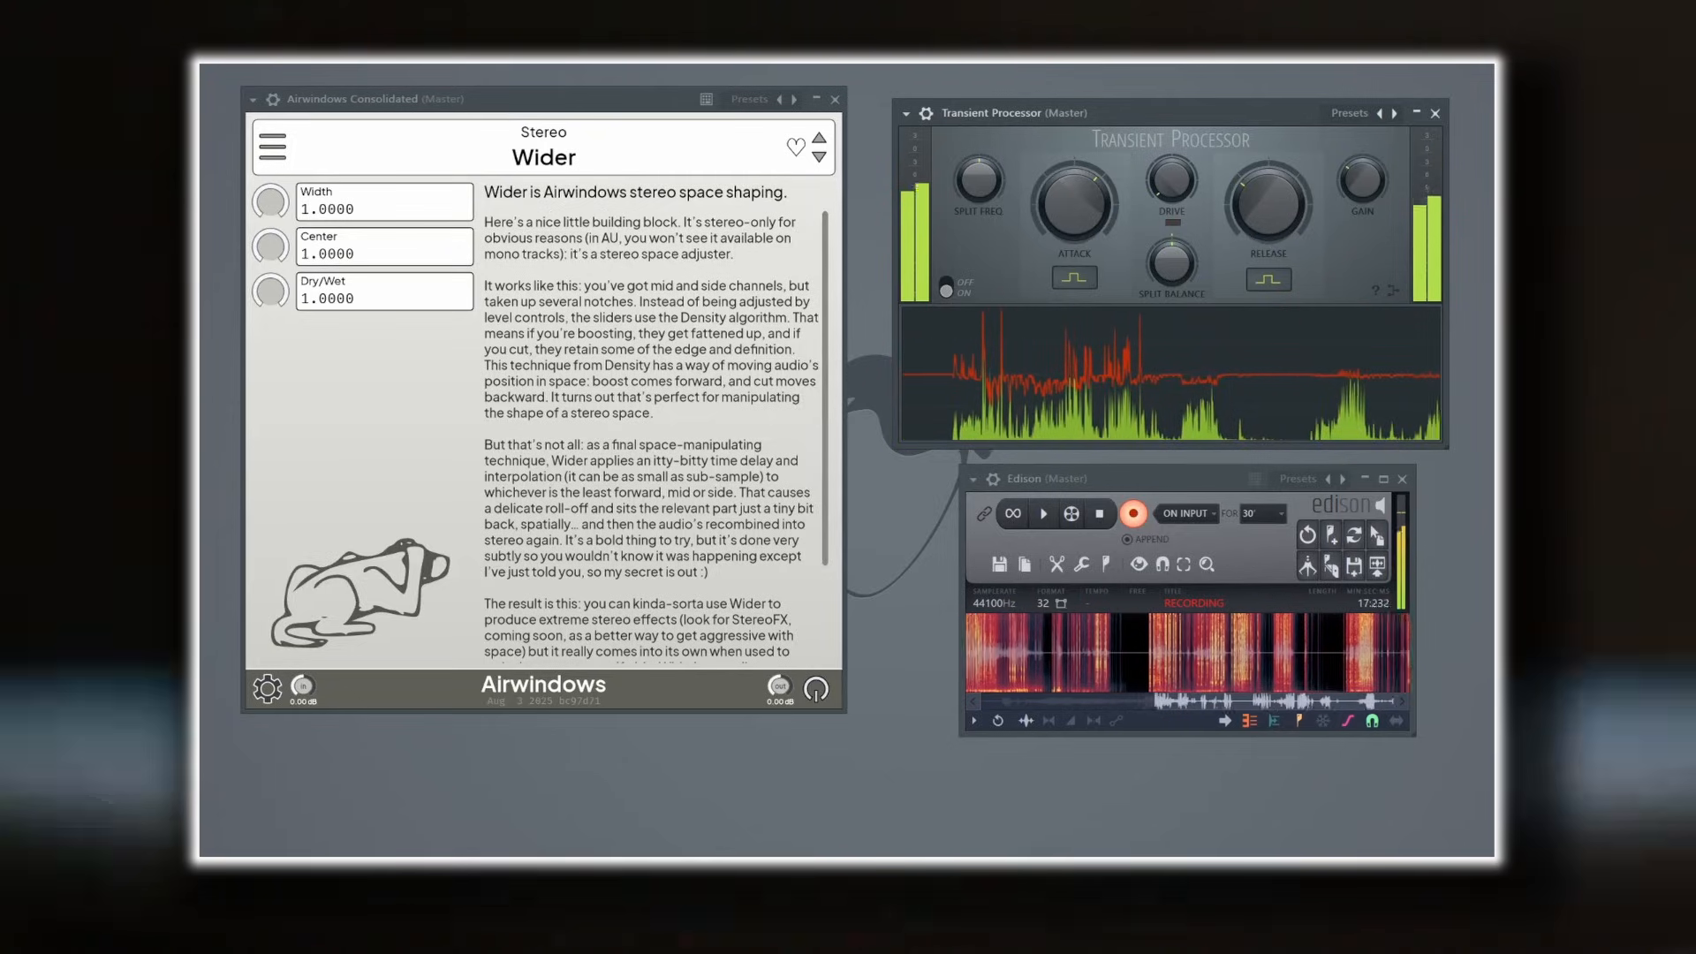
{"action": "left_click_drag", "start_coordinate": [1074, 205], "coordinate": [1074, 265]}
{"action": "left_click_drag", "start_coordinate": [1250, 212], "coordinate": [1250, 159]}
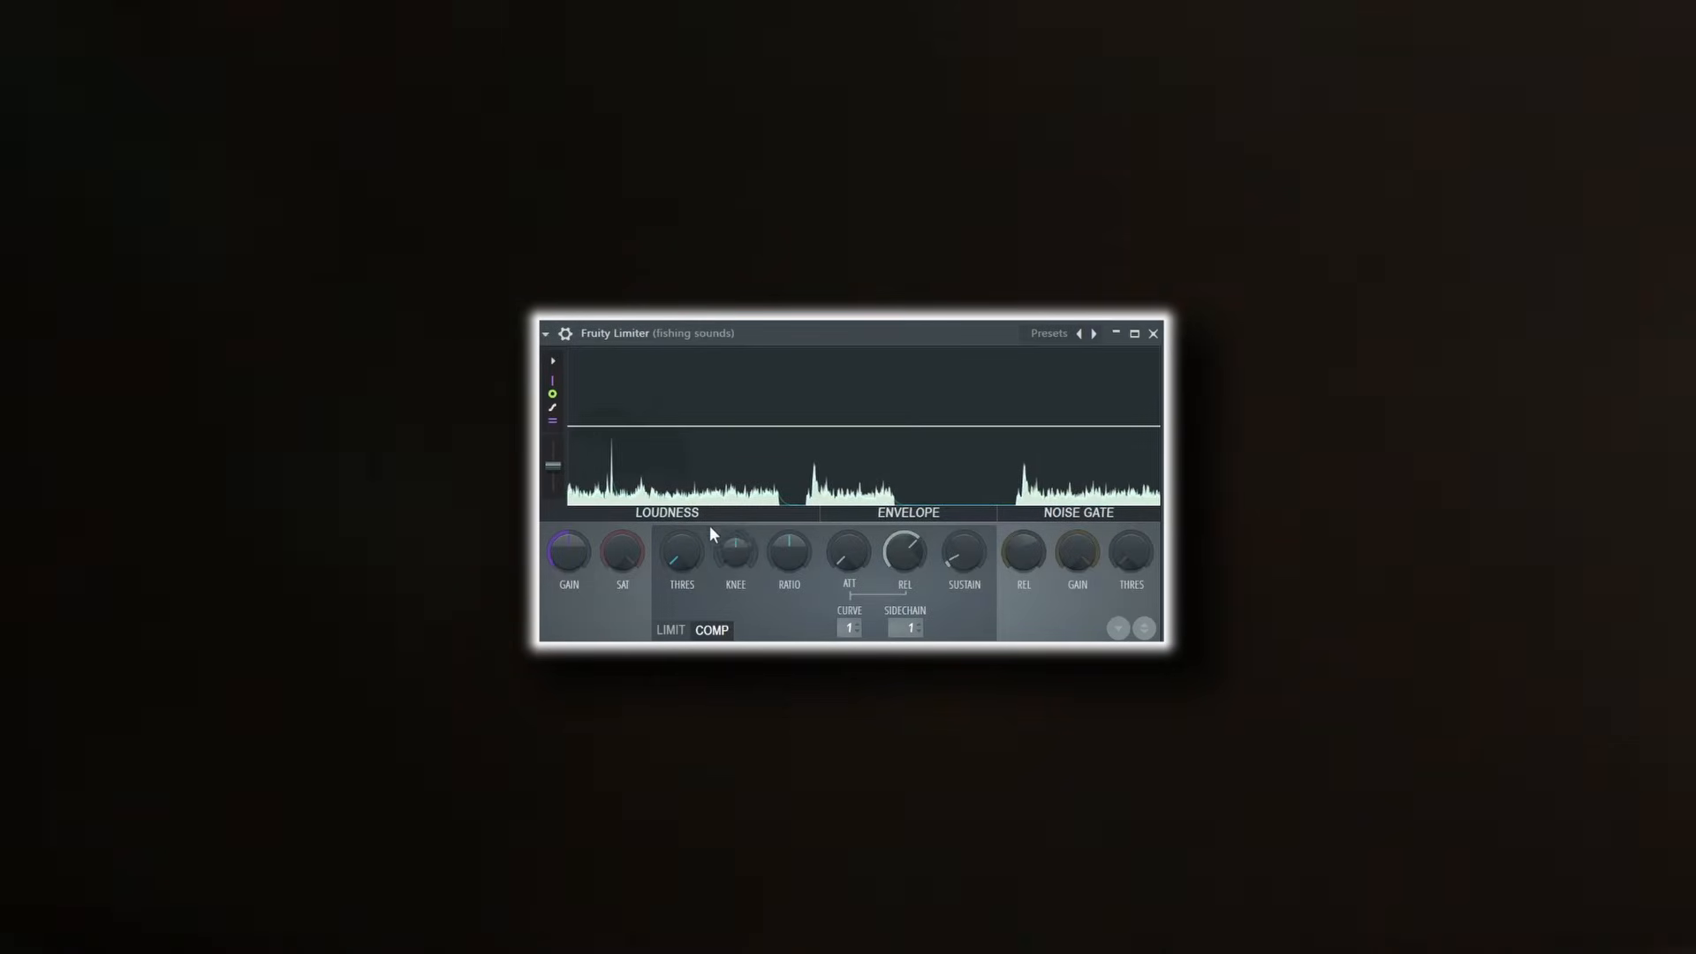
Step: Adjust Fruity Limiter's compressor threshold and raise its ratio on the fishing sounds, and shift Parametric EQ 2's band 4 slightly higher in frequency
{"action": "left_click_drag", "start_coordinate": [678, 546], "coordinate": [678, 531]}
{"action": "left_click_drag", "start_coordinate": [788, 551], "coordinate": [789, 532]}
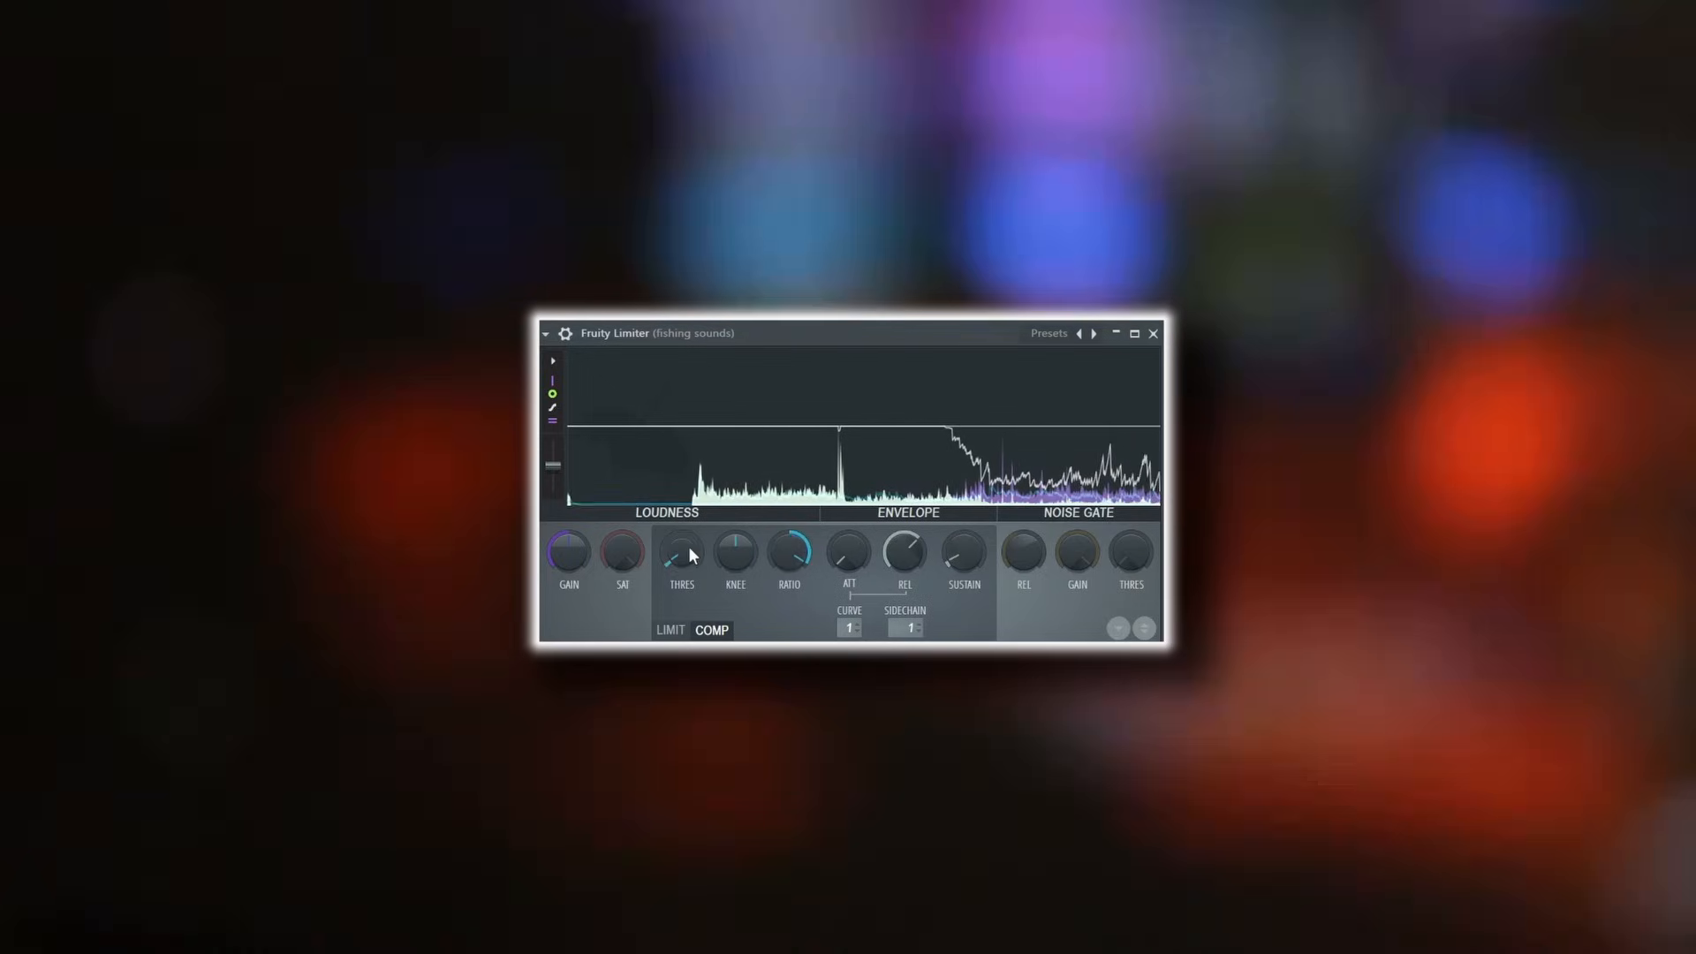
{"action": "left_click_drag", "start_coordinate": [687, 546], "coordinate": [687, 538]}
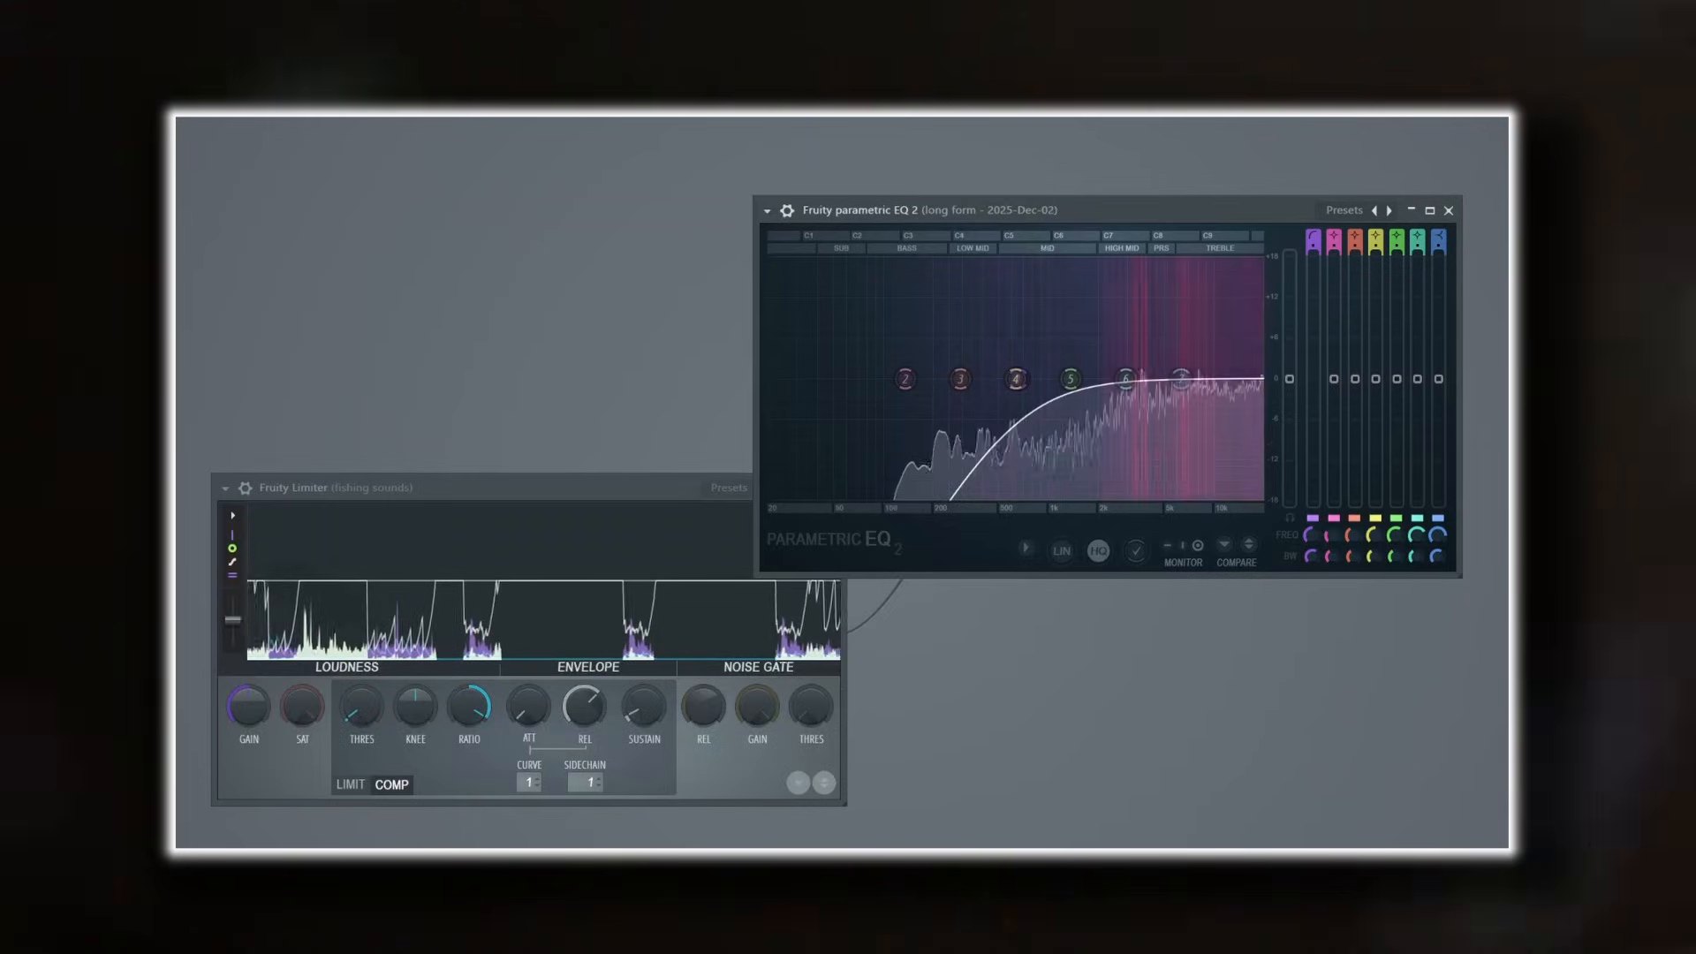
{"action": "left_click_drag", "start_coordinate": [1021, 377], "coordinate": [1030, 379]}
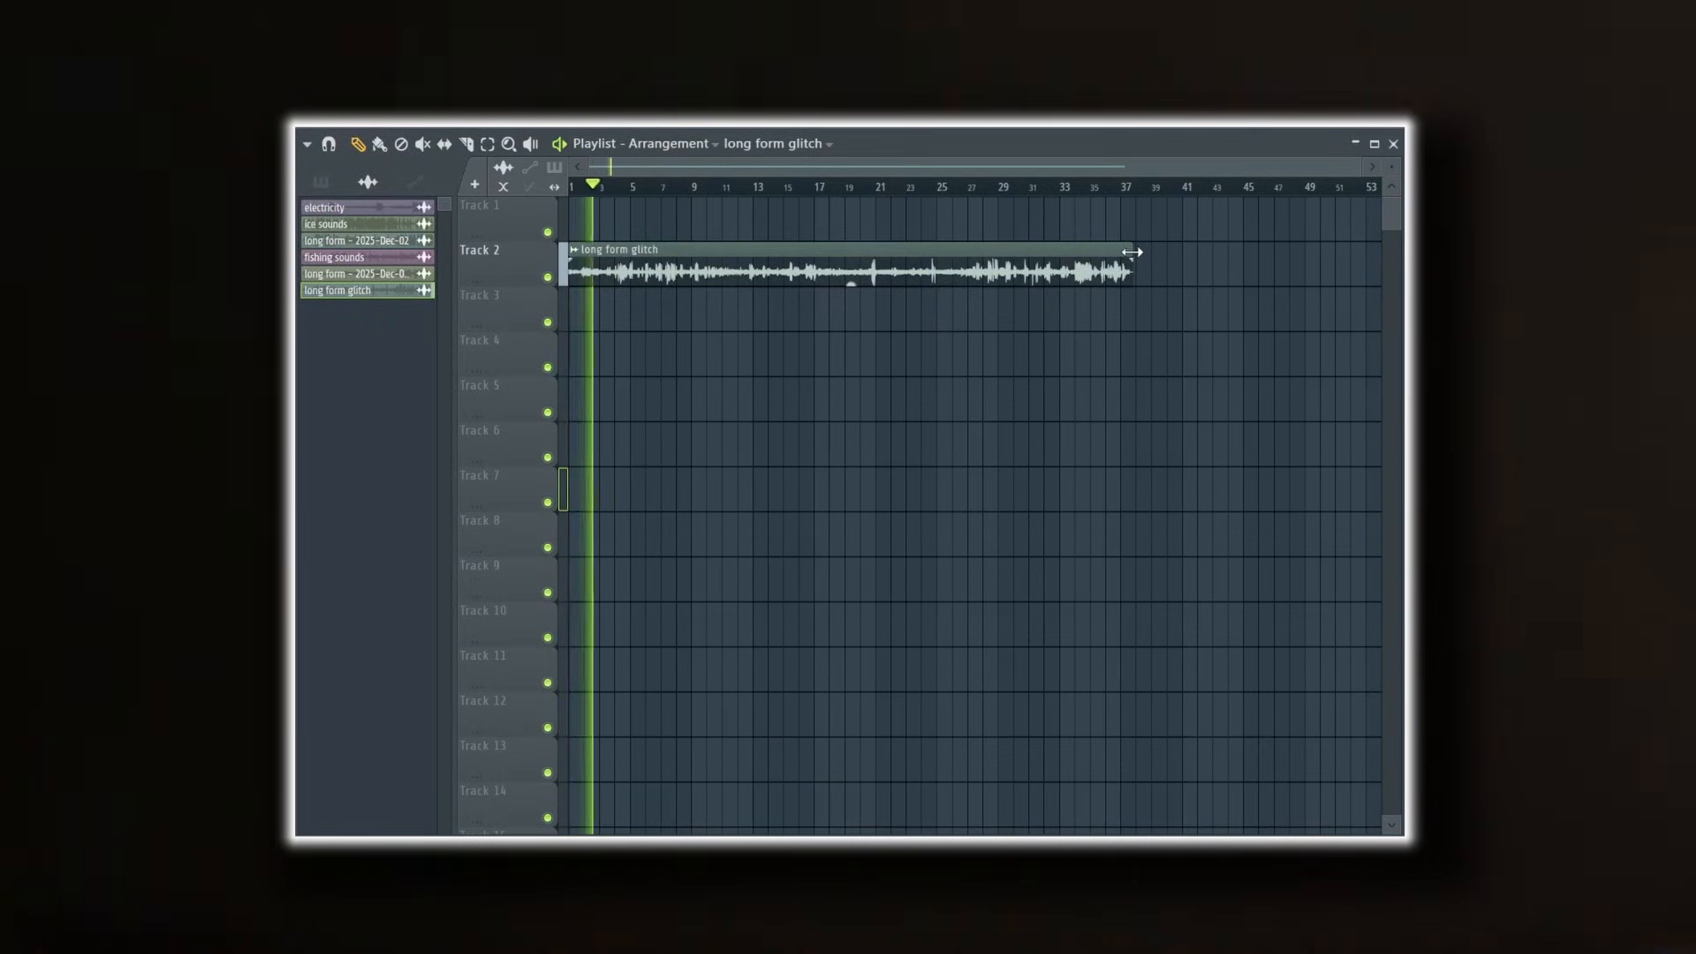
Step: Stretch the long form glitch clip on Track 2 well past bar 53 and audition the slowed version
{"action": "left_click_drag", "start_coordinate": [1131, 252], "coordinate": [1374, 223]}
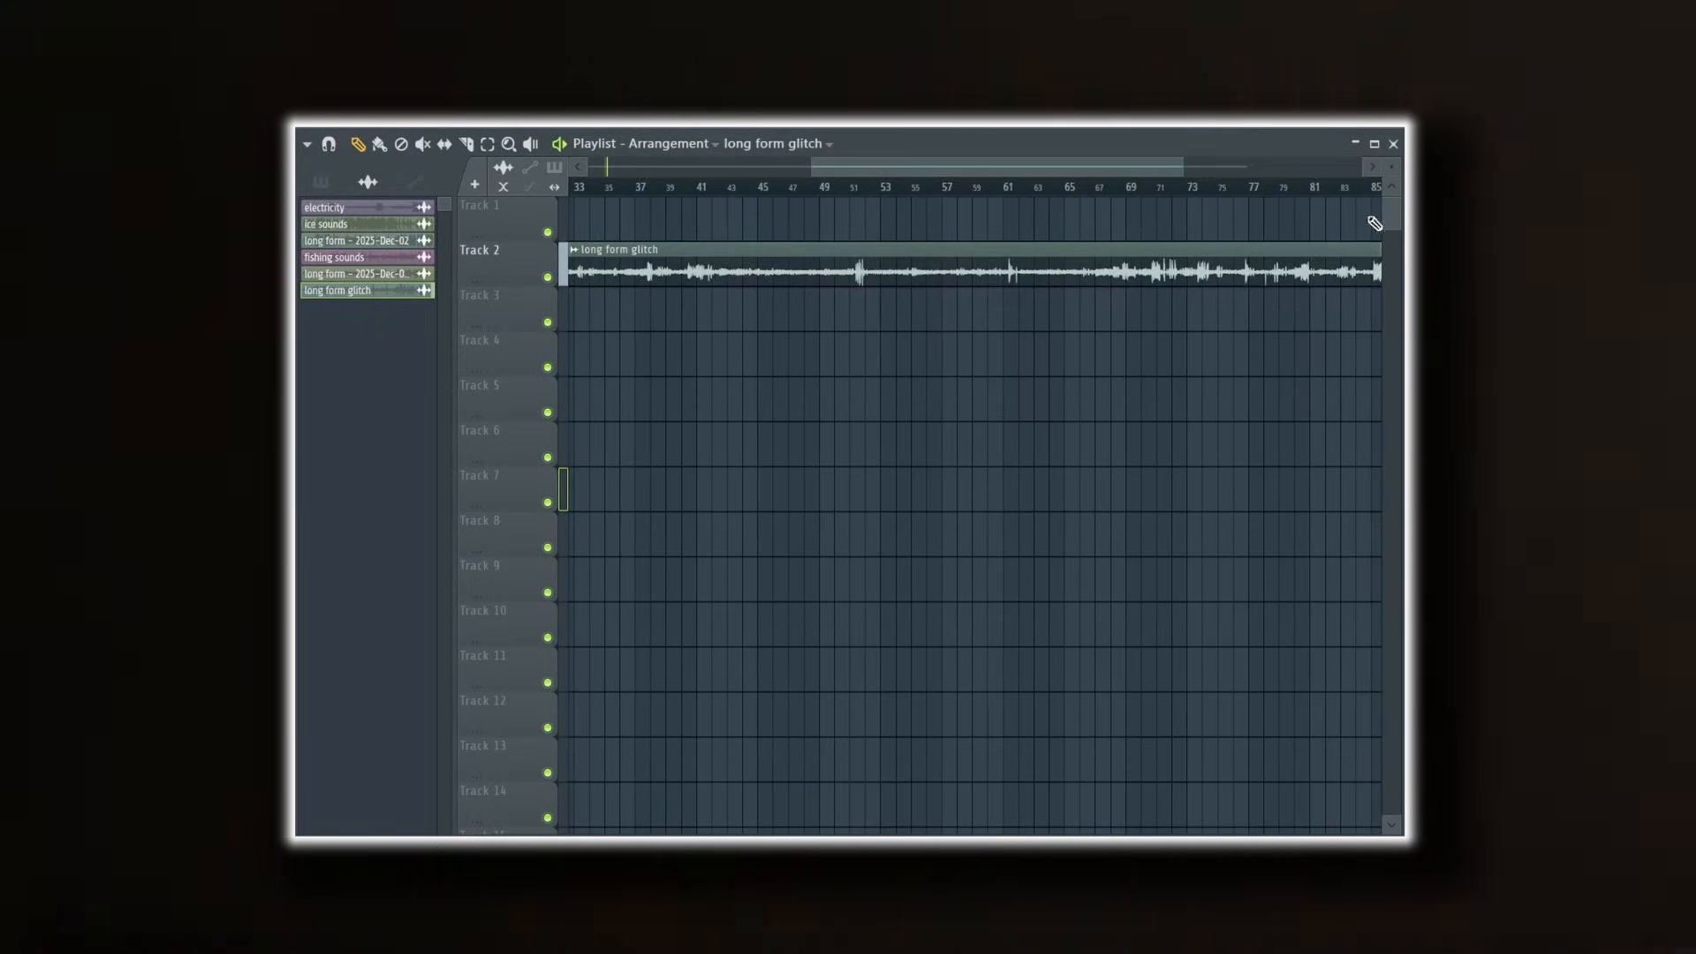
{"action": "left_click_drag", "start_coordinate": [1124, 169], "coordinate": [672, 189]}
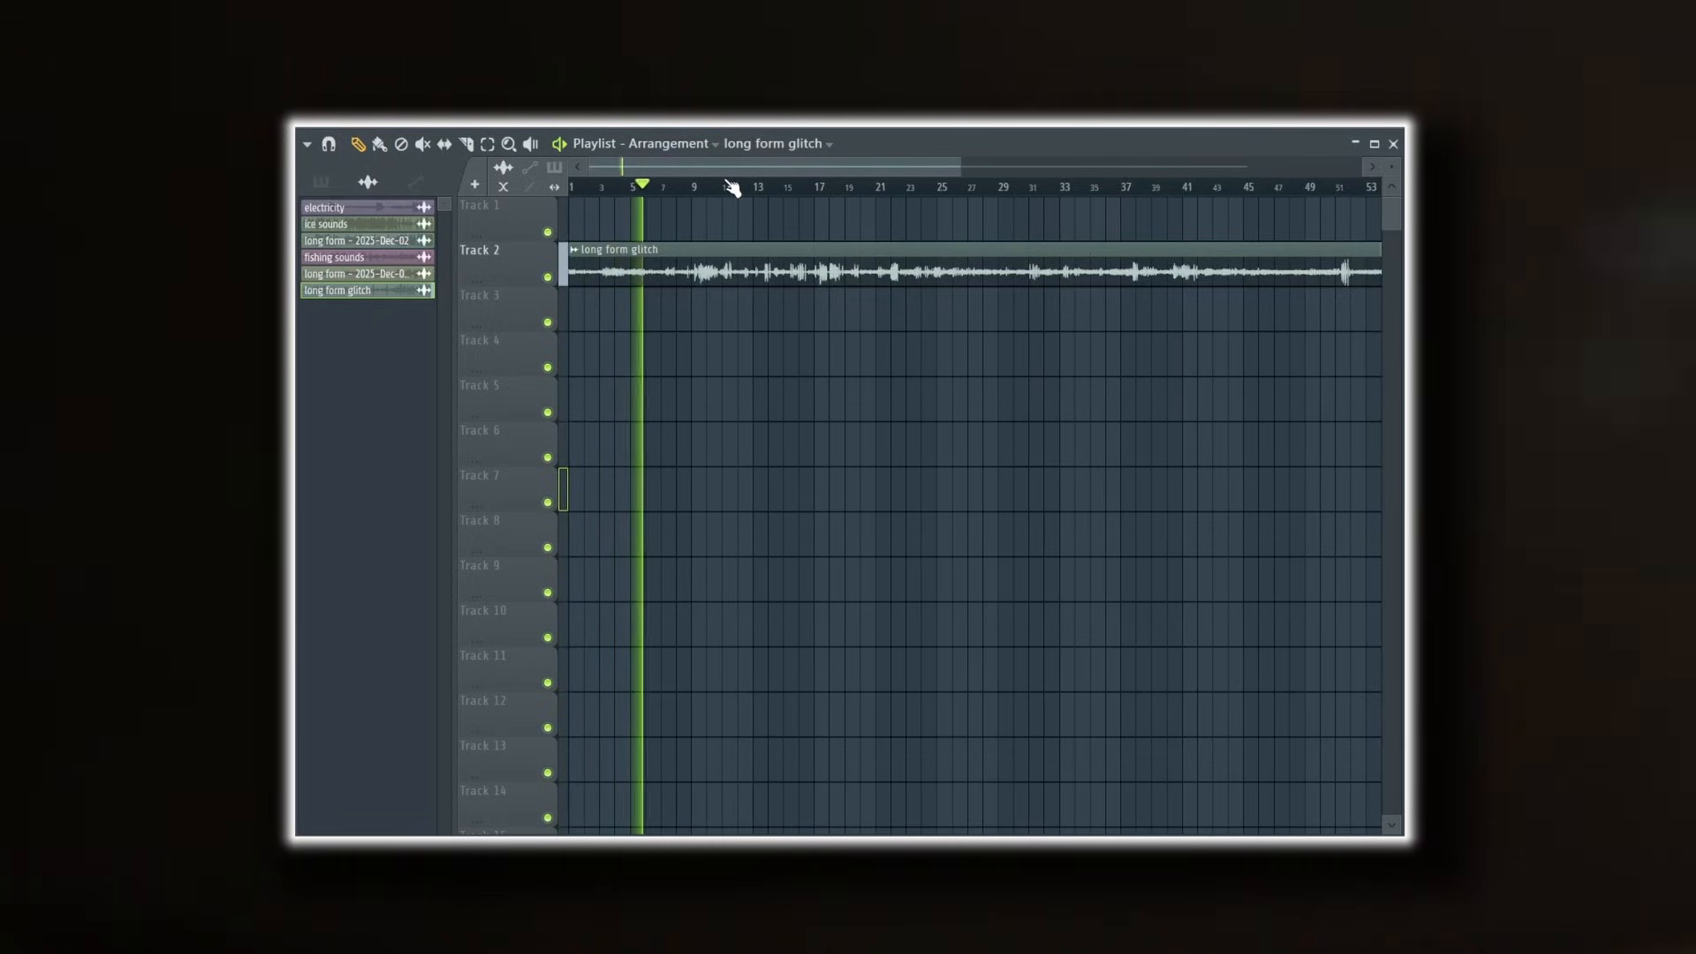
{"action": "left_click_drag", "start_coordinate": [906, 170], "coordinate": [1249, 171]}
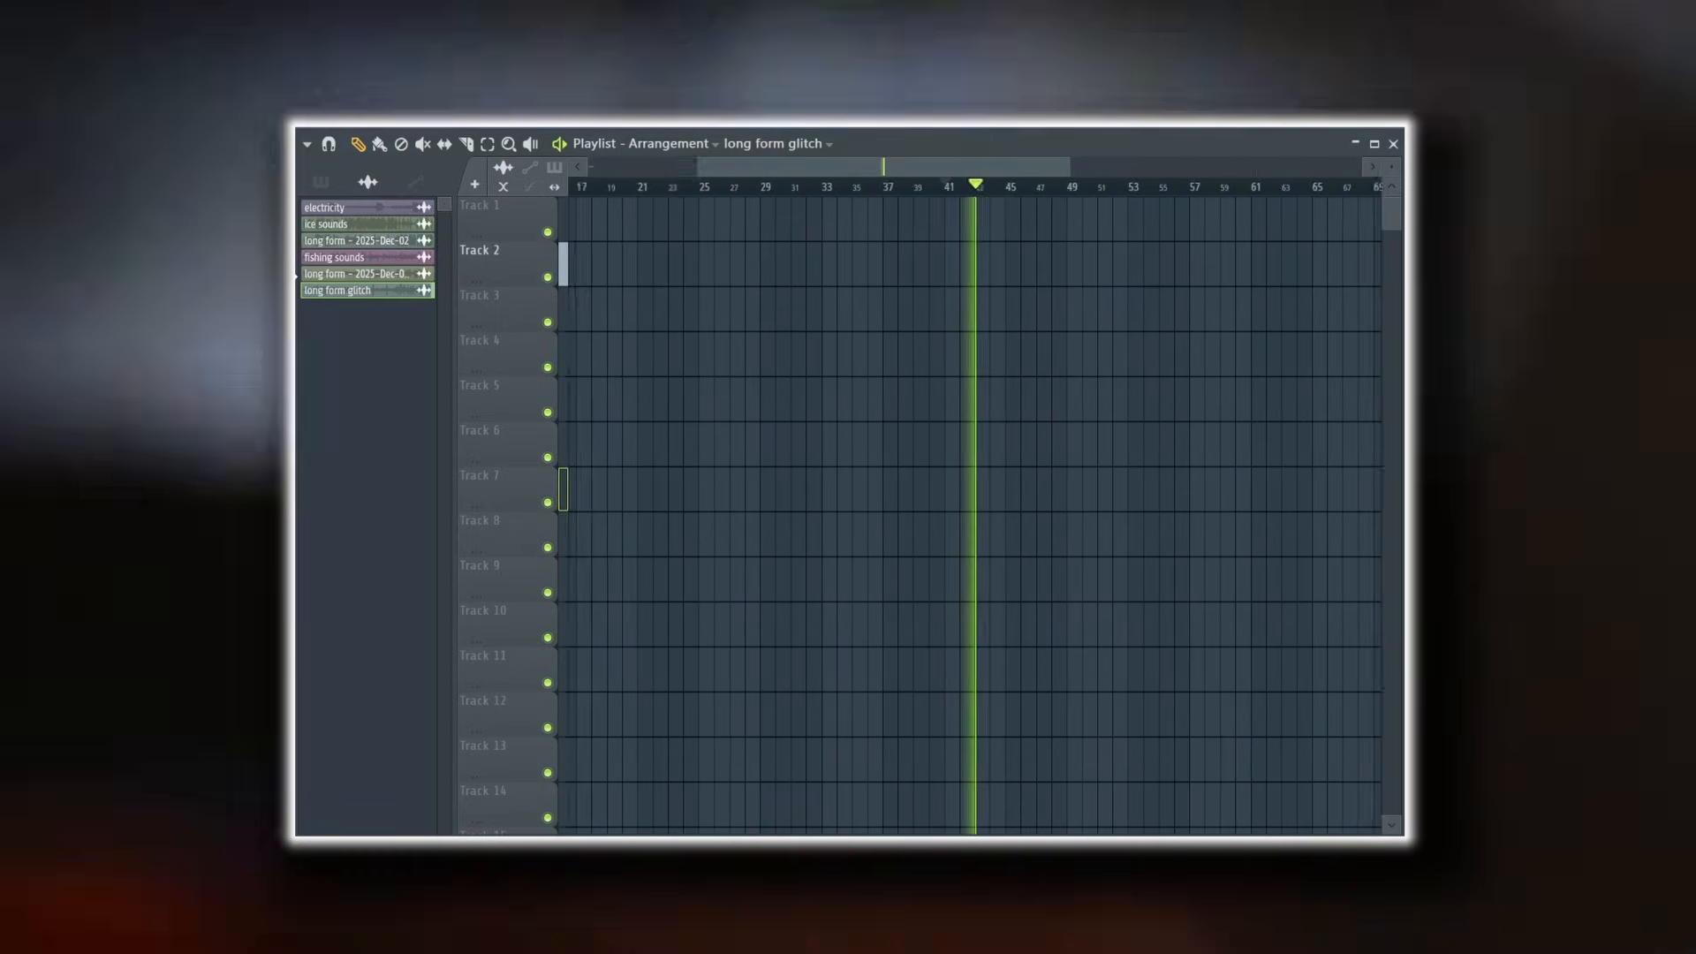
Step: Time-compress the long form glitch clip on Track 2 so it ends just before bar 17, and audition it
{"action": "left_click_drag", "start_coordinate": [575, 267], "coordinate": [757, 271]}
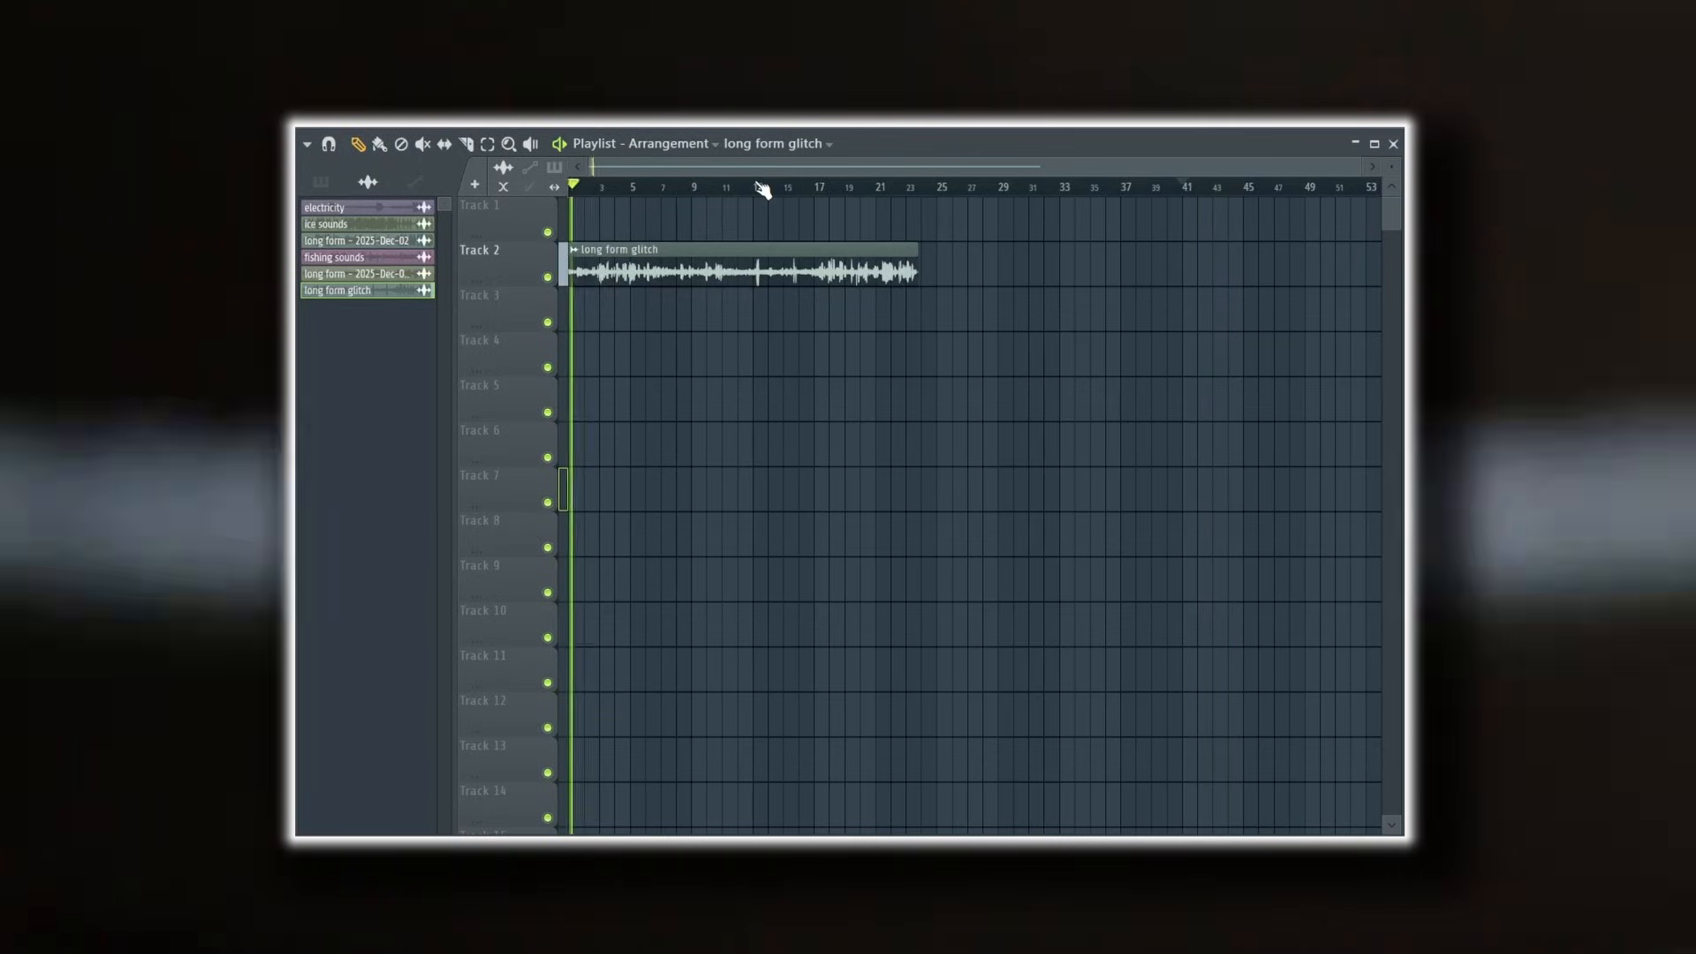
{"action": "left_click", "coordinate": [707, 184]}
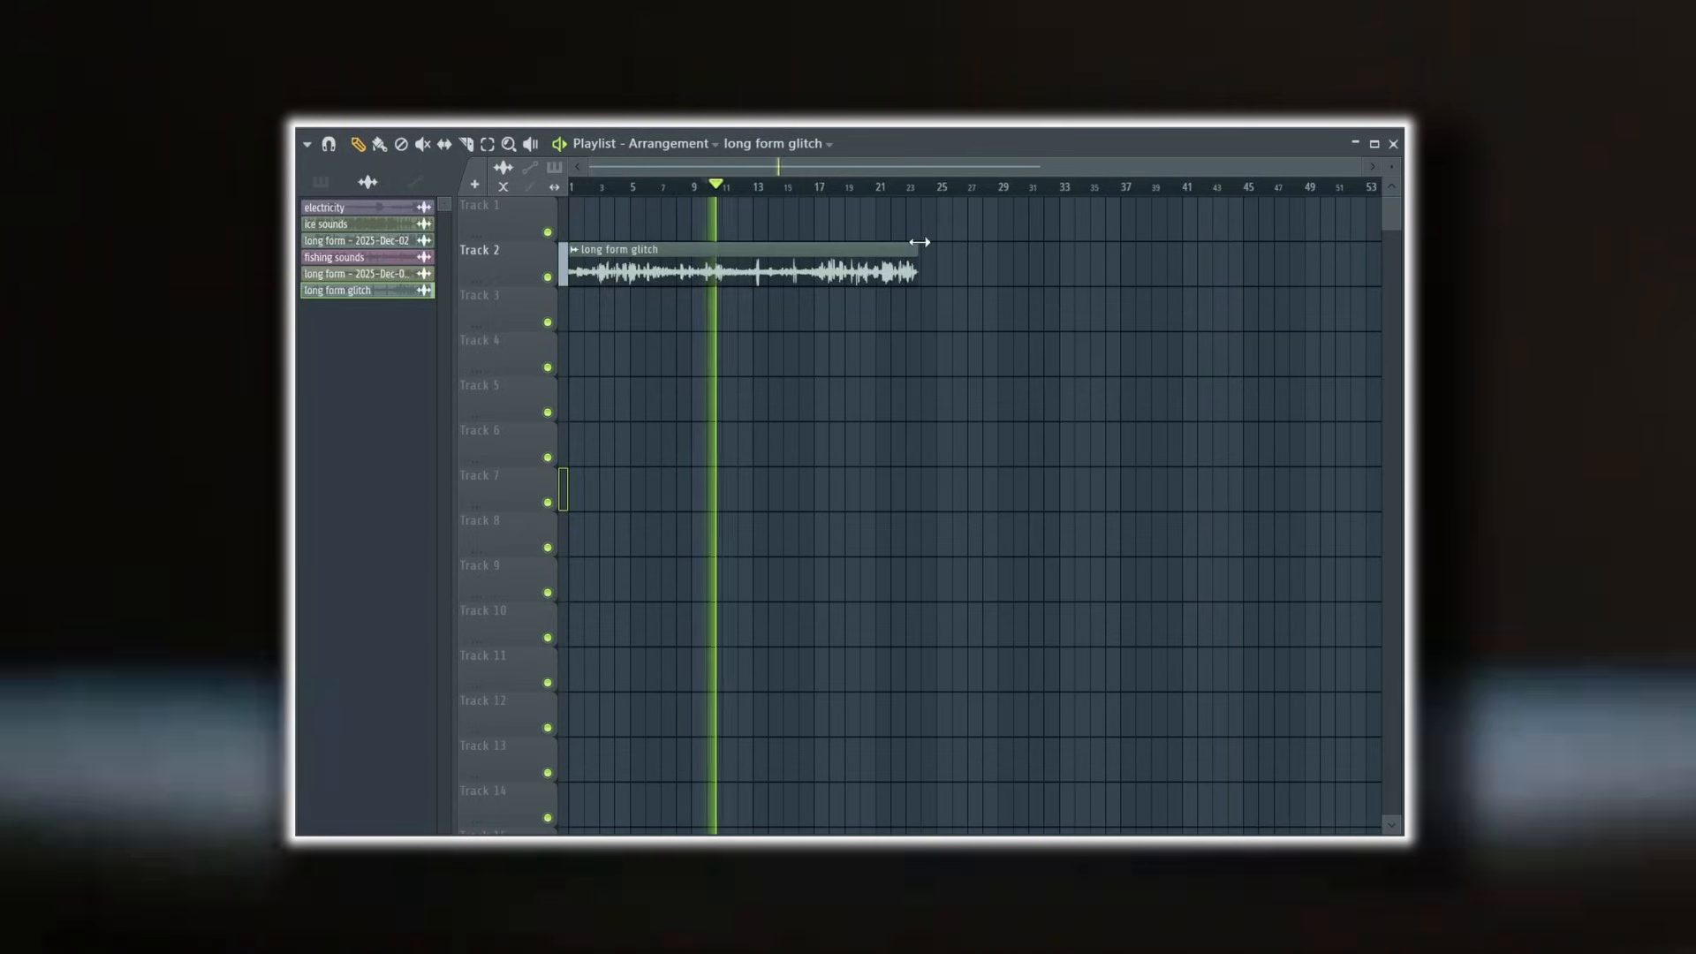
{"action": "left_click_drag", "start_coordinate": [920, 242], "coordinate": [810, 238]}
{"action": "key", "text": "space"}
{"action": "key", "text": "space"}
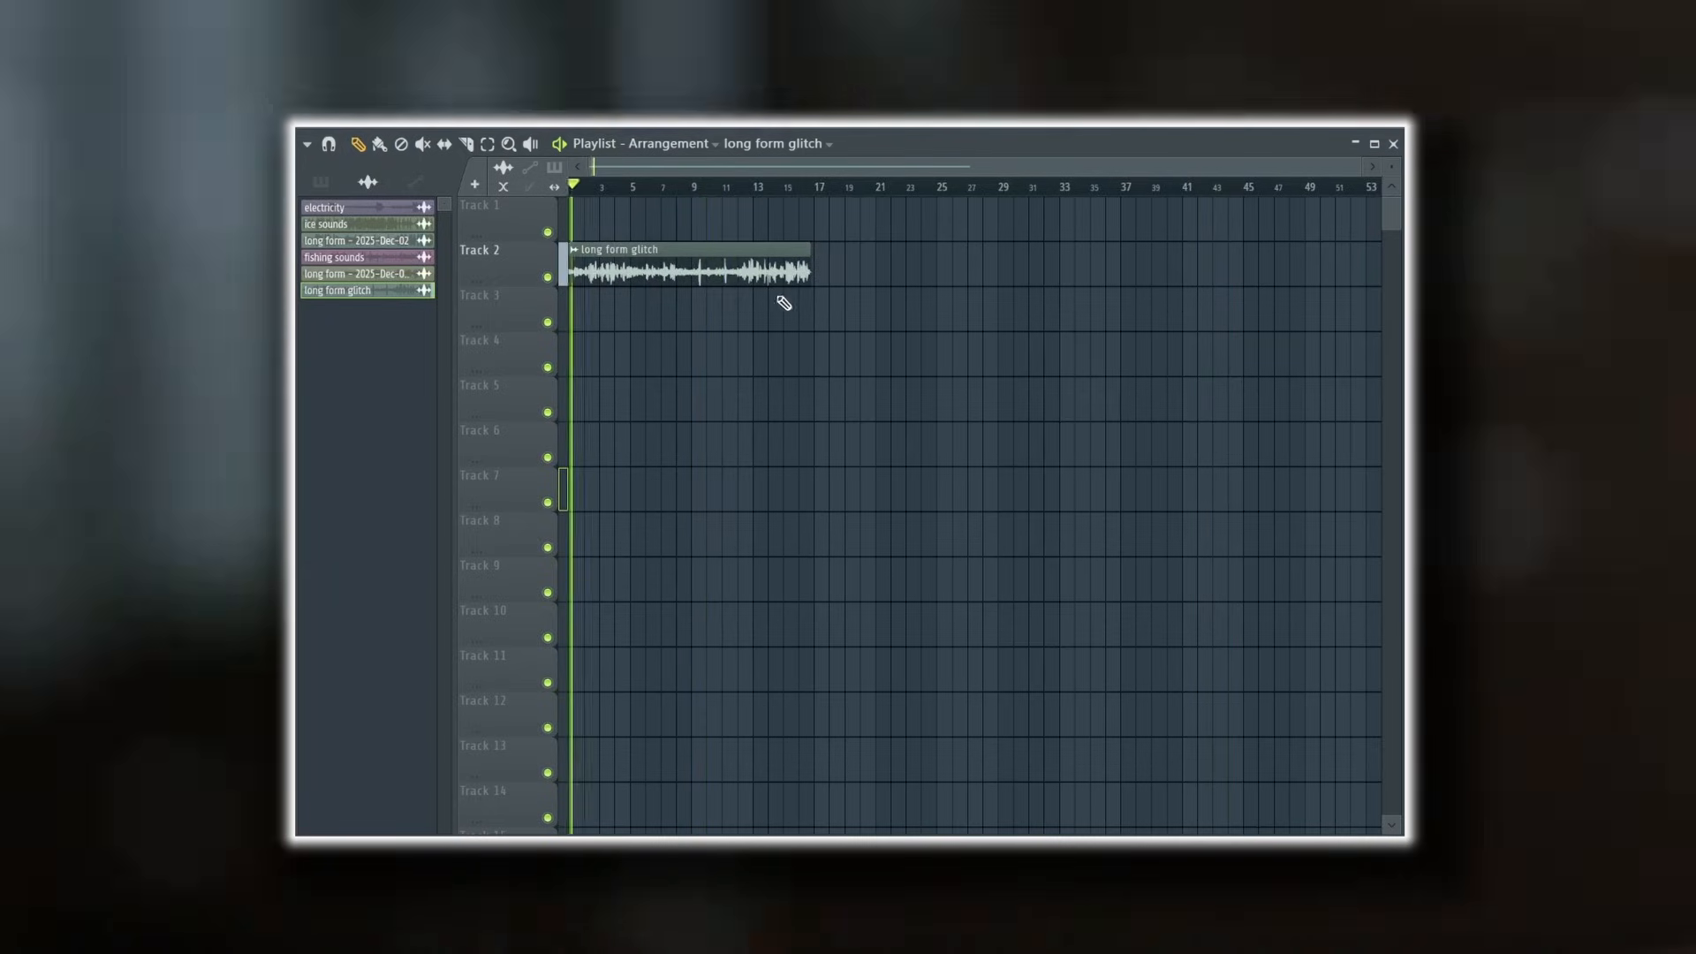
Step: Add two more long form glitch clips on Track 2, each overlapping the end of the previous one with a crossfade
{"action": "left_click", "coordinate": [863, 271]}
{"action": "left_click_drag", "start_coordinate": [917, 271], "coordinate": [842, 271]}
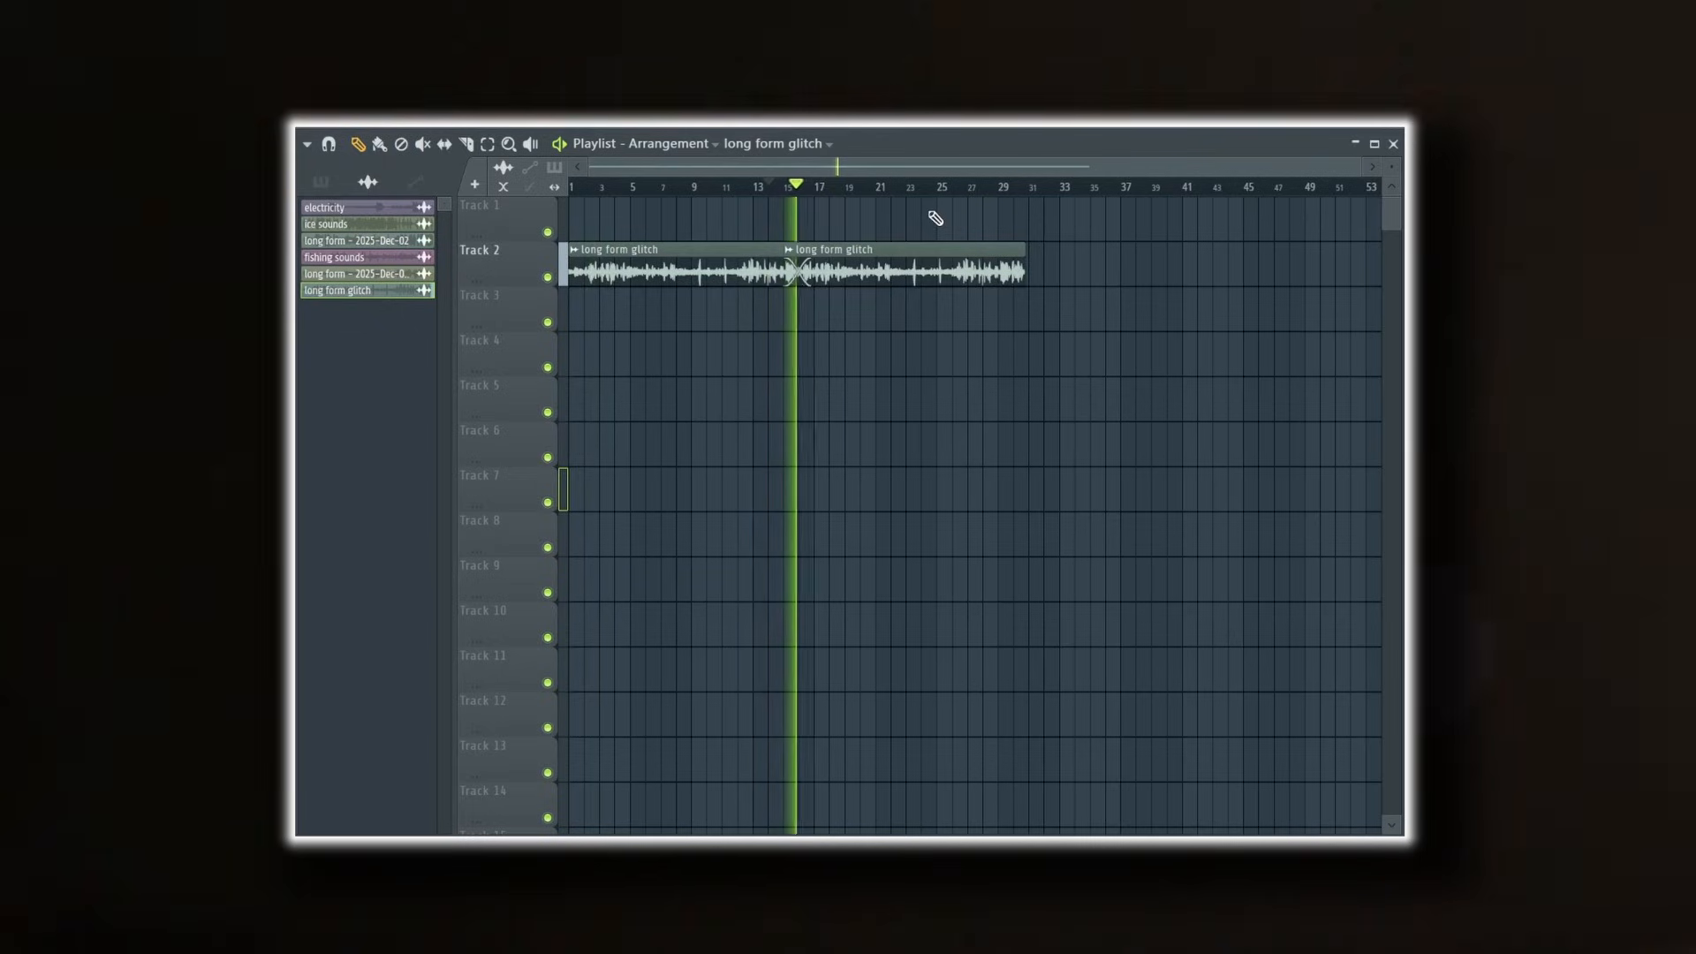
{"action": "left_click", "coordinate": [1090, 268]}
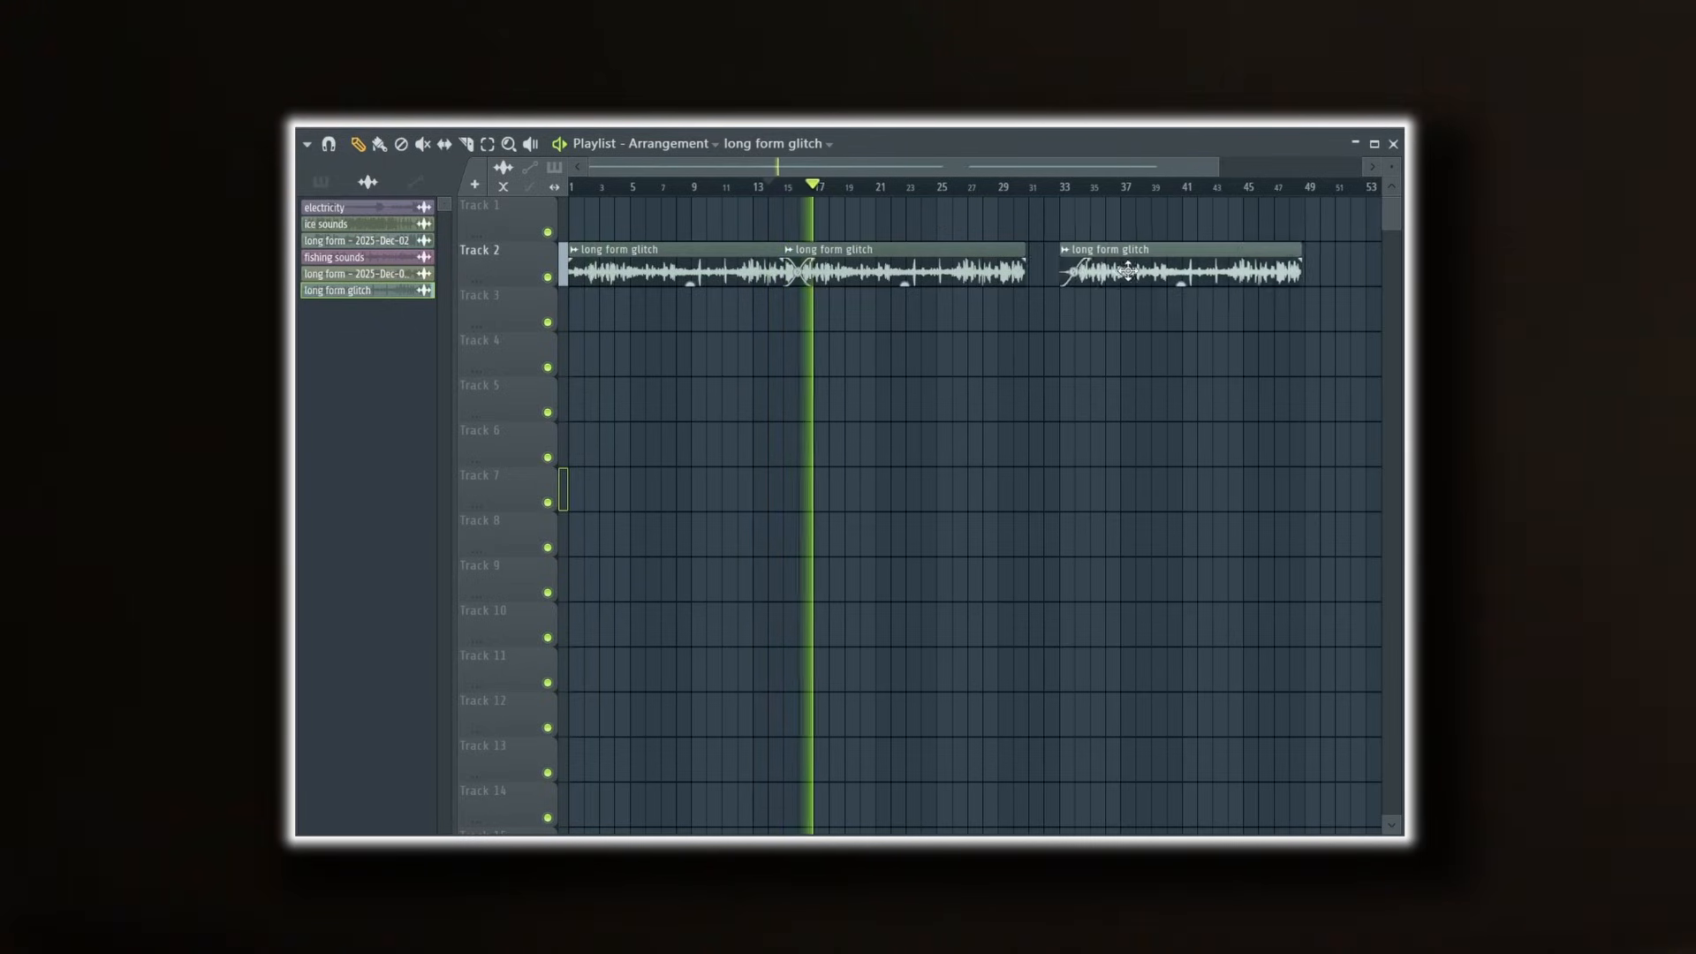
{"action": "left_click_drag", "start_coordinate": [1064, 271], "coordinate": [1022, 273]}
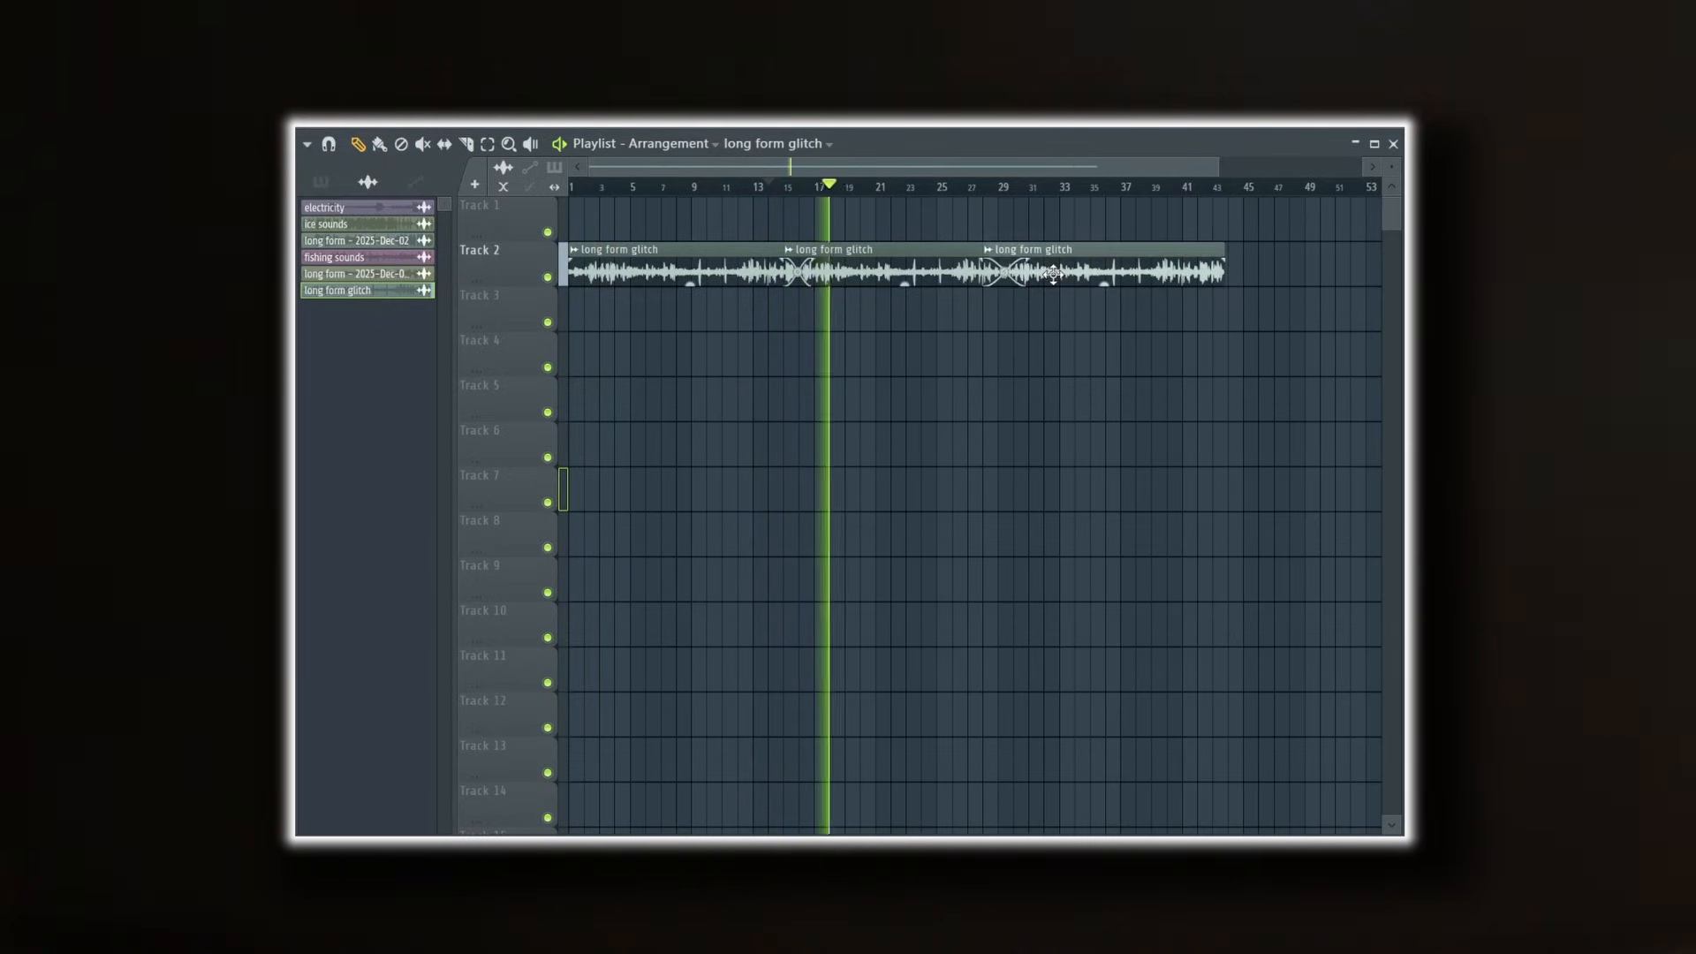